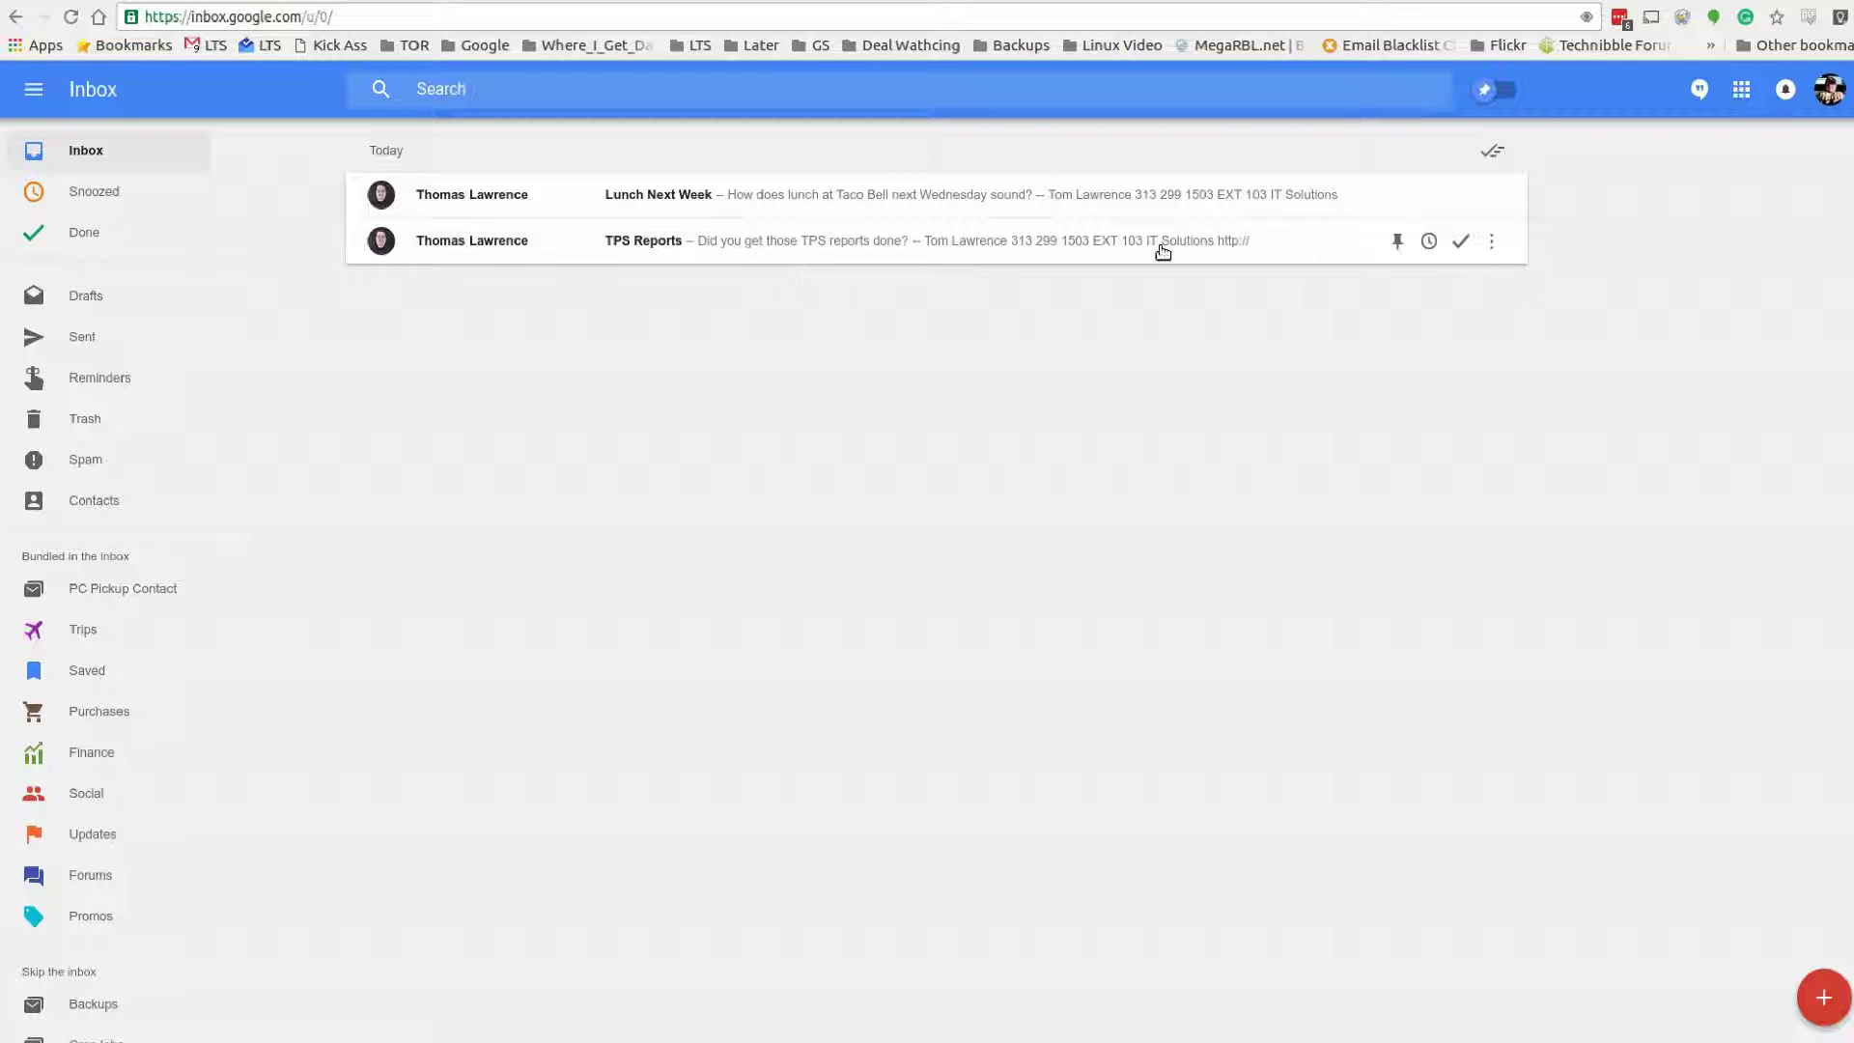
Step: Open the TPS Reports conversation, type a test reply and discard it
click(645, 243)
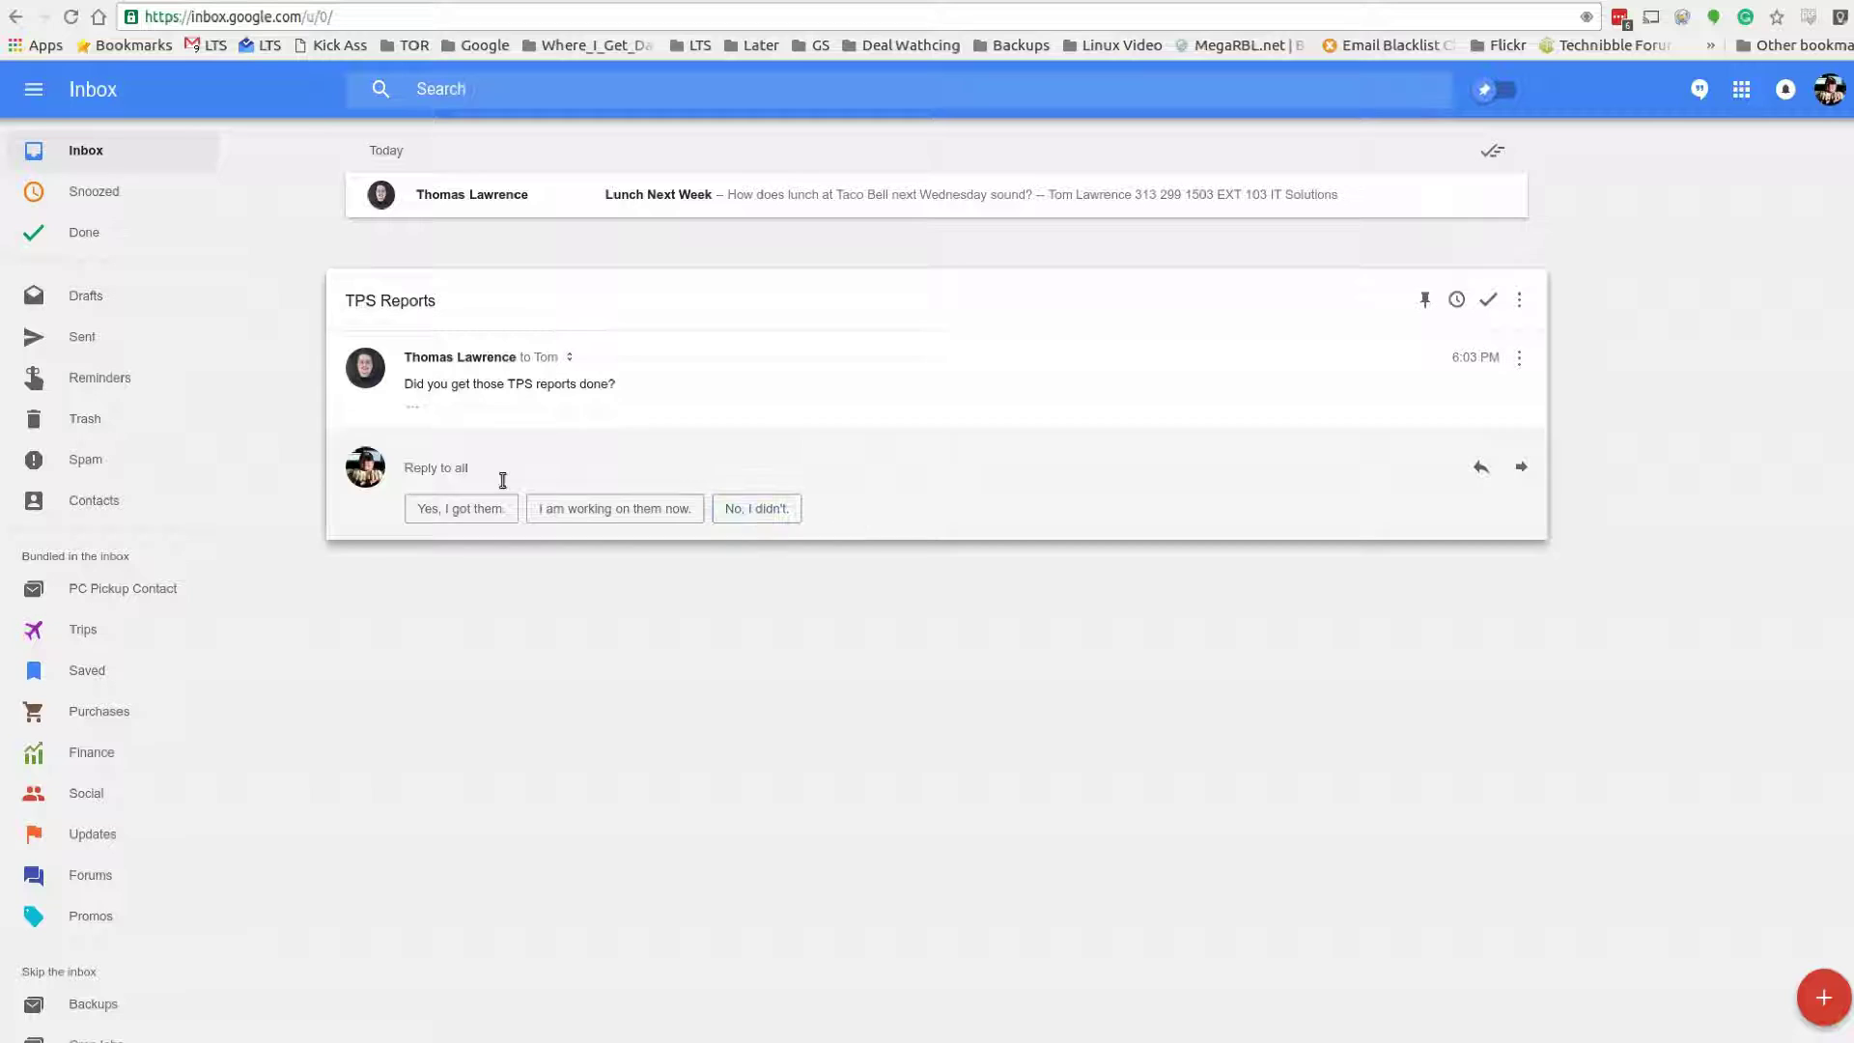
click(502, 477)
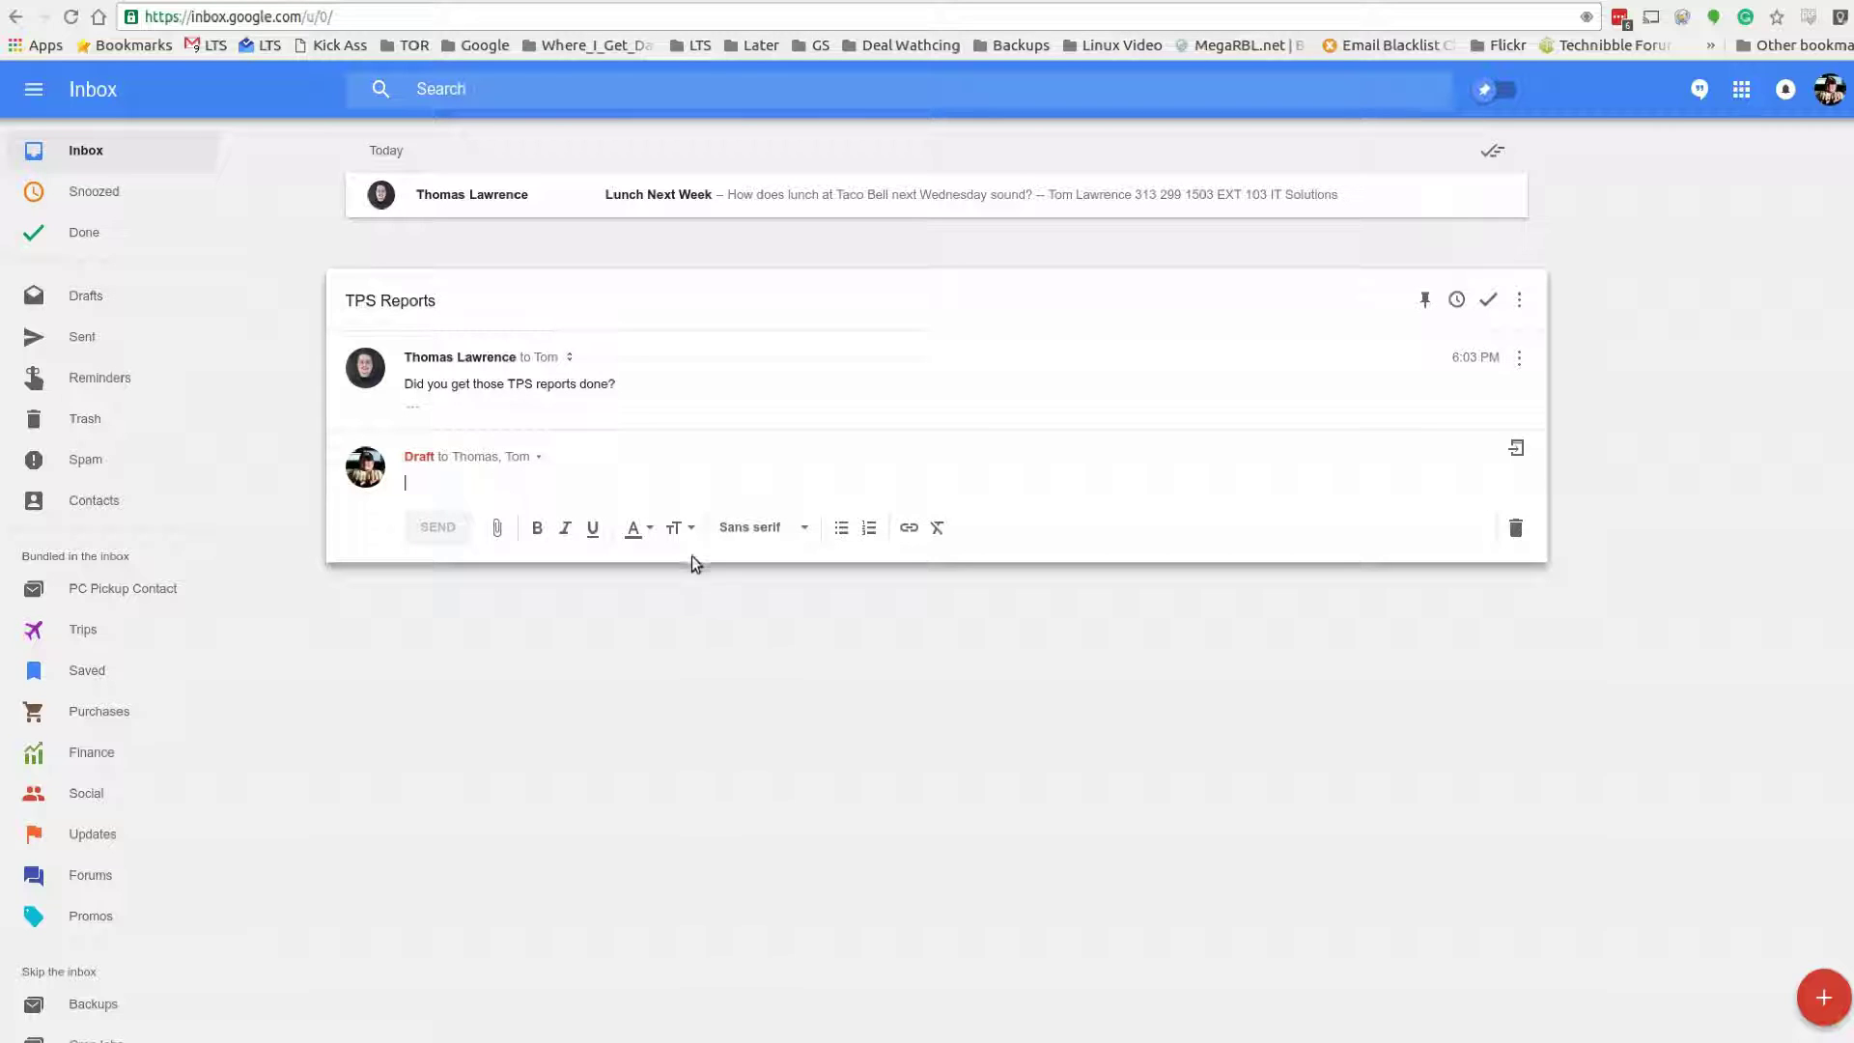
text(grergregreg)
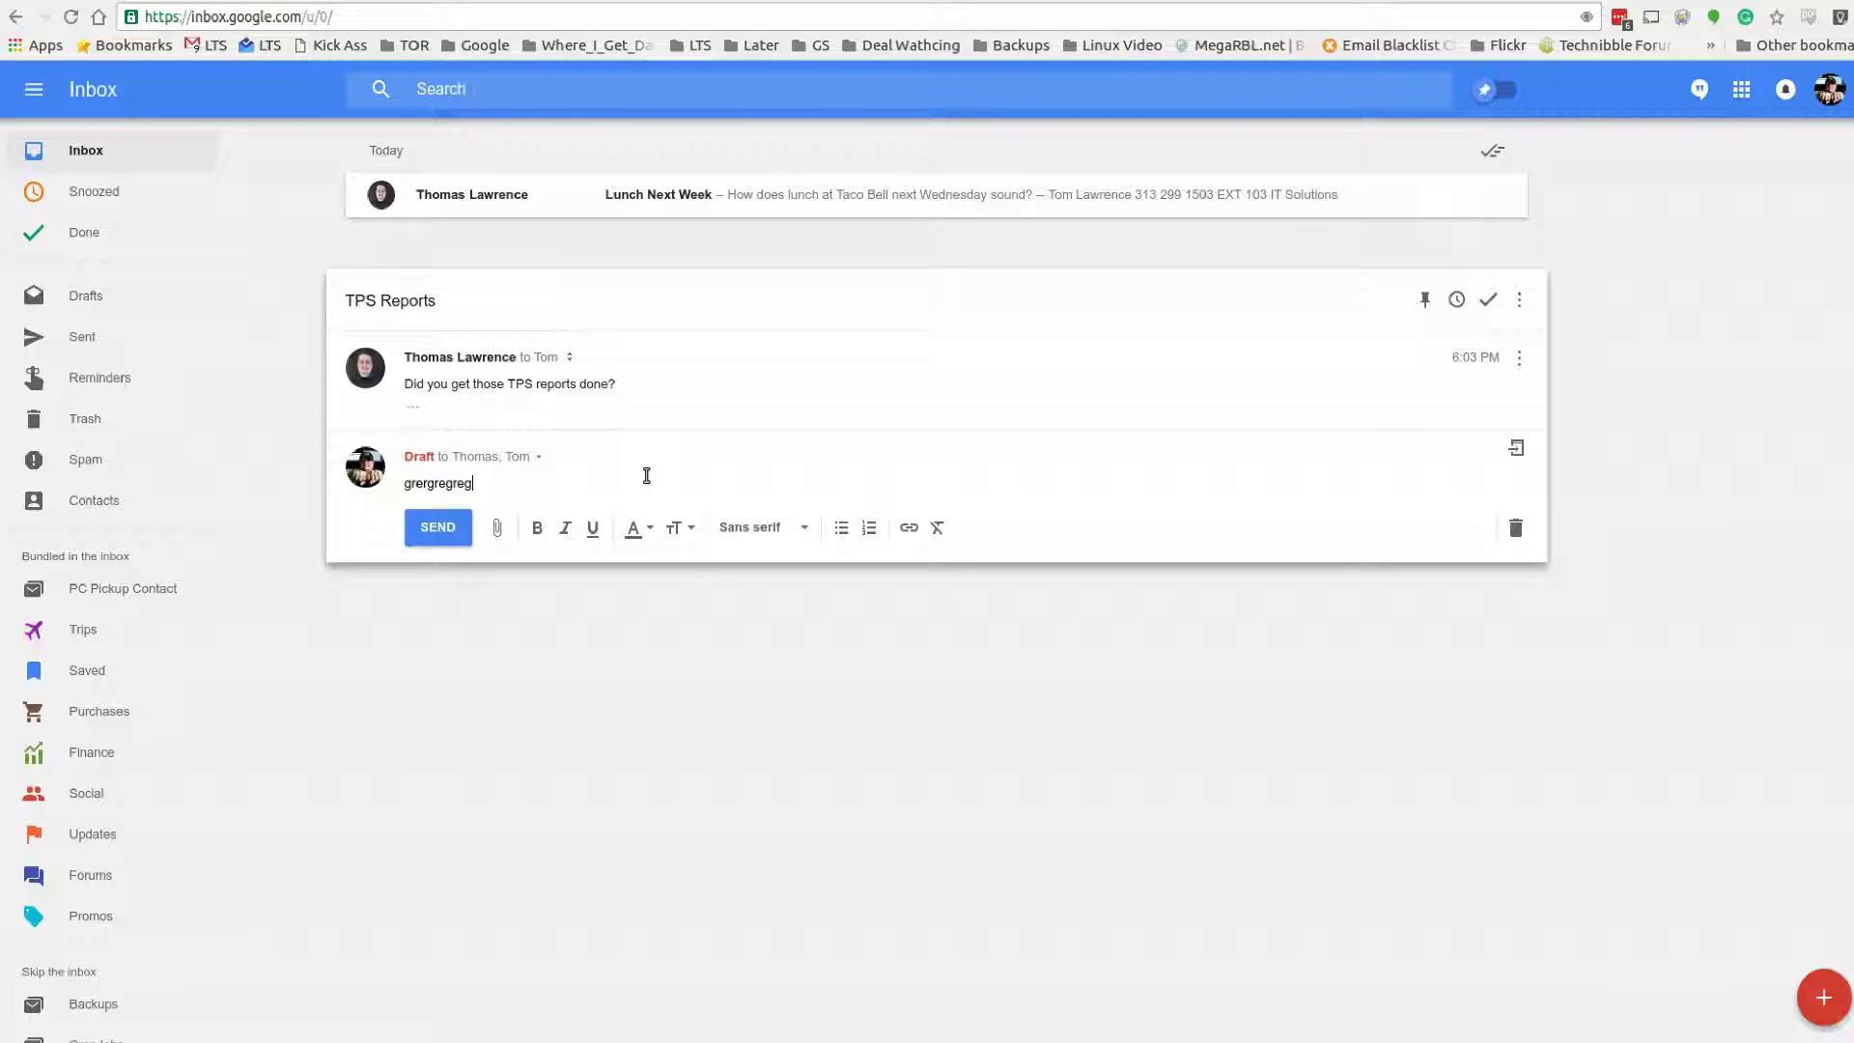
click(1516, 527)
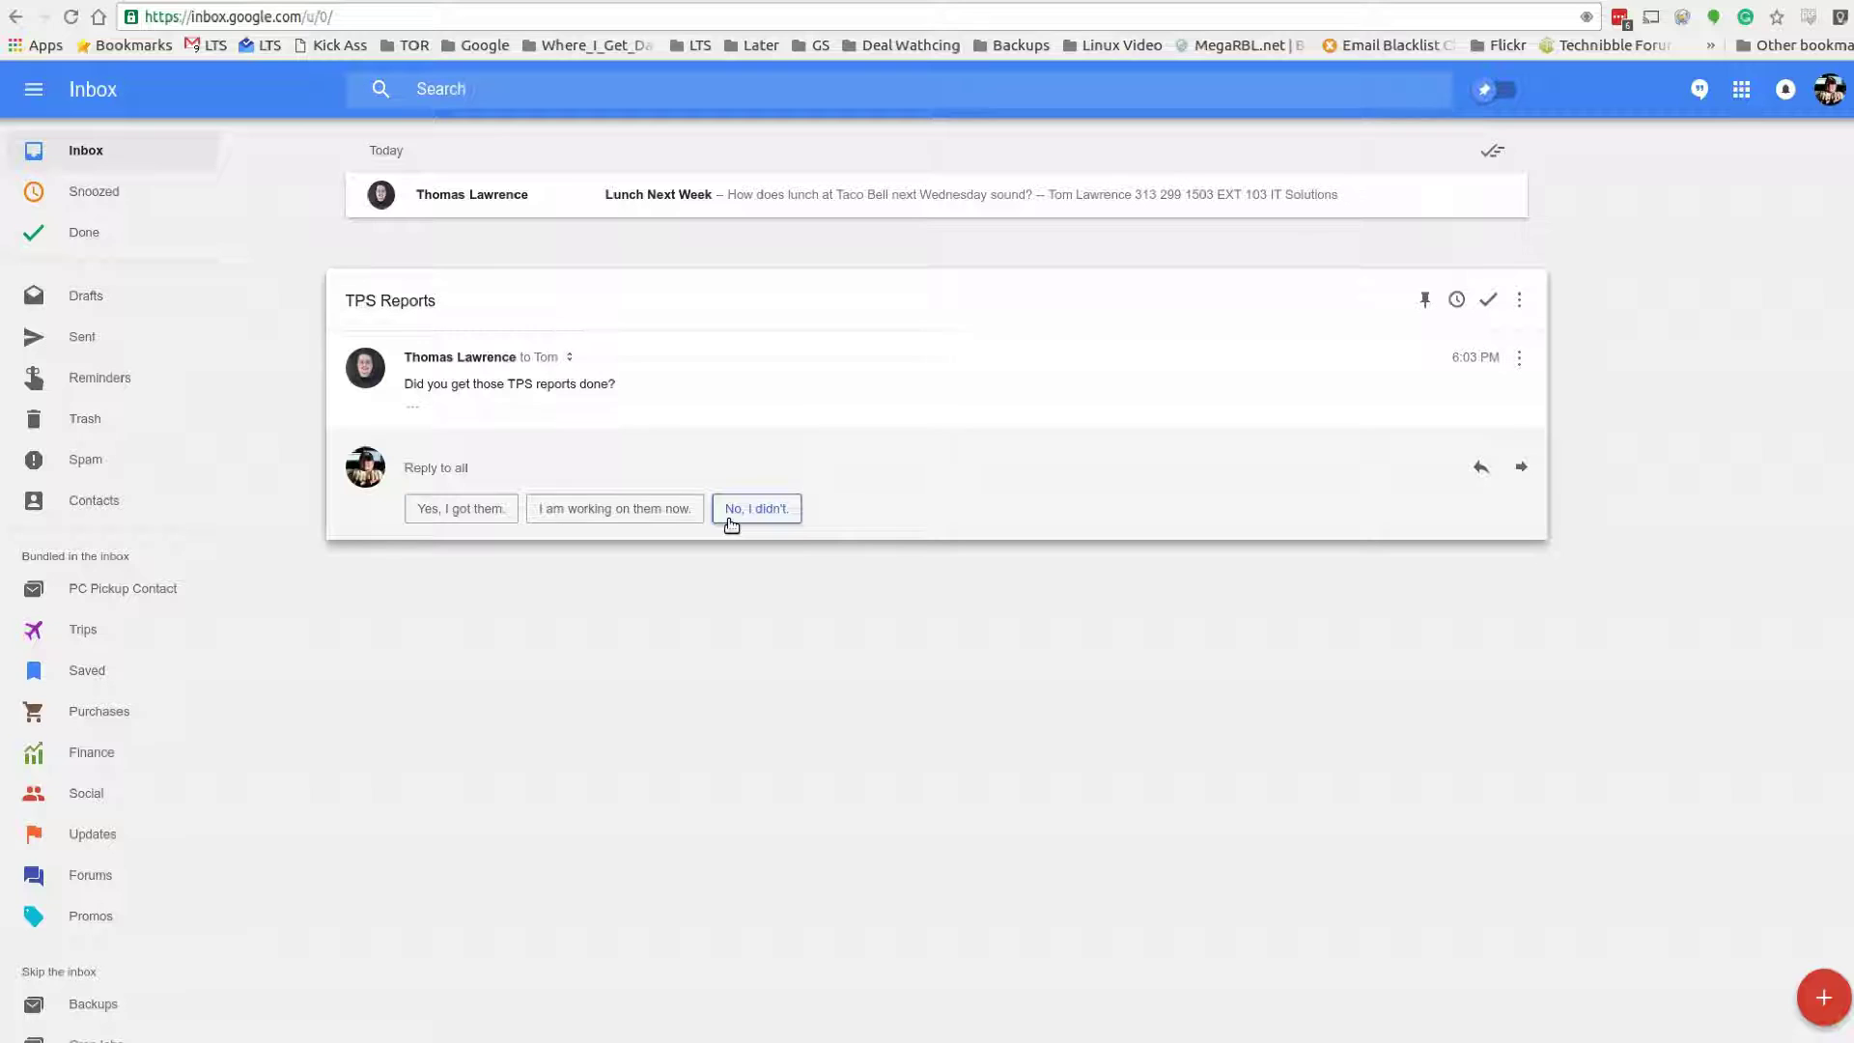
Step: Try and discard the 'Yes, I got them.' suggestion, then send 'I am working on them now.'
click(447, 522)
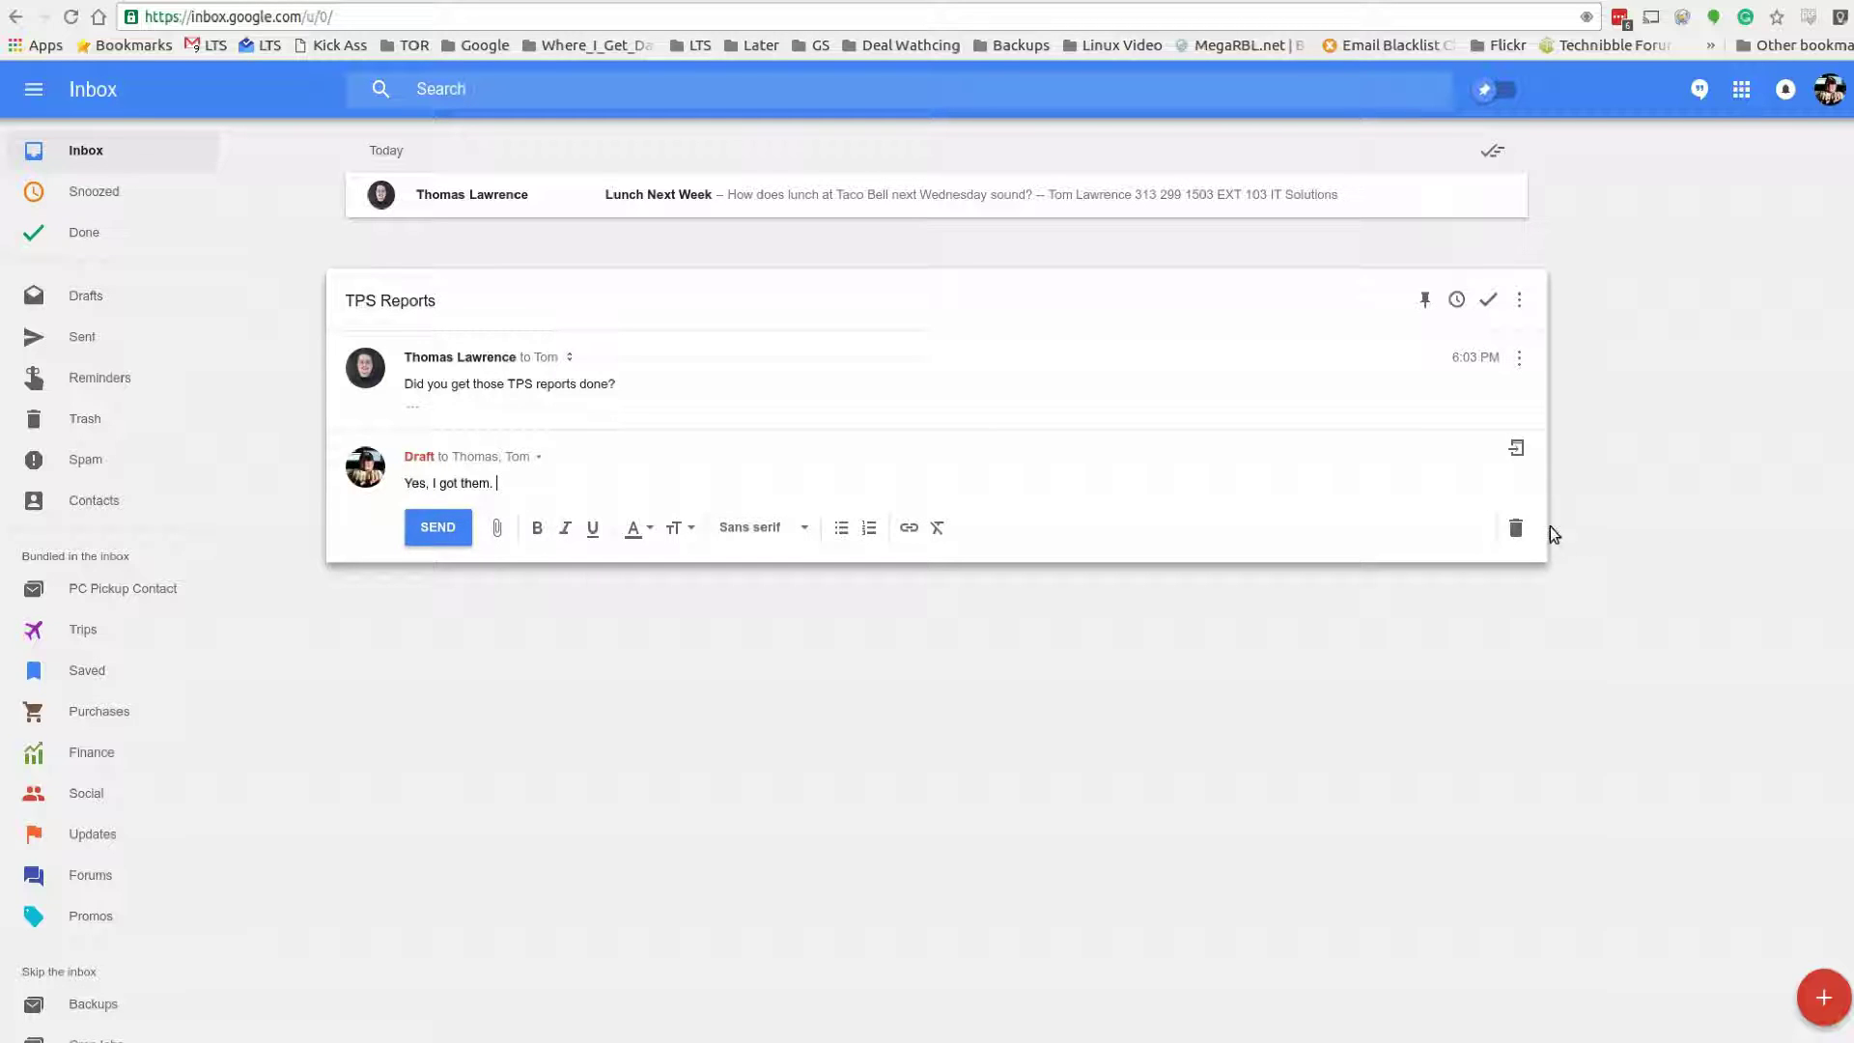
click(1516, 529)
click(686, 516)
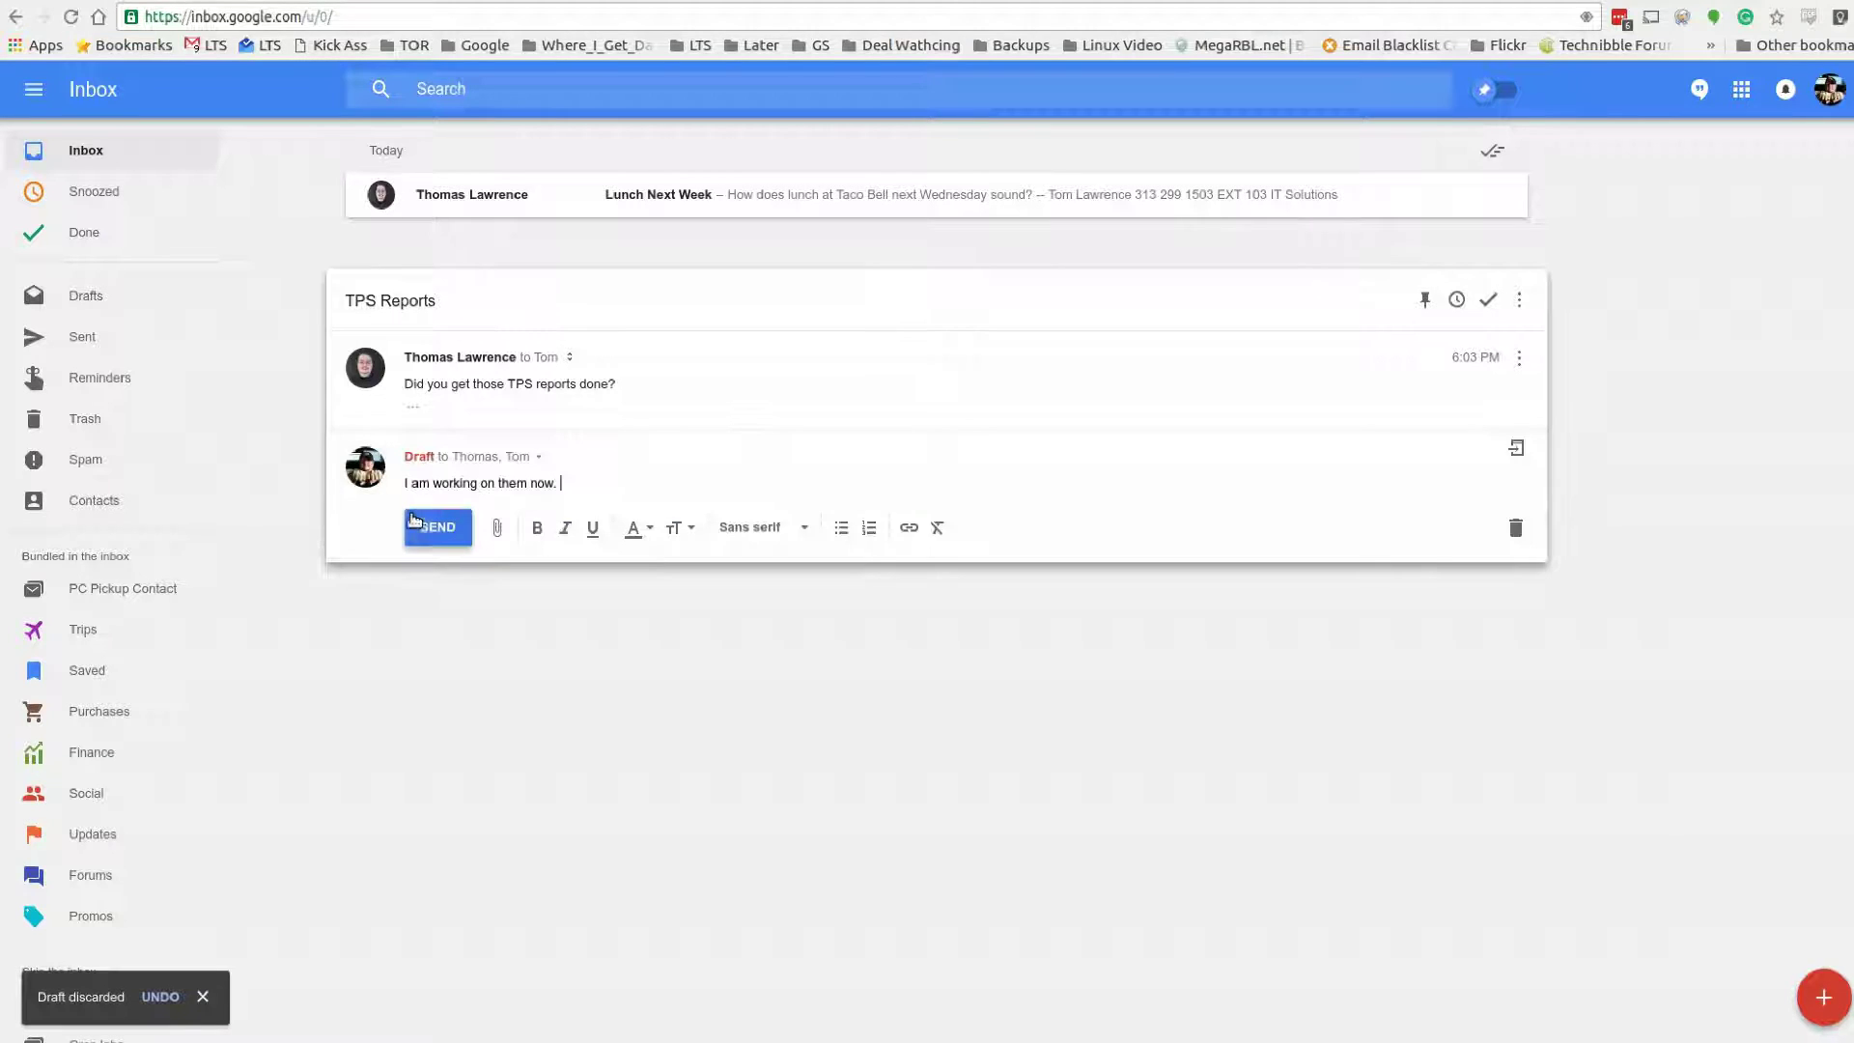
click(448, 539)
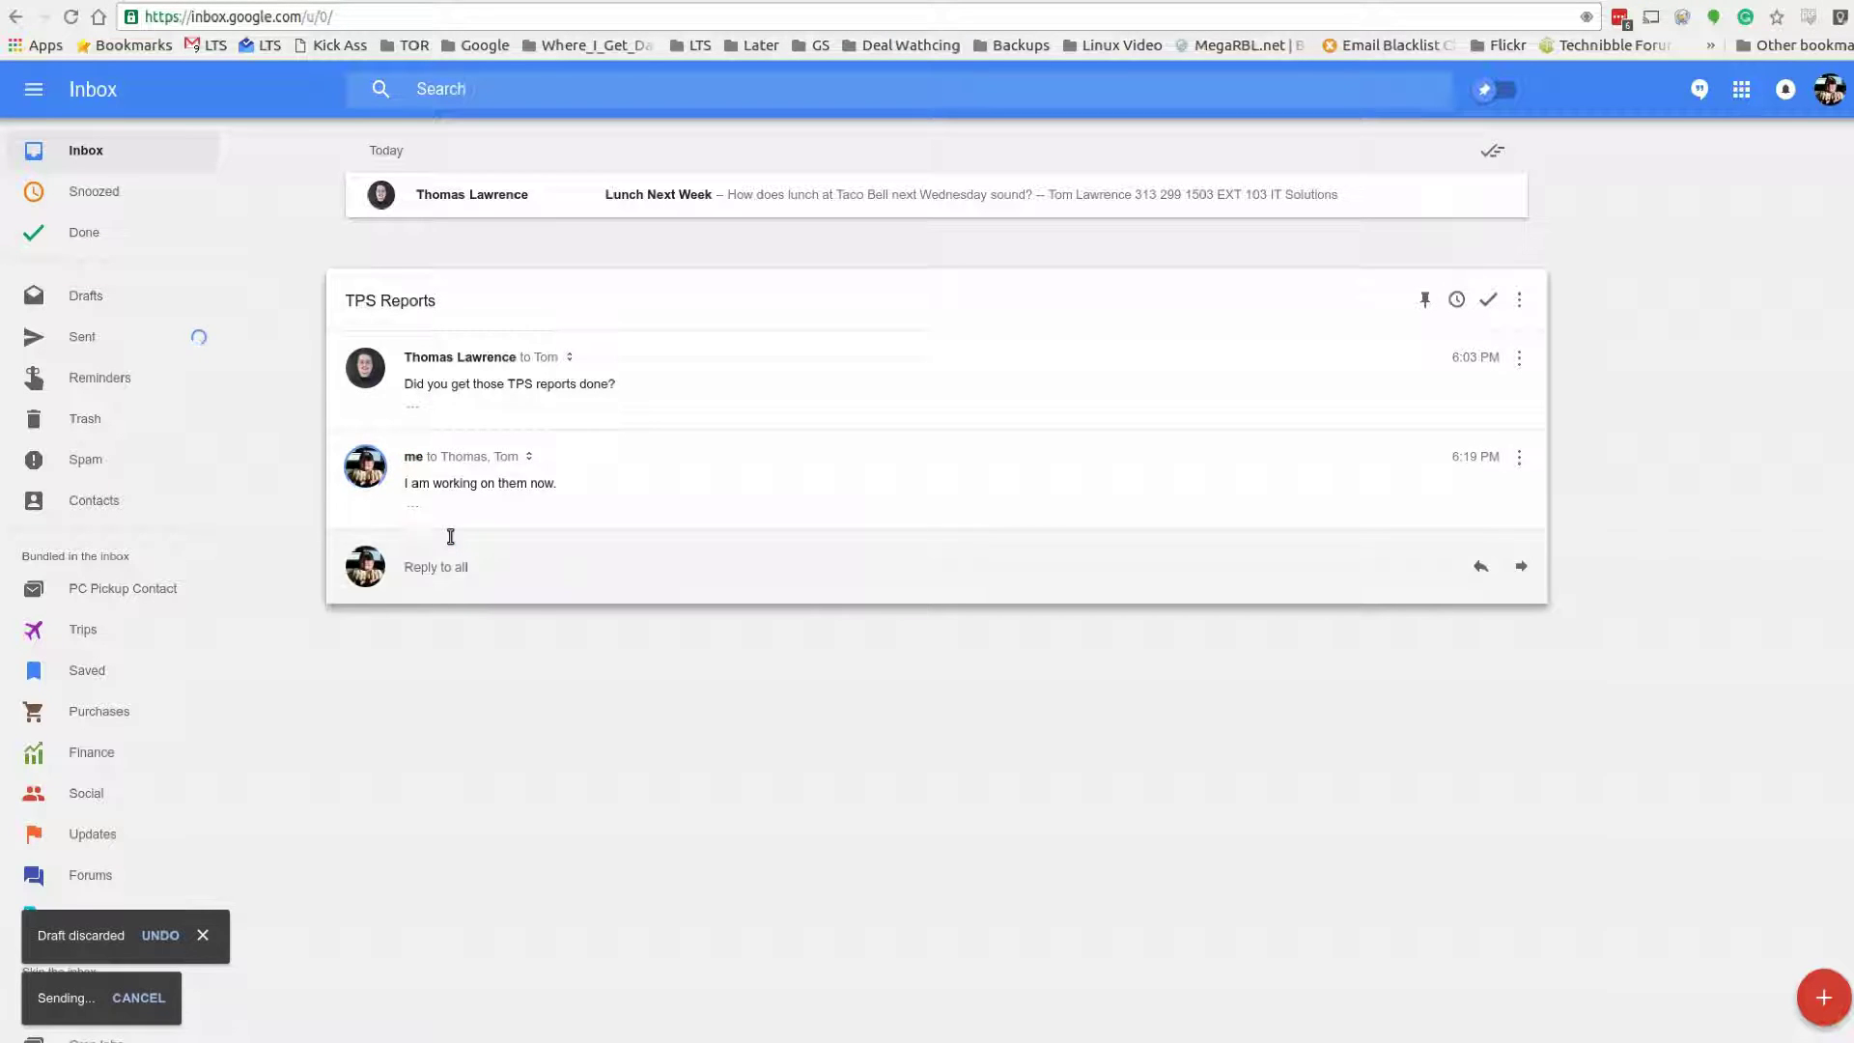
Step: Send 'Still working on them' as a reply to everyone in the TPS Reports thread
click(1039, 763)
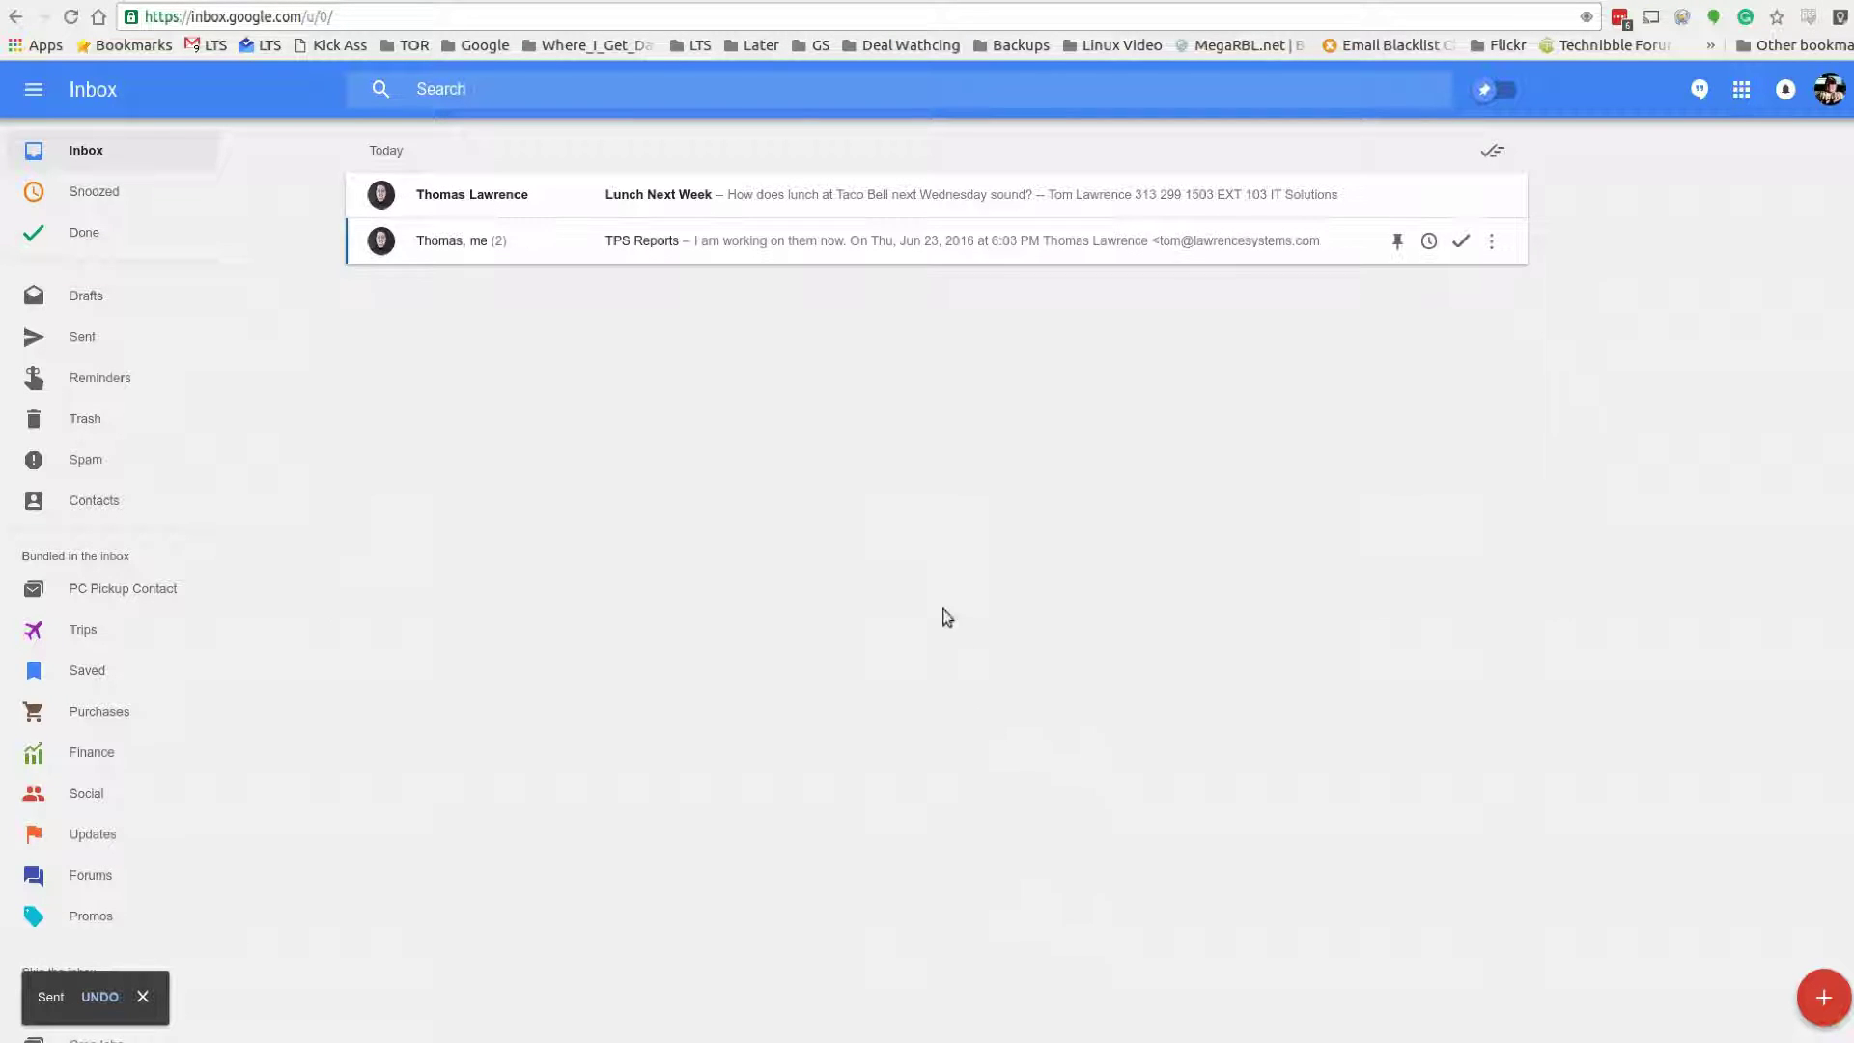
click(811, 241)
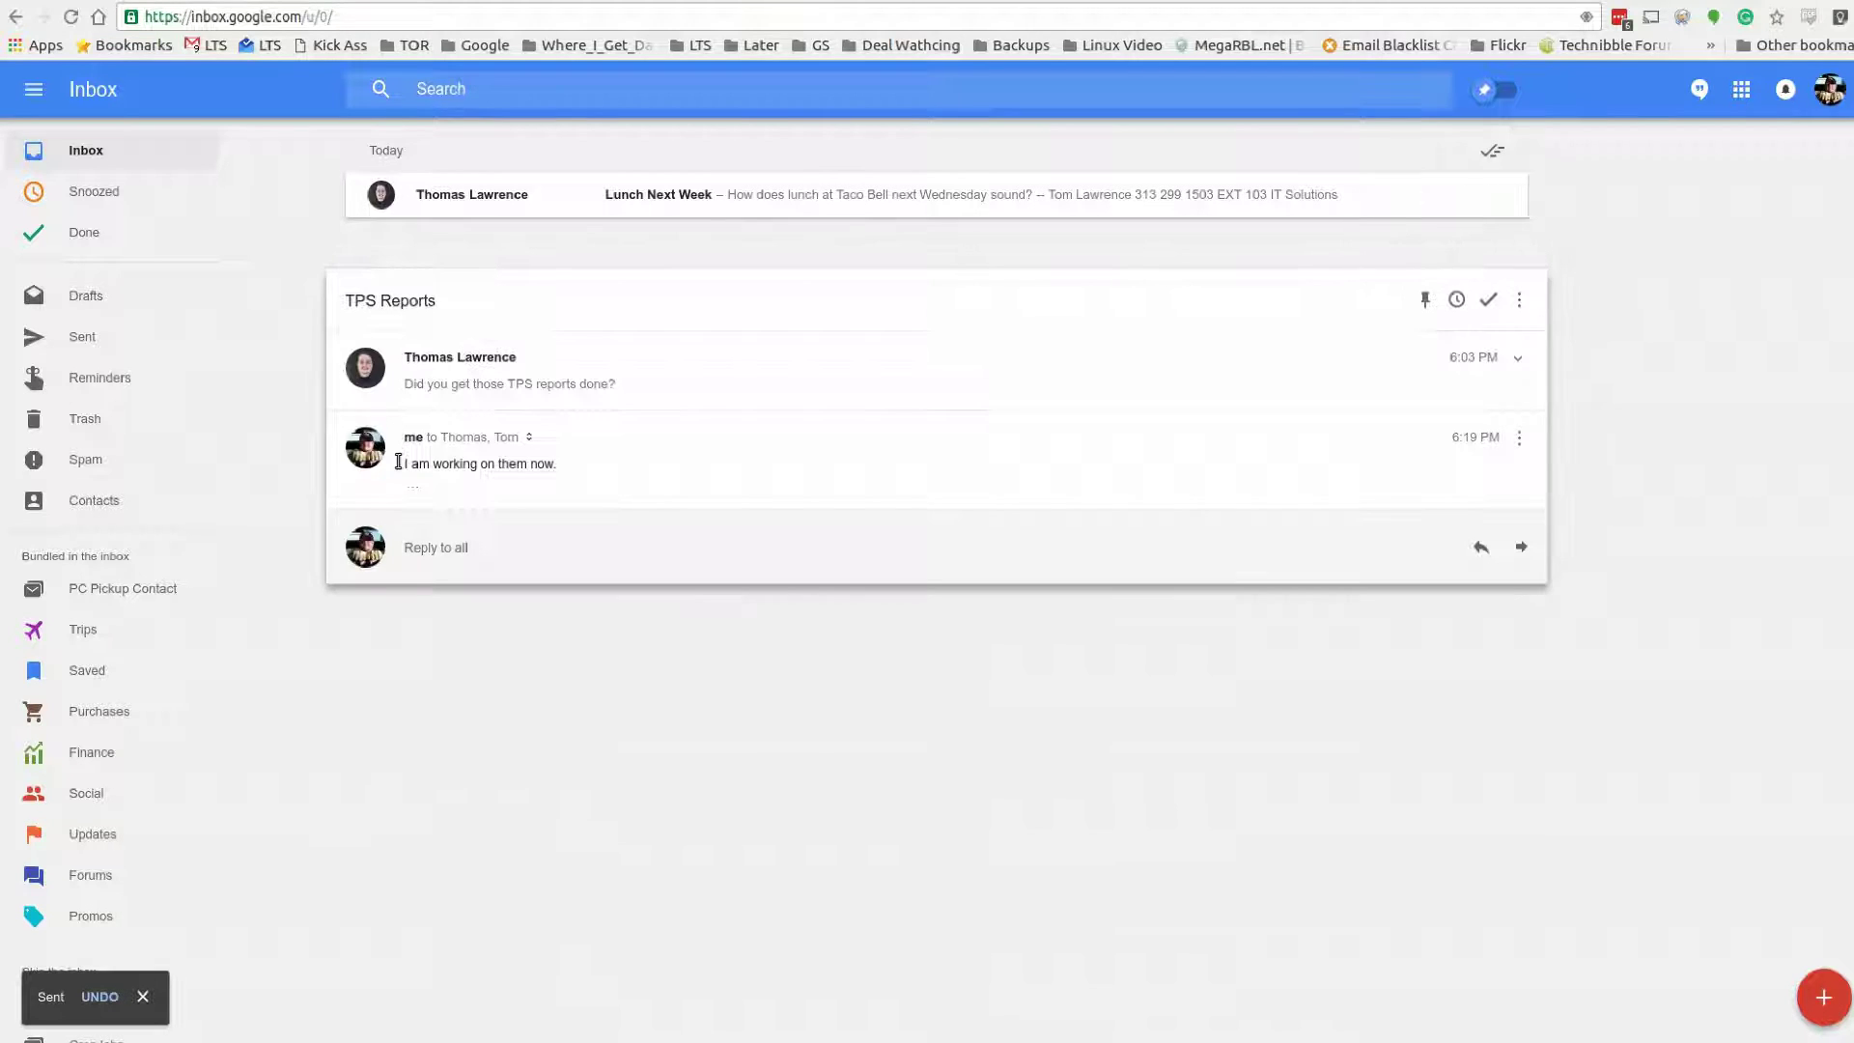
click(547, 557)
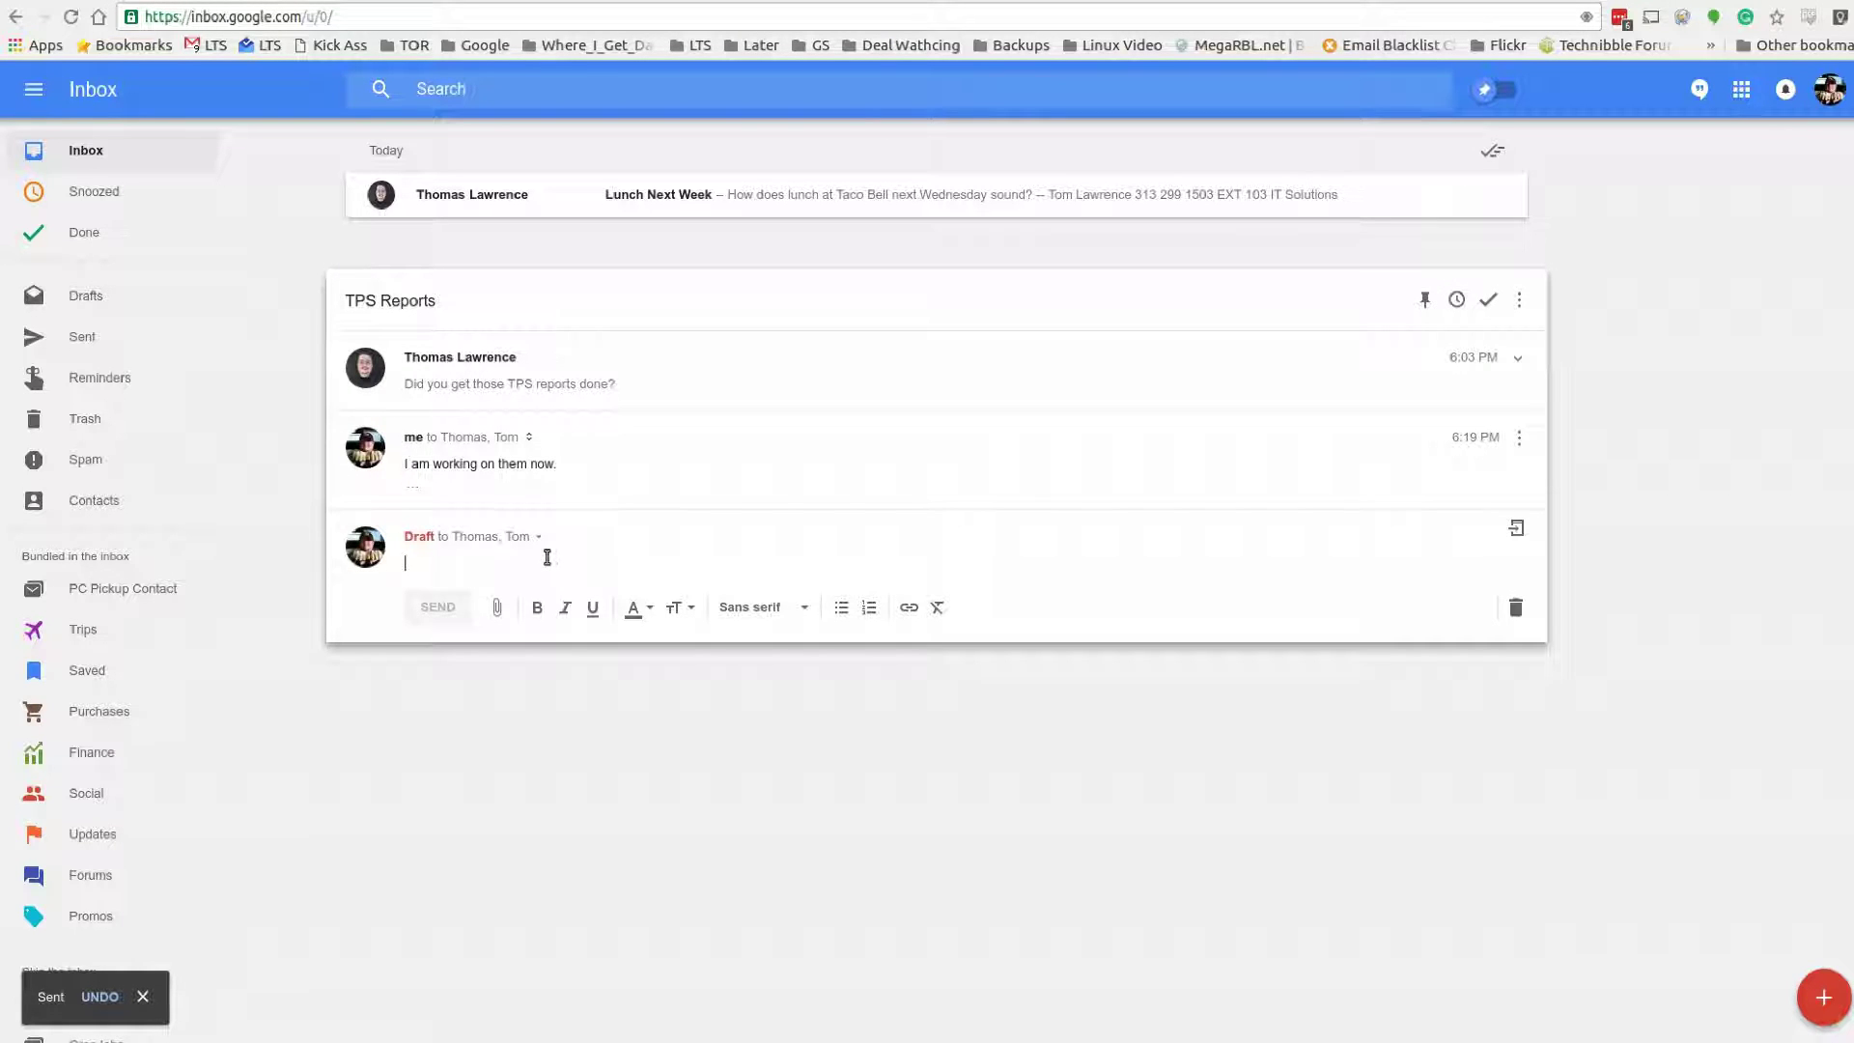
text(Still )
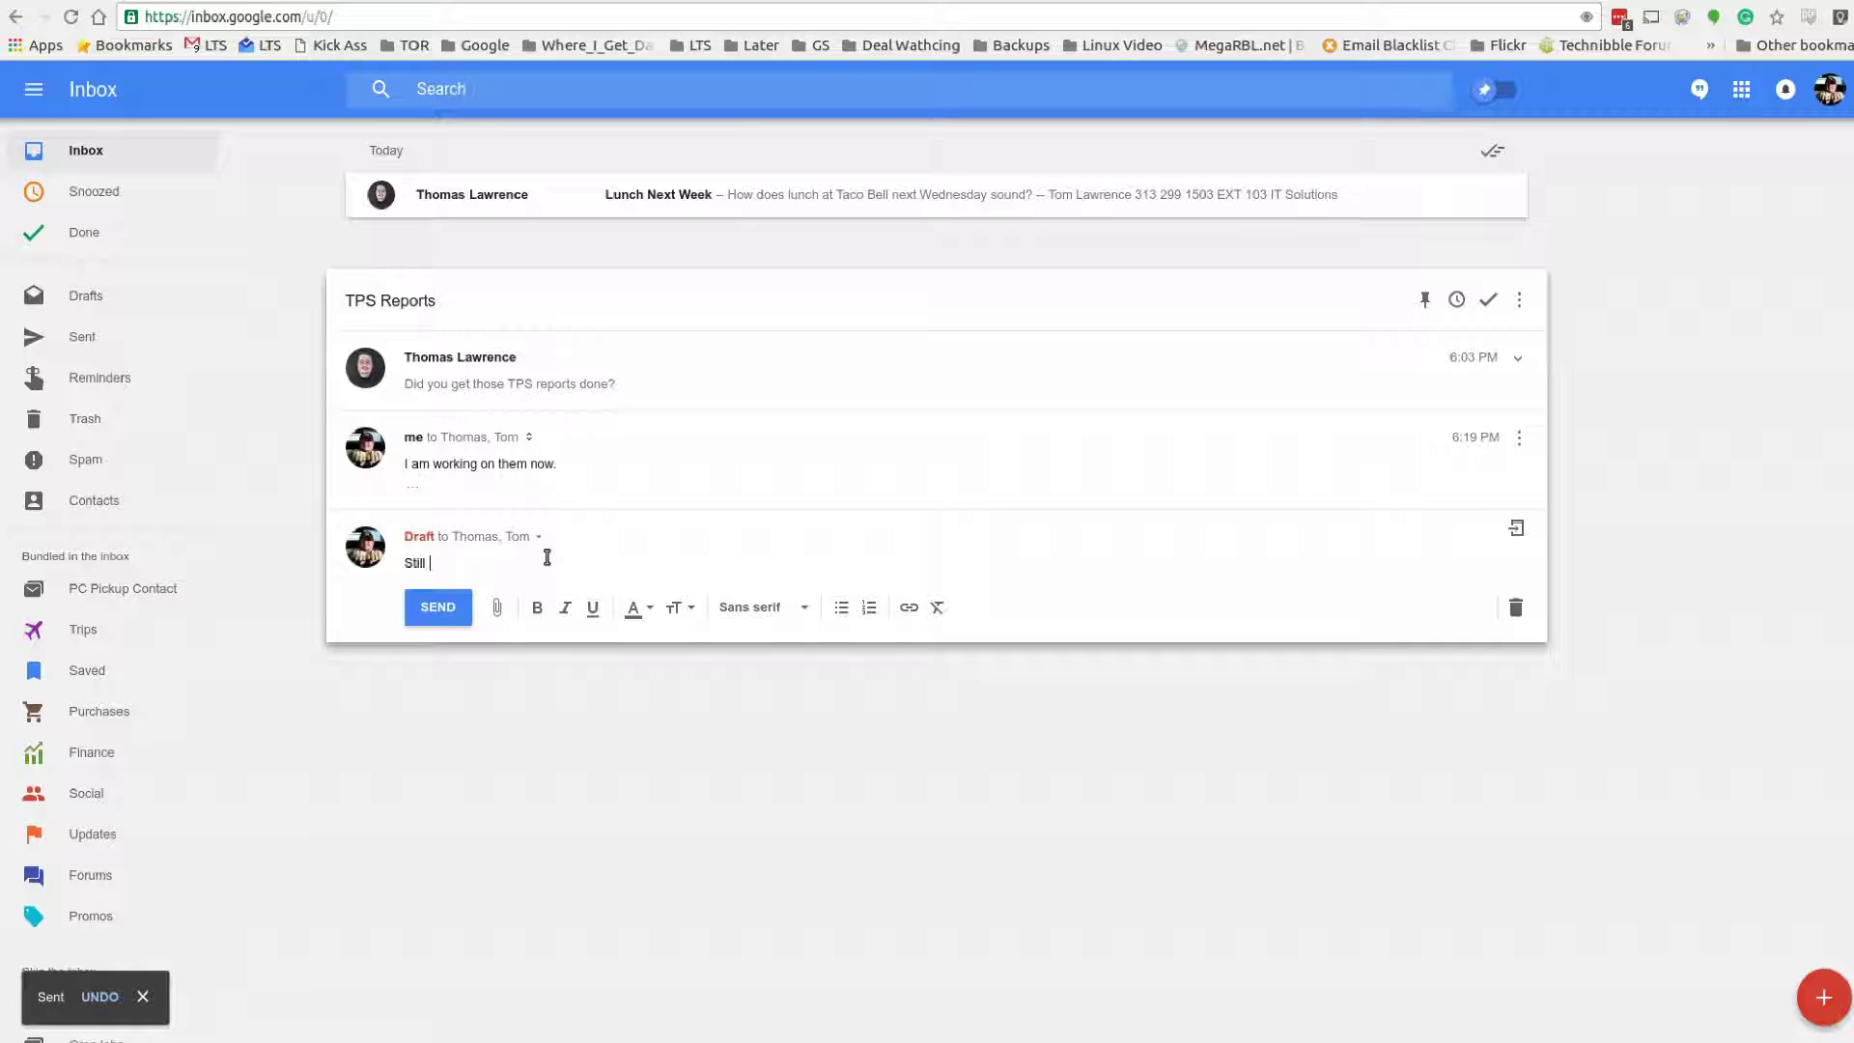
text(working on them)
key(Return)
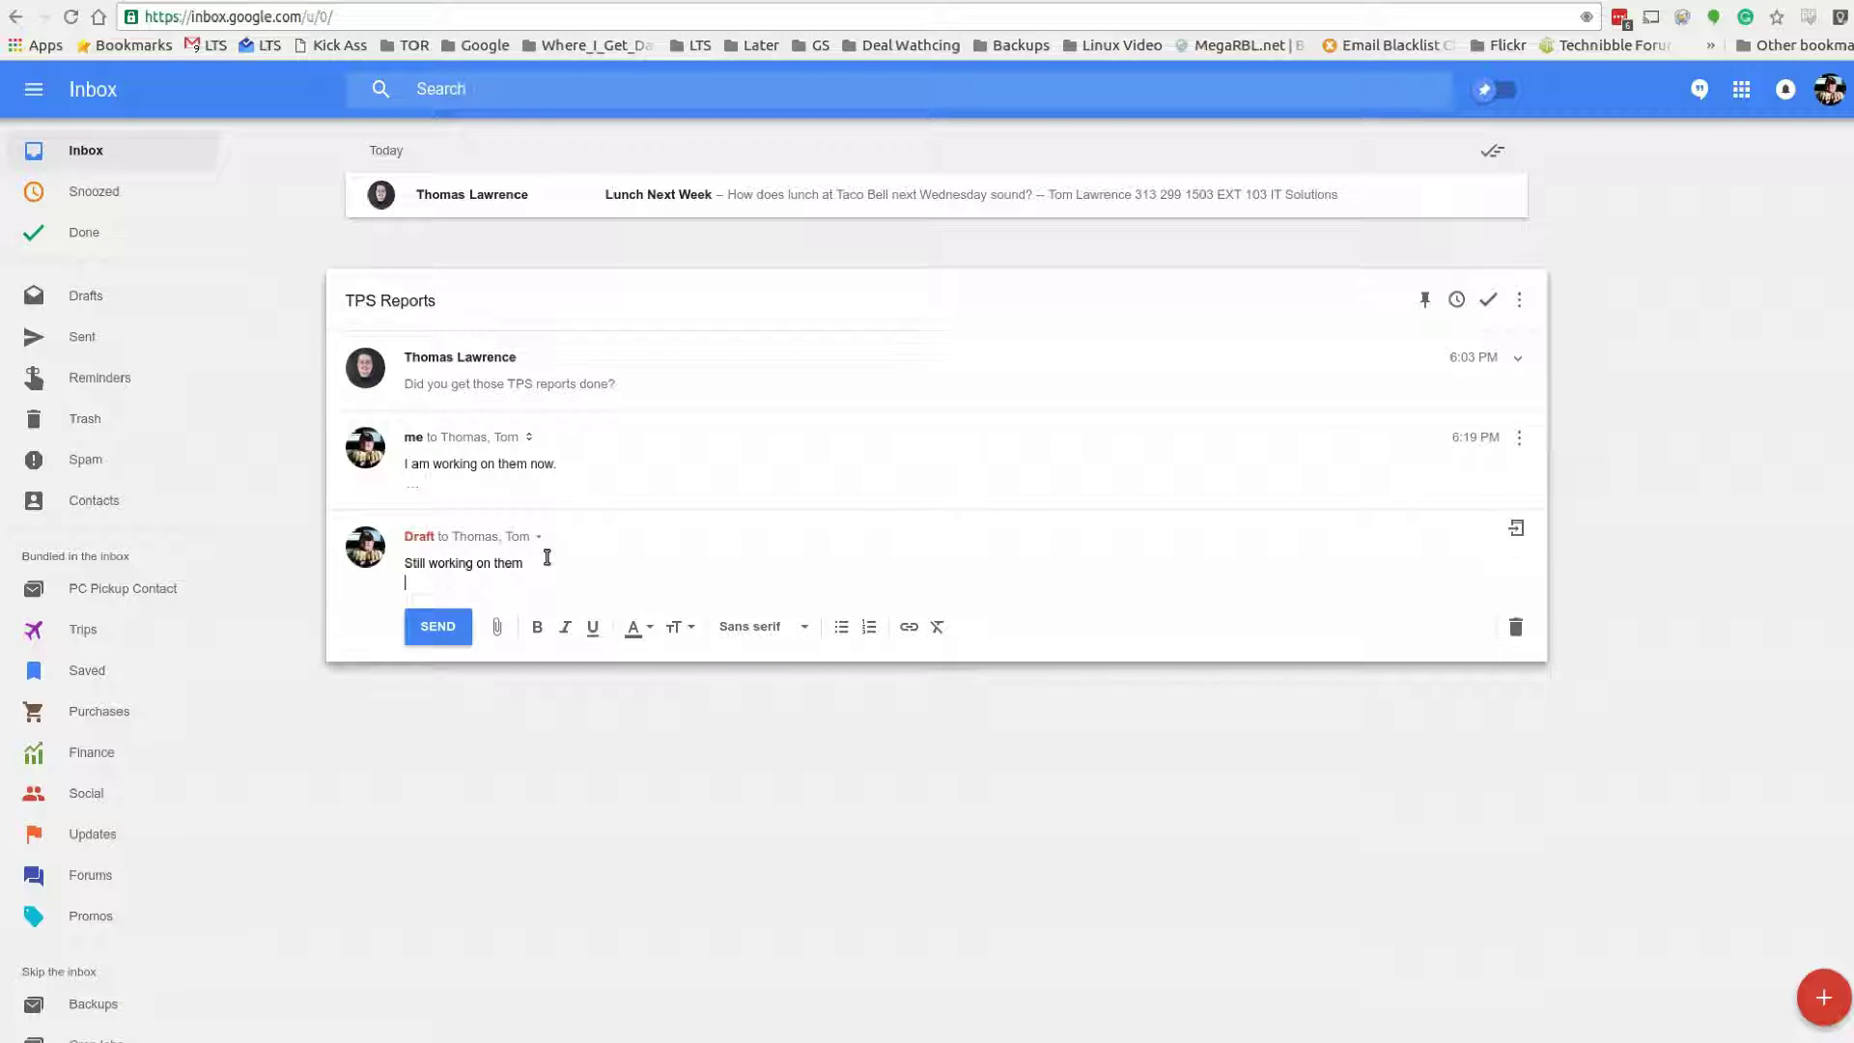
click(436, 624)
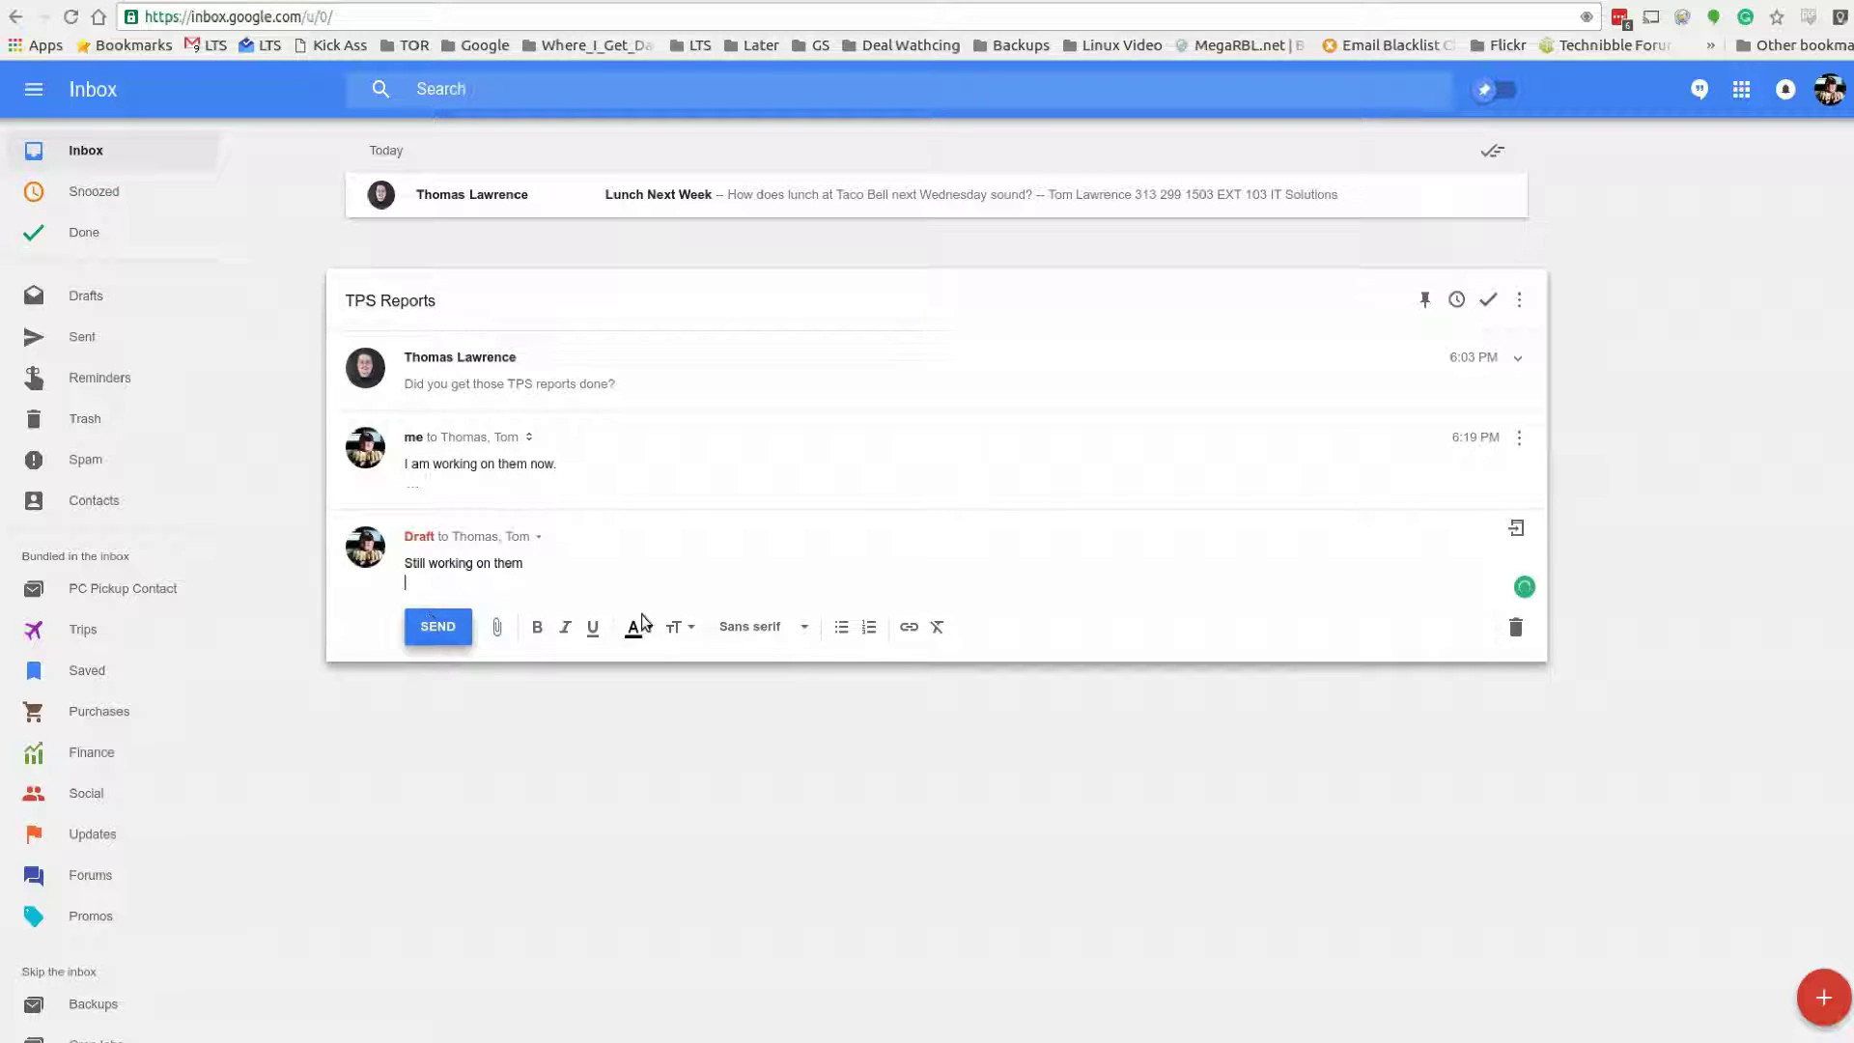
Step: Reopen TPS Reports and expand the two hidden messages to show all four, including 'Ok, thanks.'
click(917, 782)
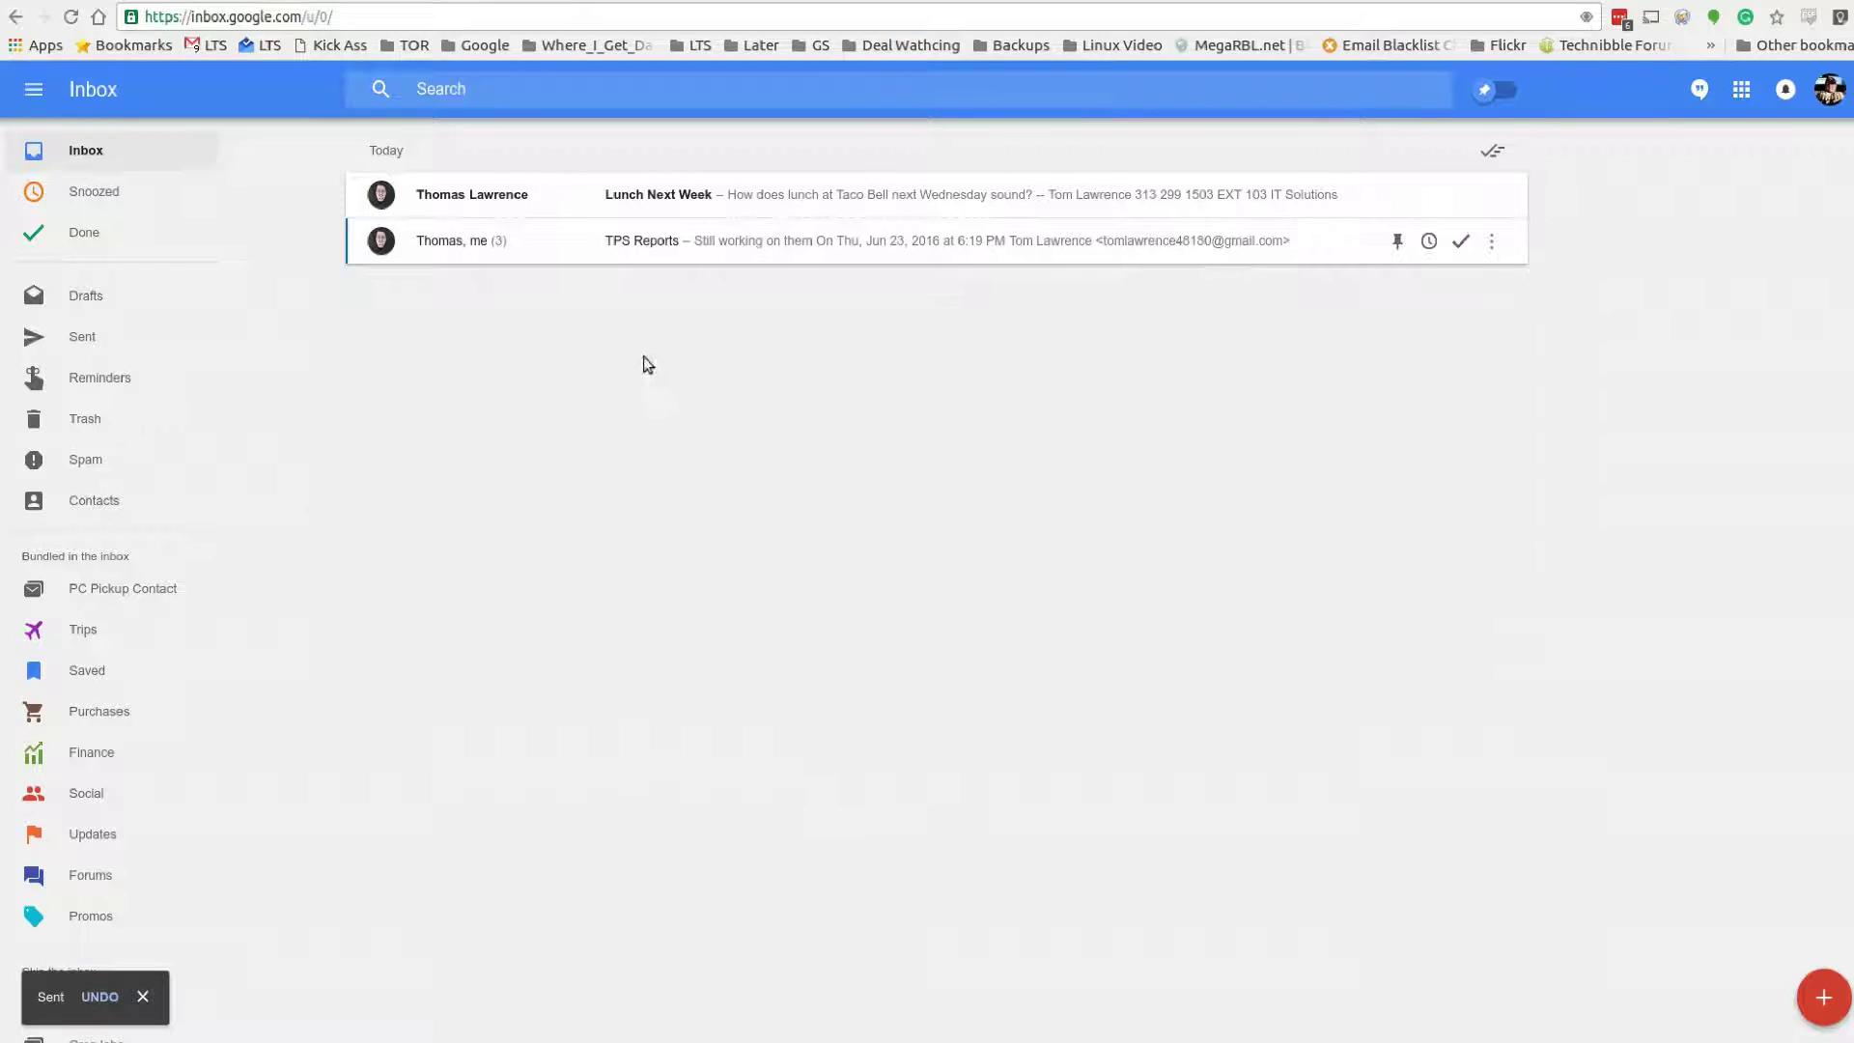
click(779, 244)
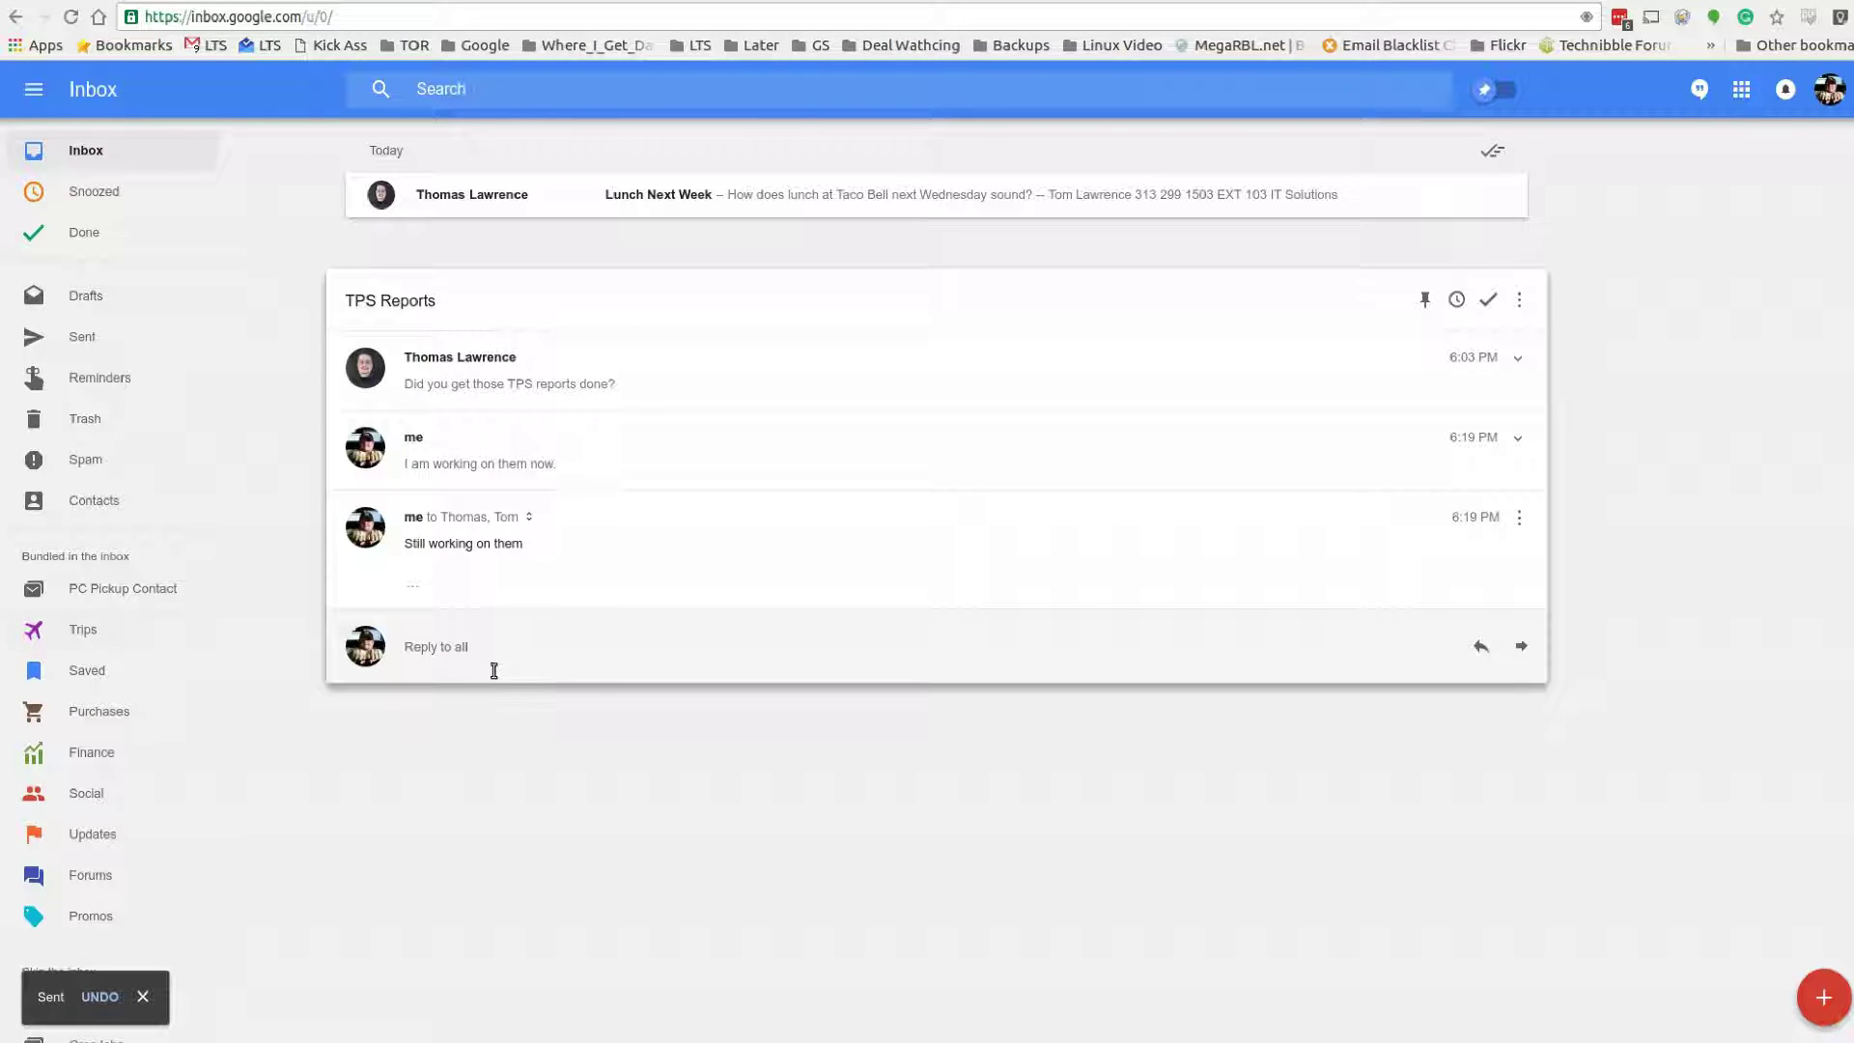
click(734, 801)
click(980, 241)
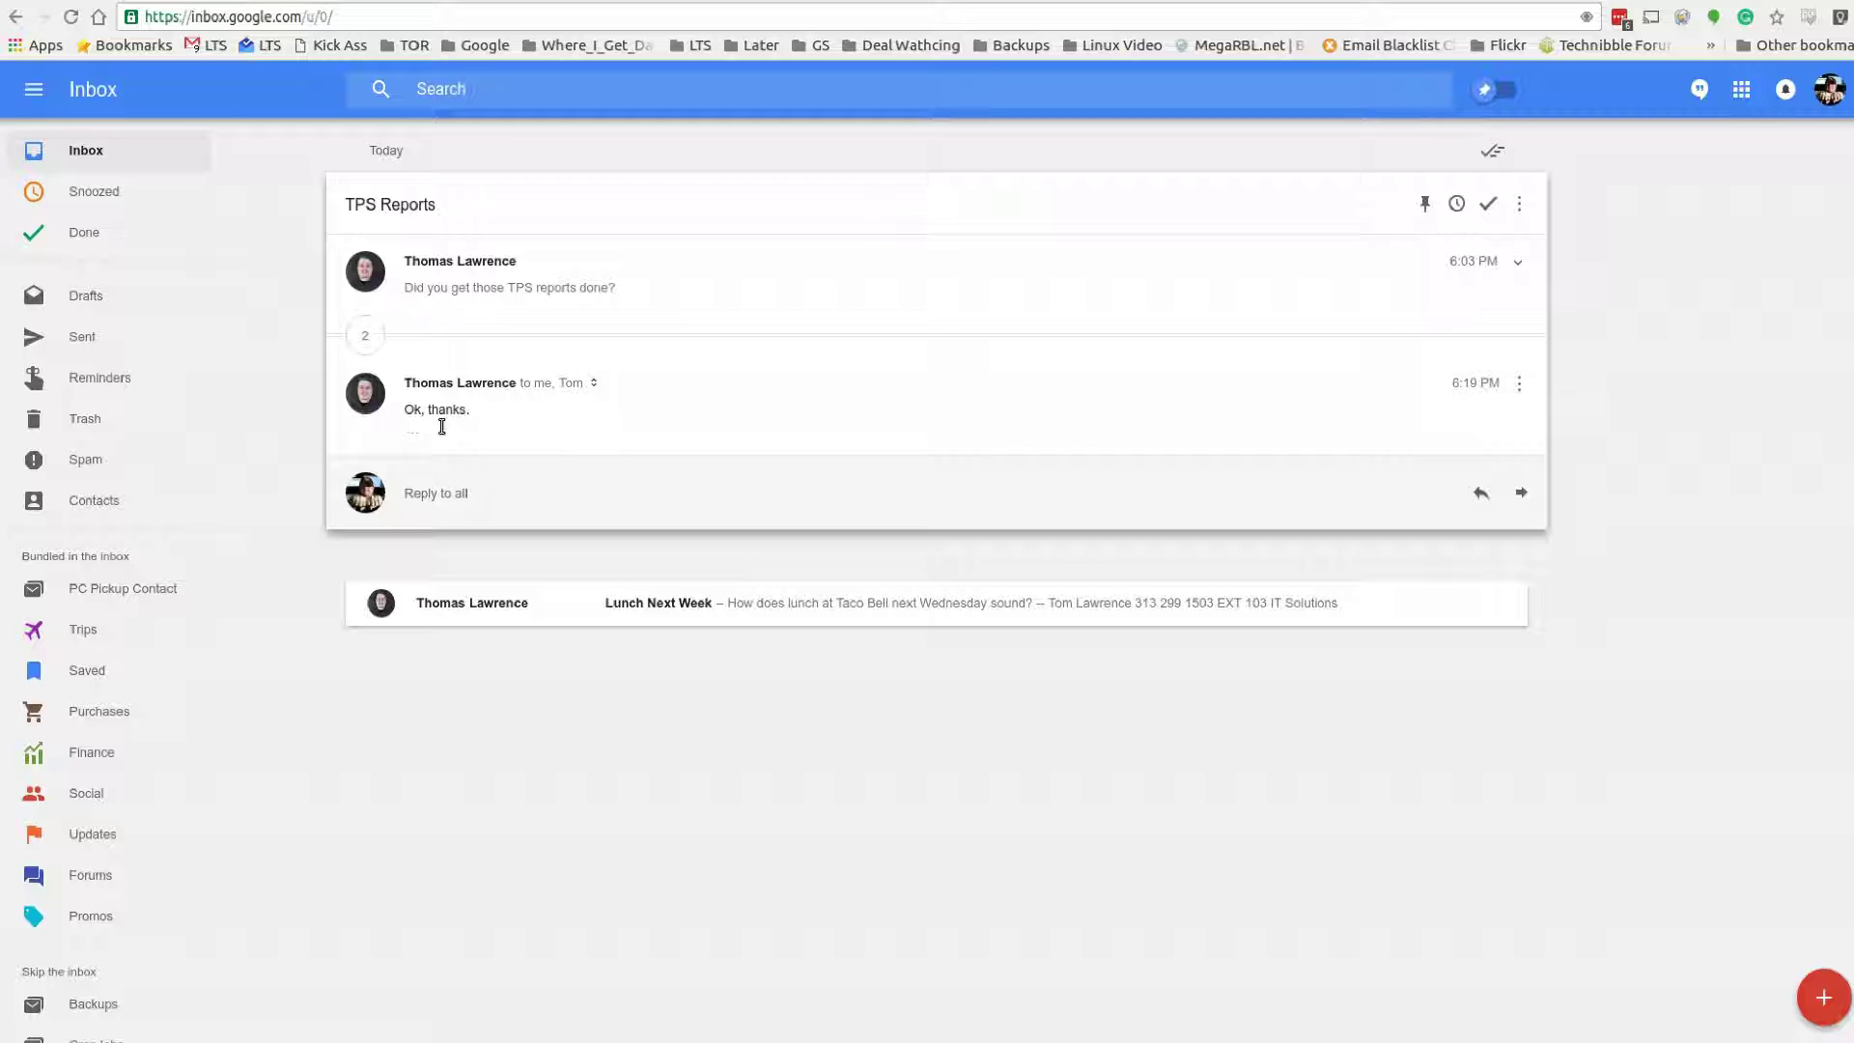
click(367, 337)
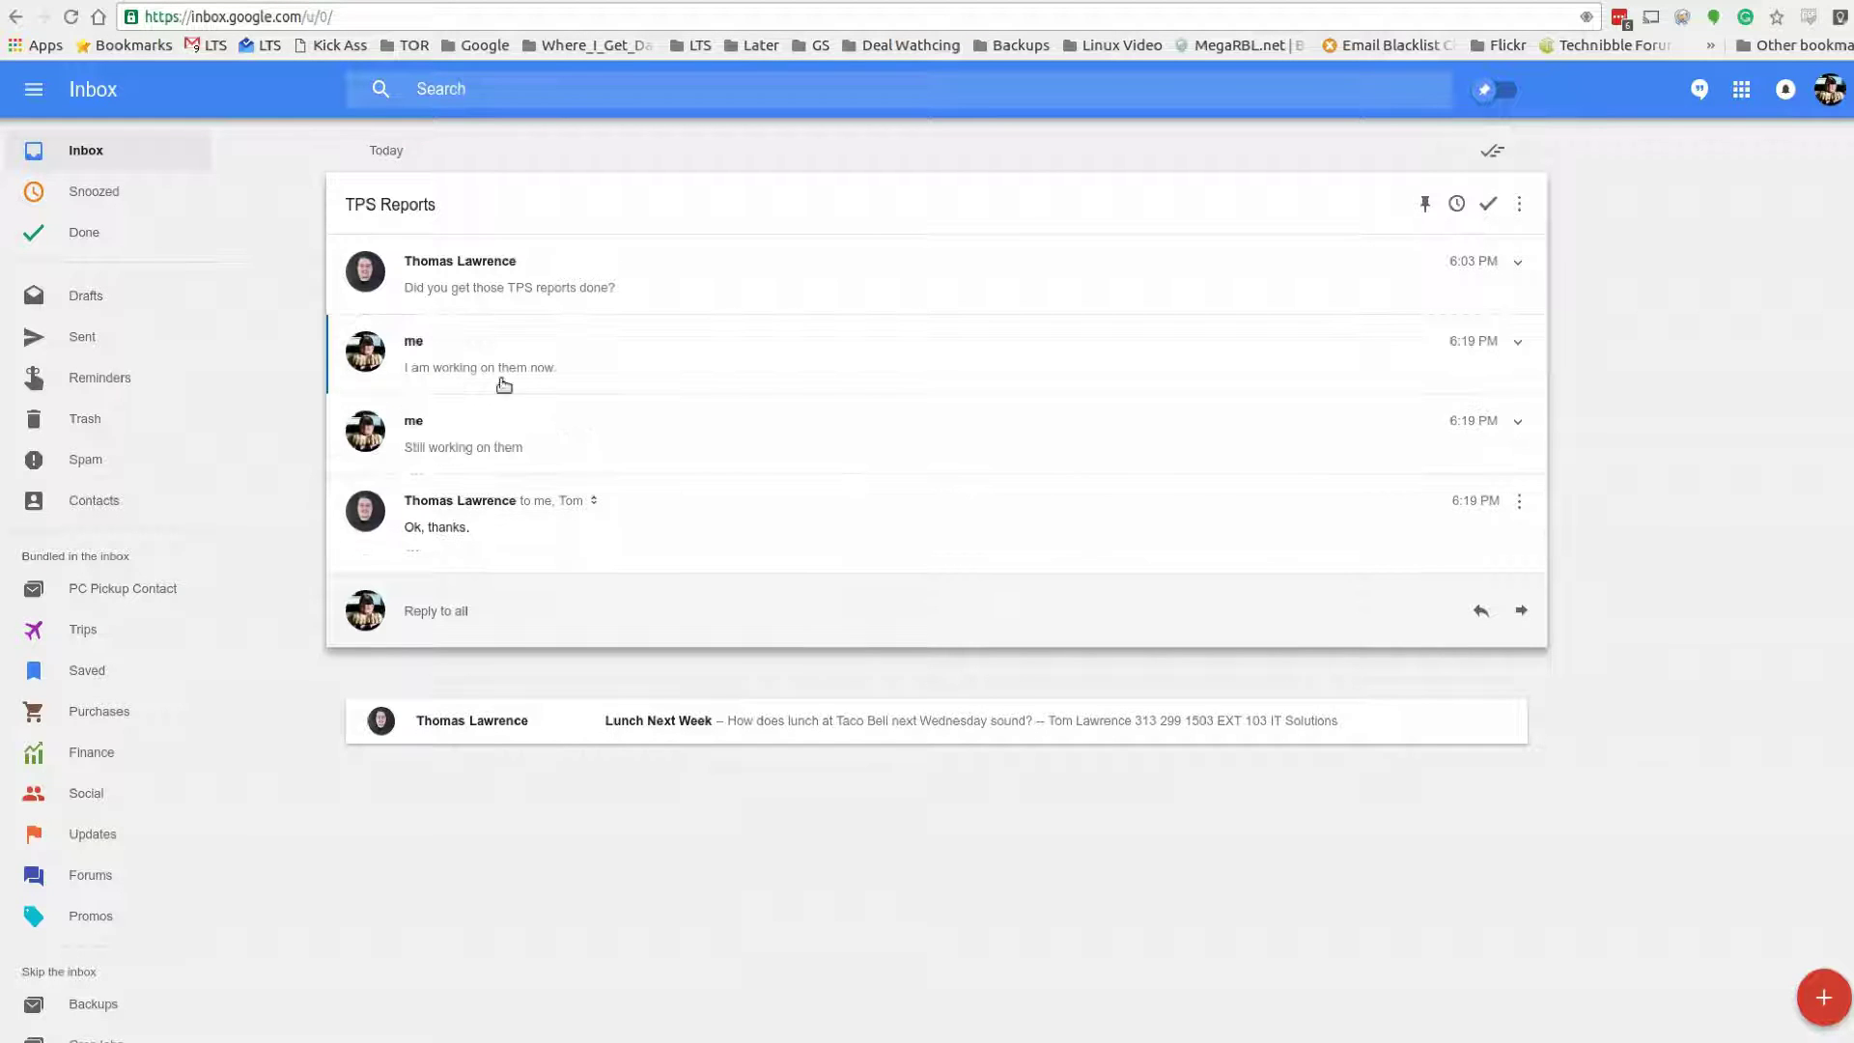
Step: Collapse the conversation and view the TPS Reports snooze options, dismissing them once without snoozing
click(1636, 356)
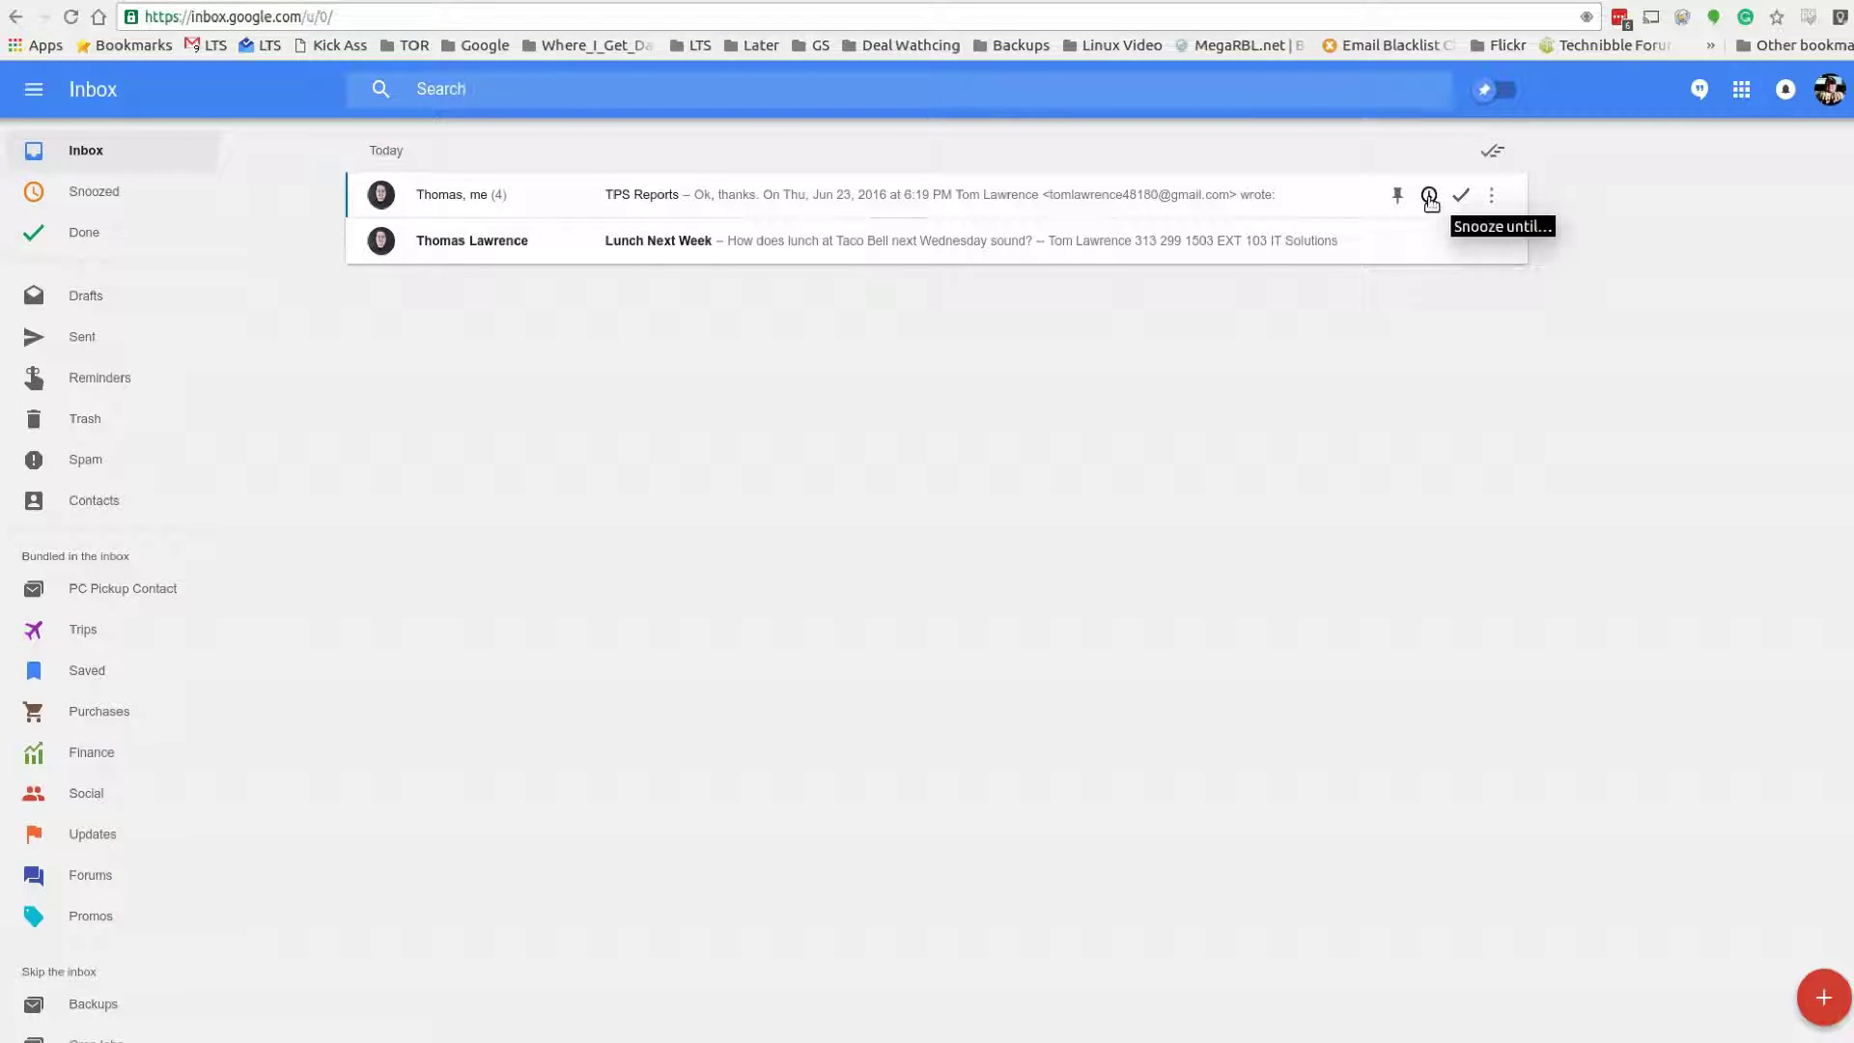
click(1429, 195)
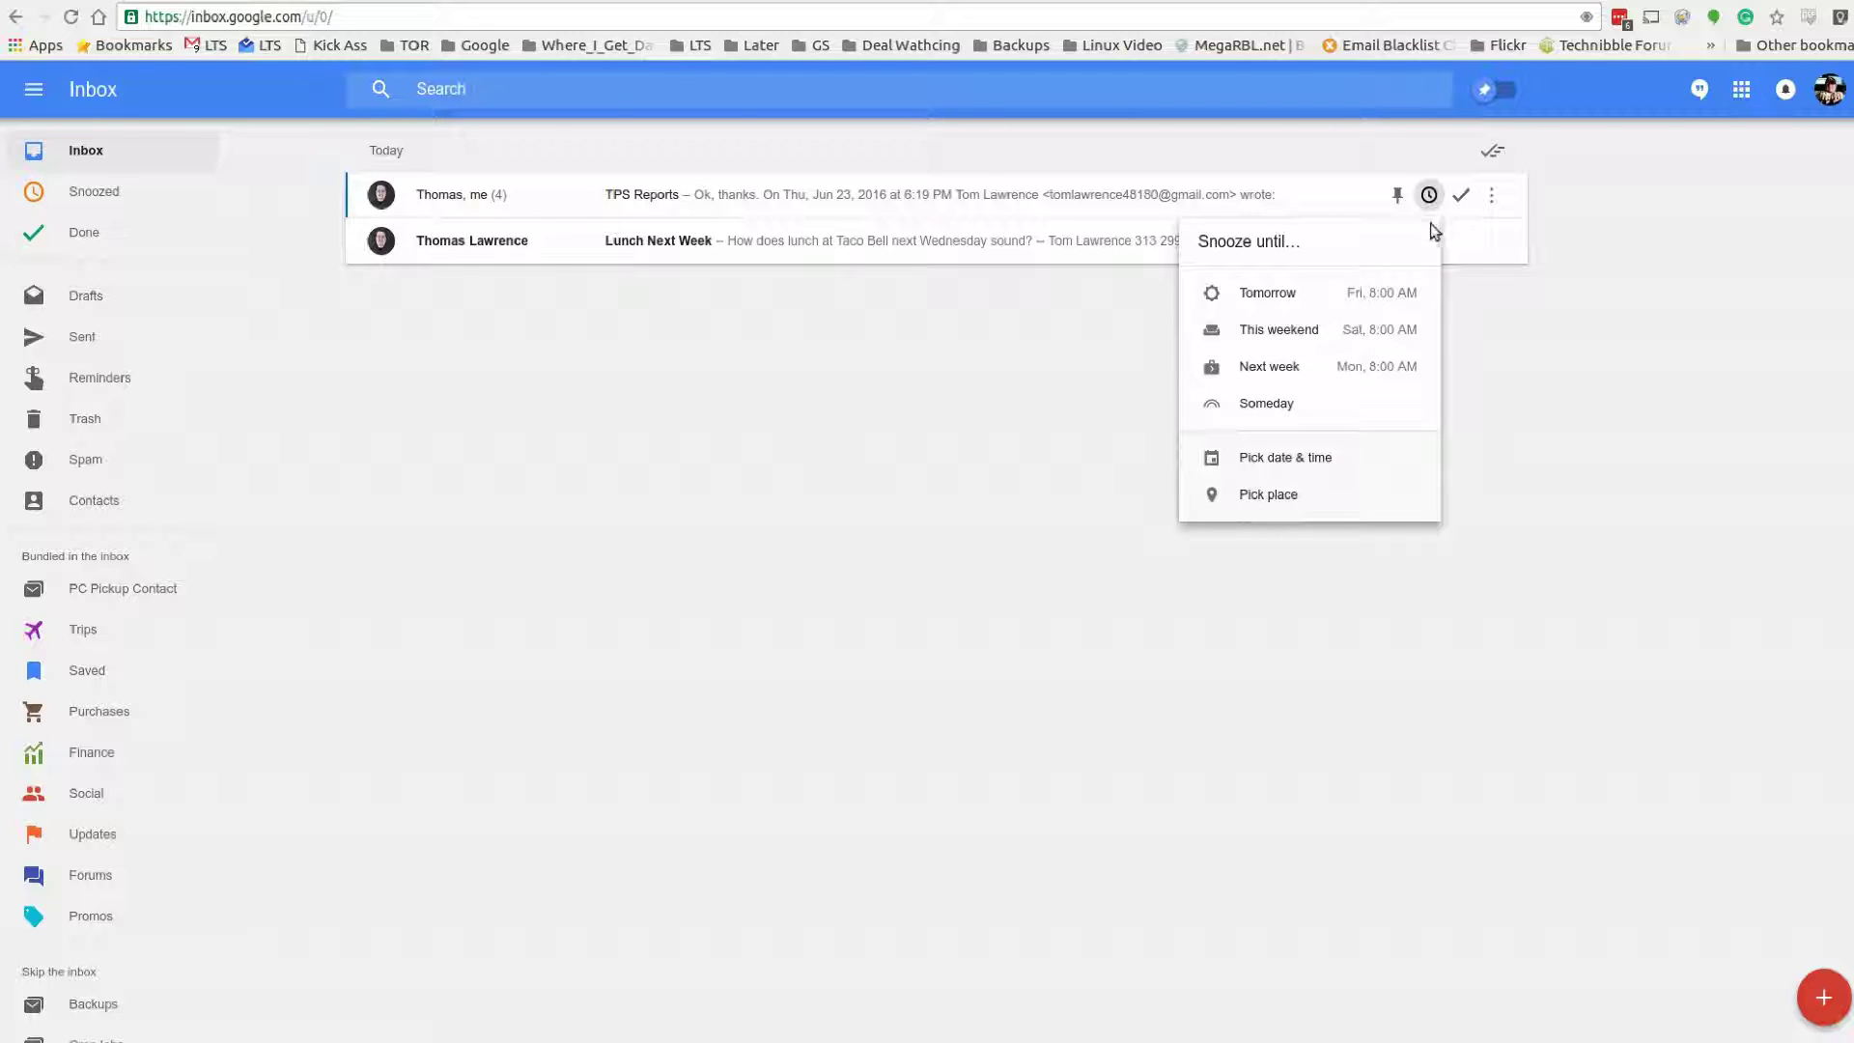
click(1002, 345)
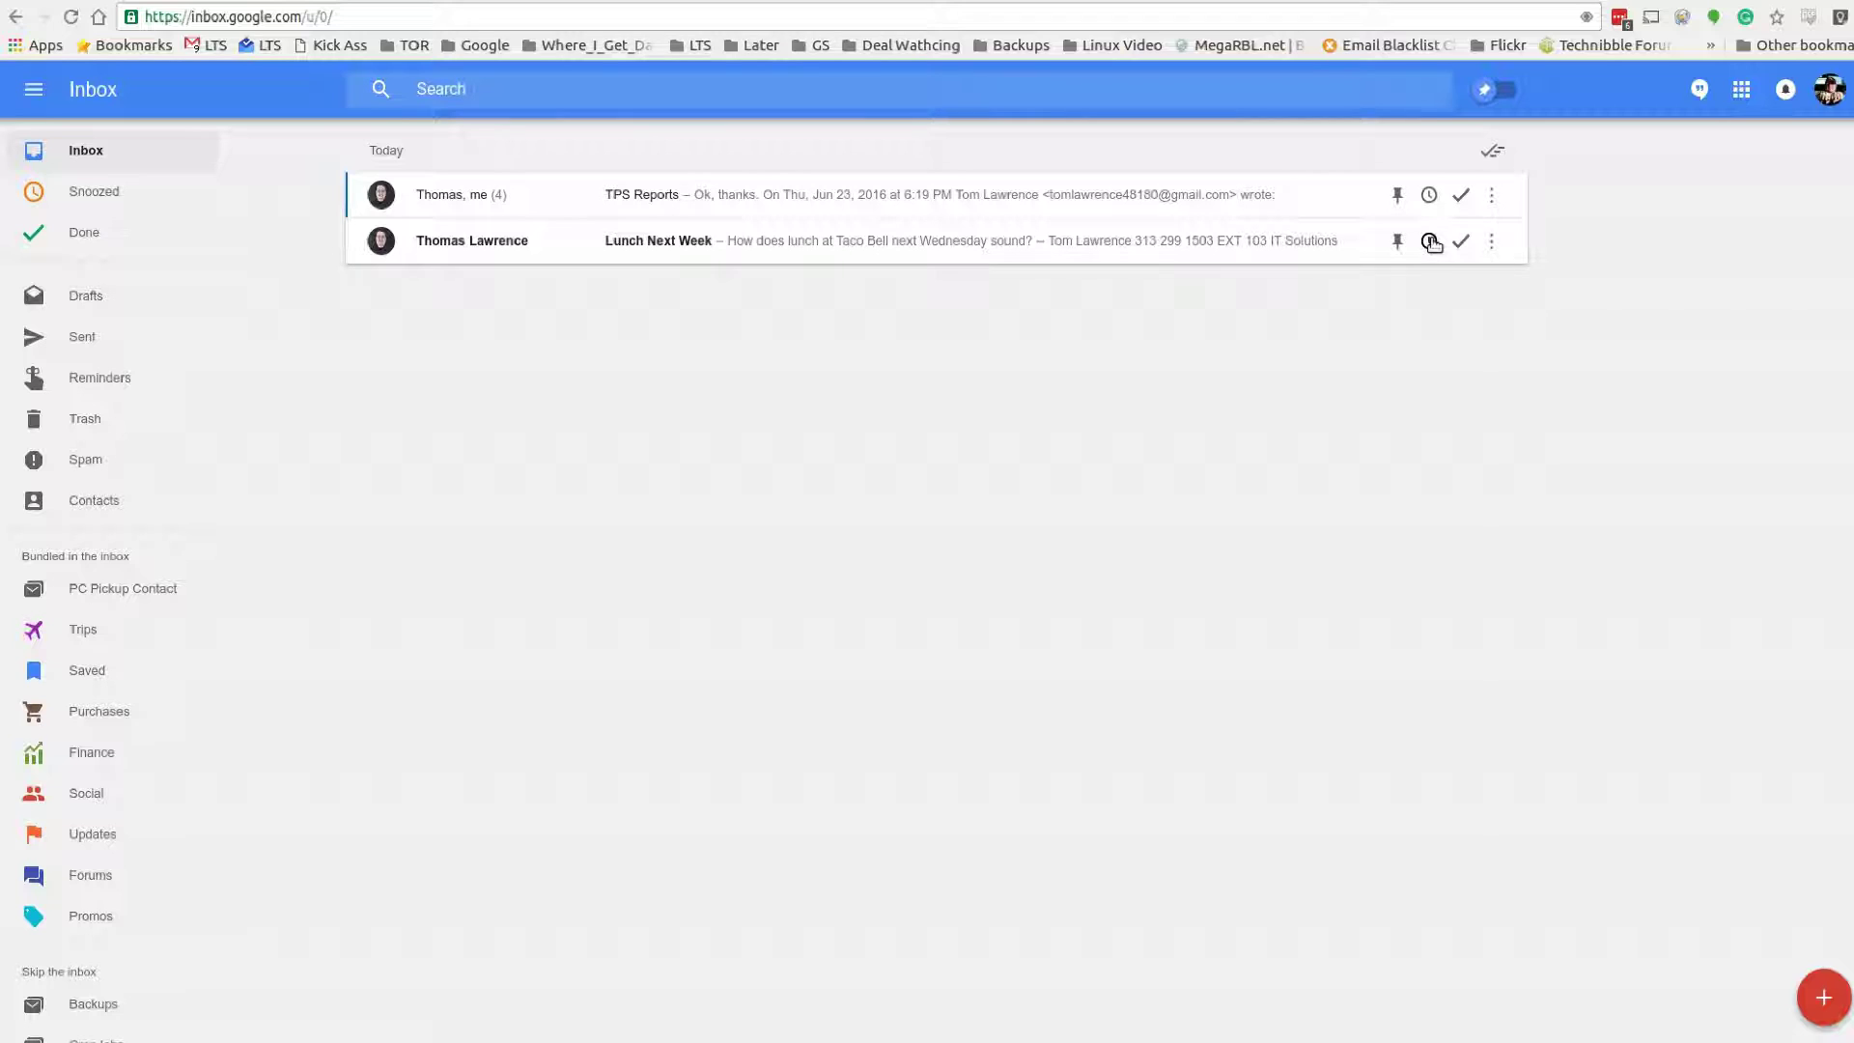
click(1431, 197)
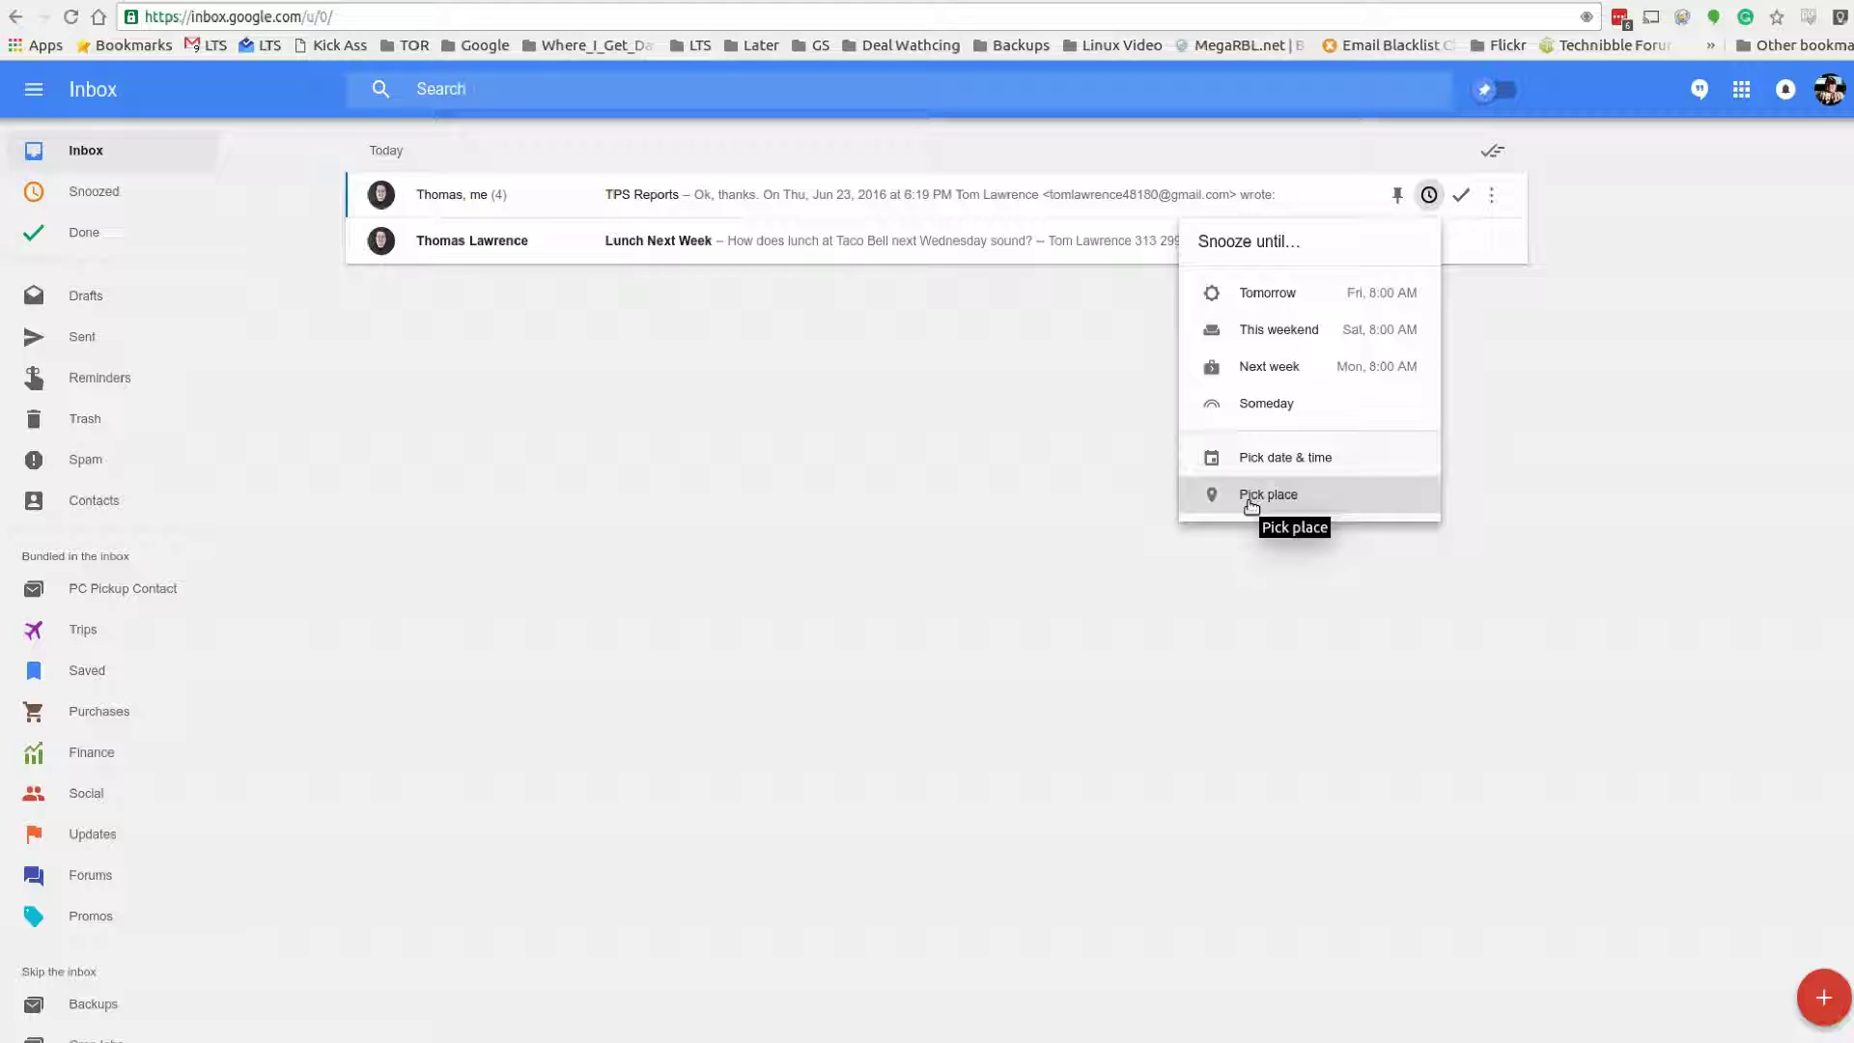
Step: Close the snooze menu and pin both TPS Reports and Lunch Next Week
click(951, 410)
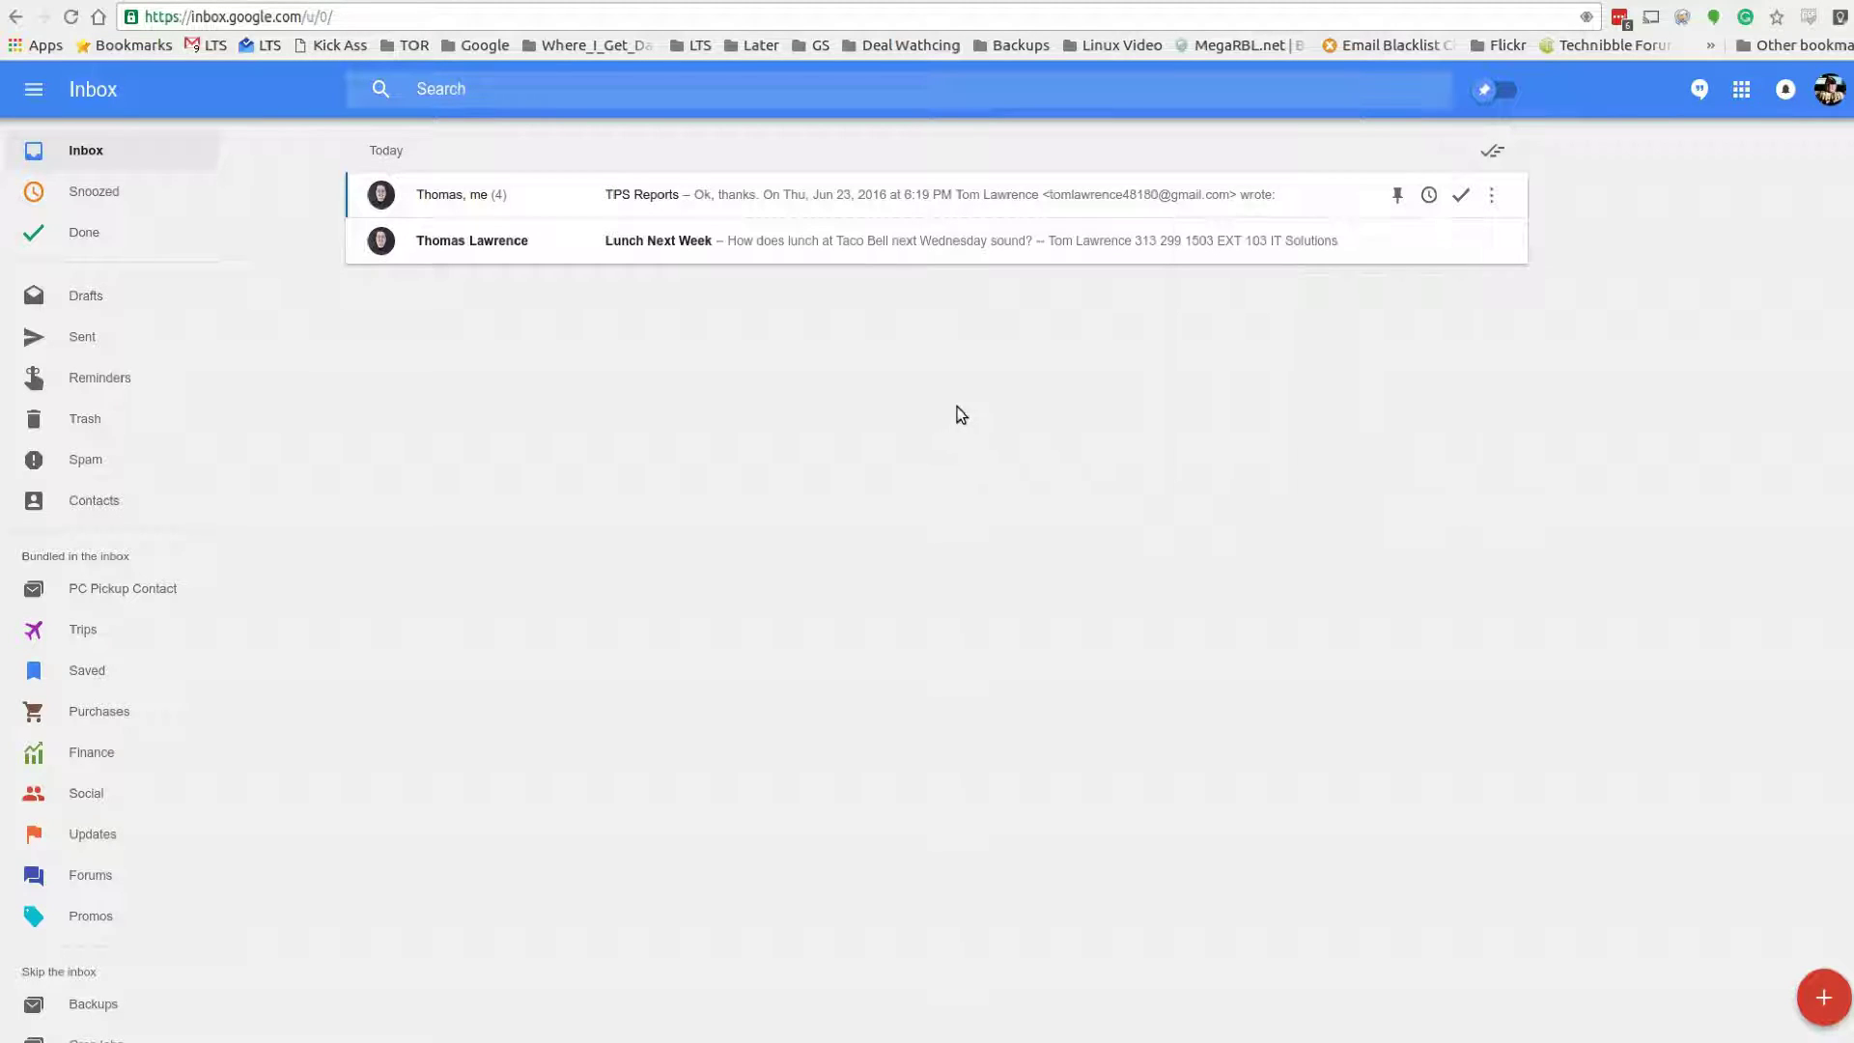
click(1398, 194)
click(1398, 240)
Step: Unpin TPS Reports and sweep, leaving only the pinned Lunch Next Week email
click(1494, 152)
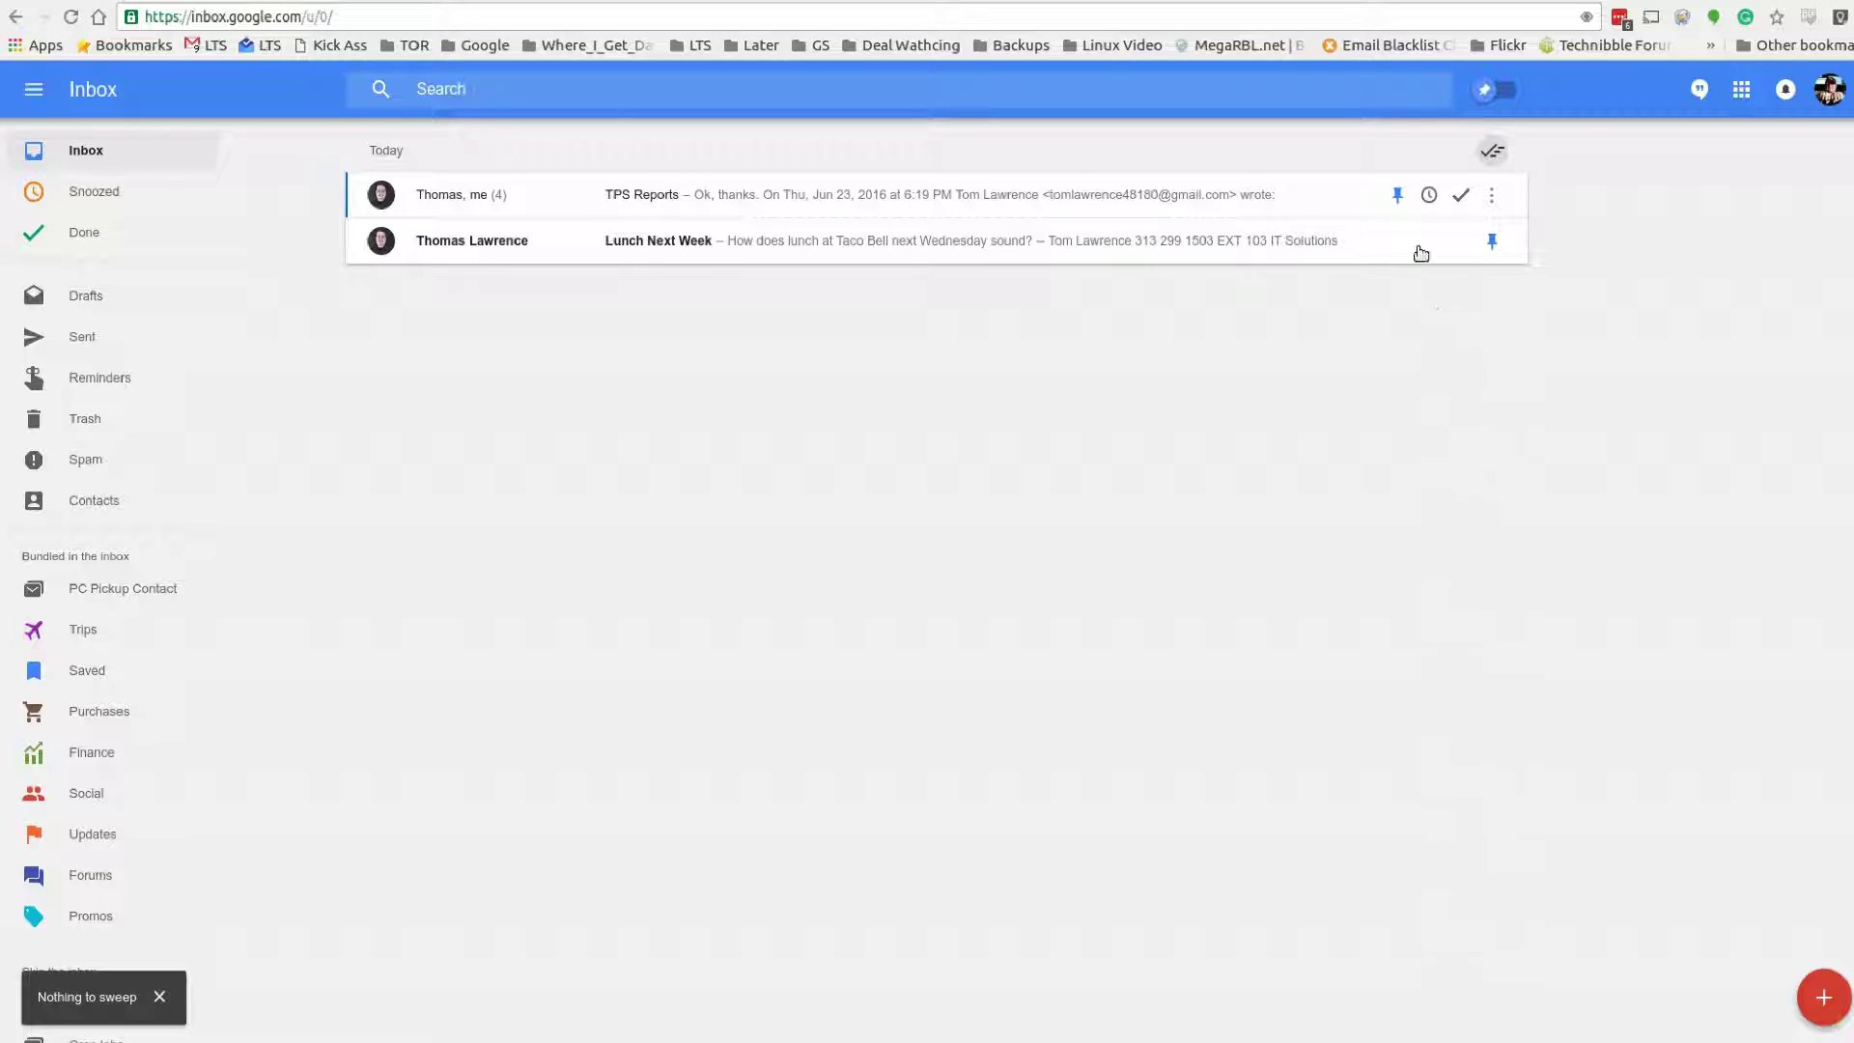
click(1397, 196)
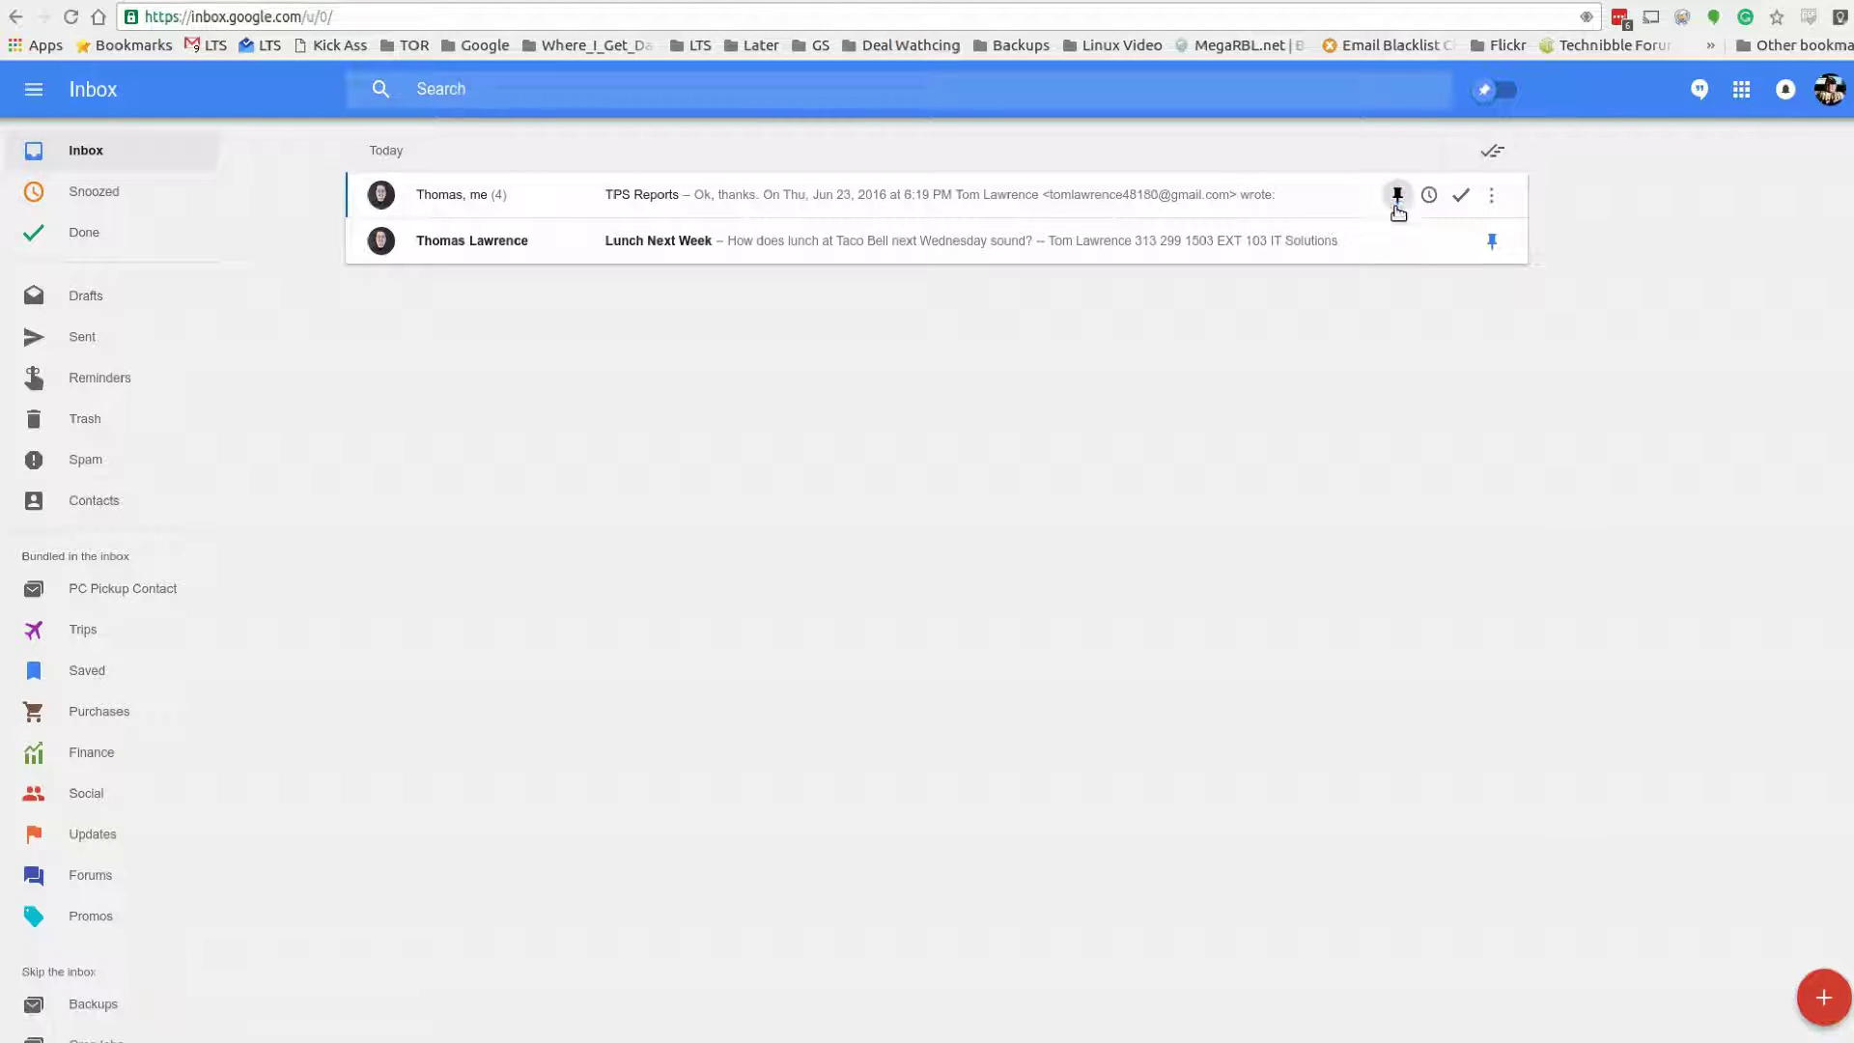
click(1494, 152)
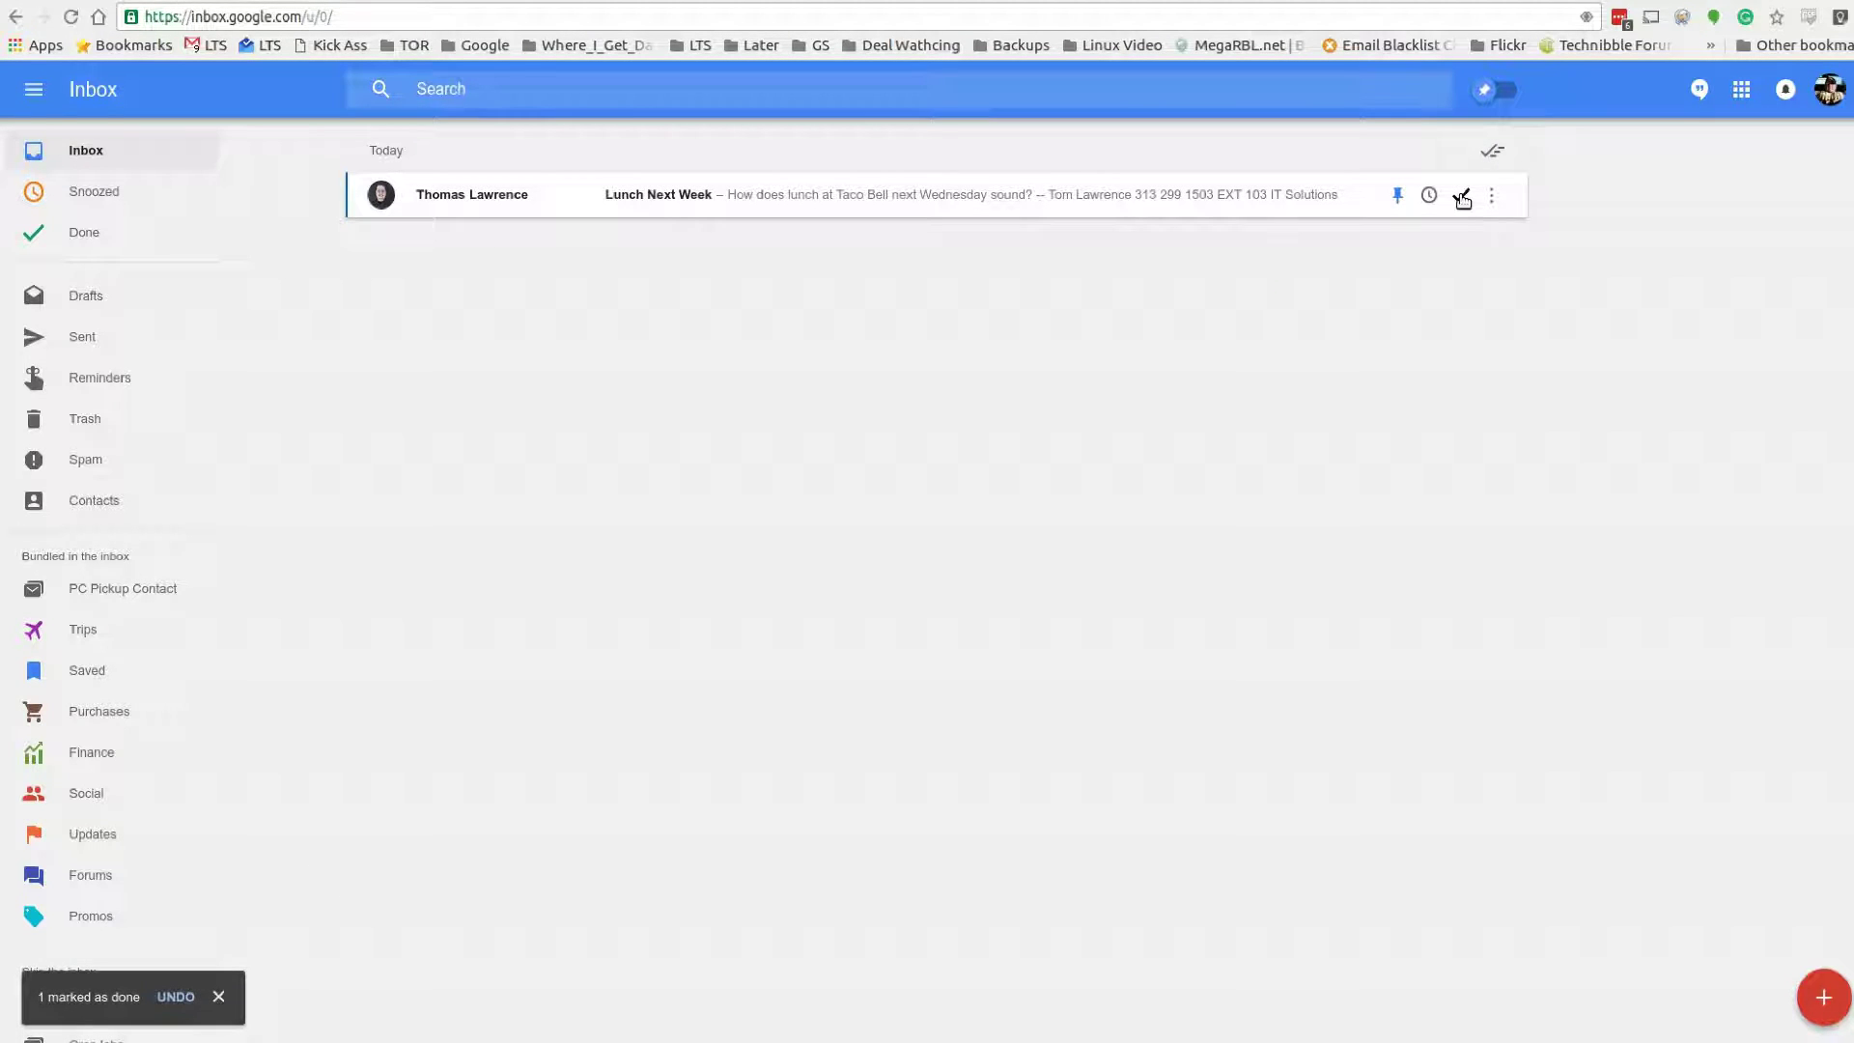
Step: Send the 'Sounds perfect!' smart reply to Lunch Next Week and mark the conversation done
click(720, 198)
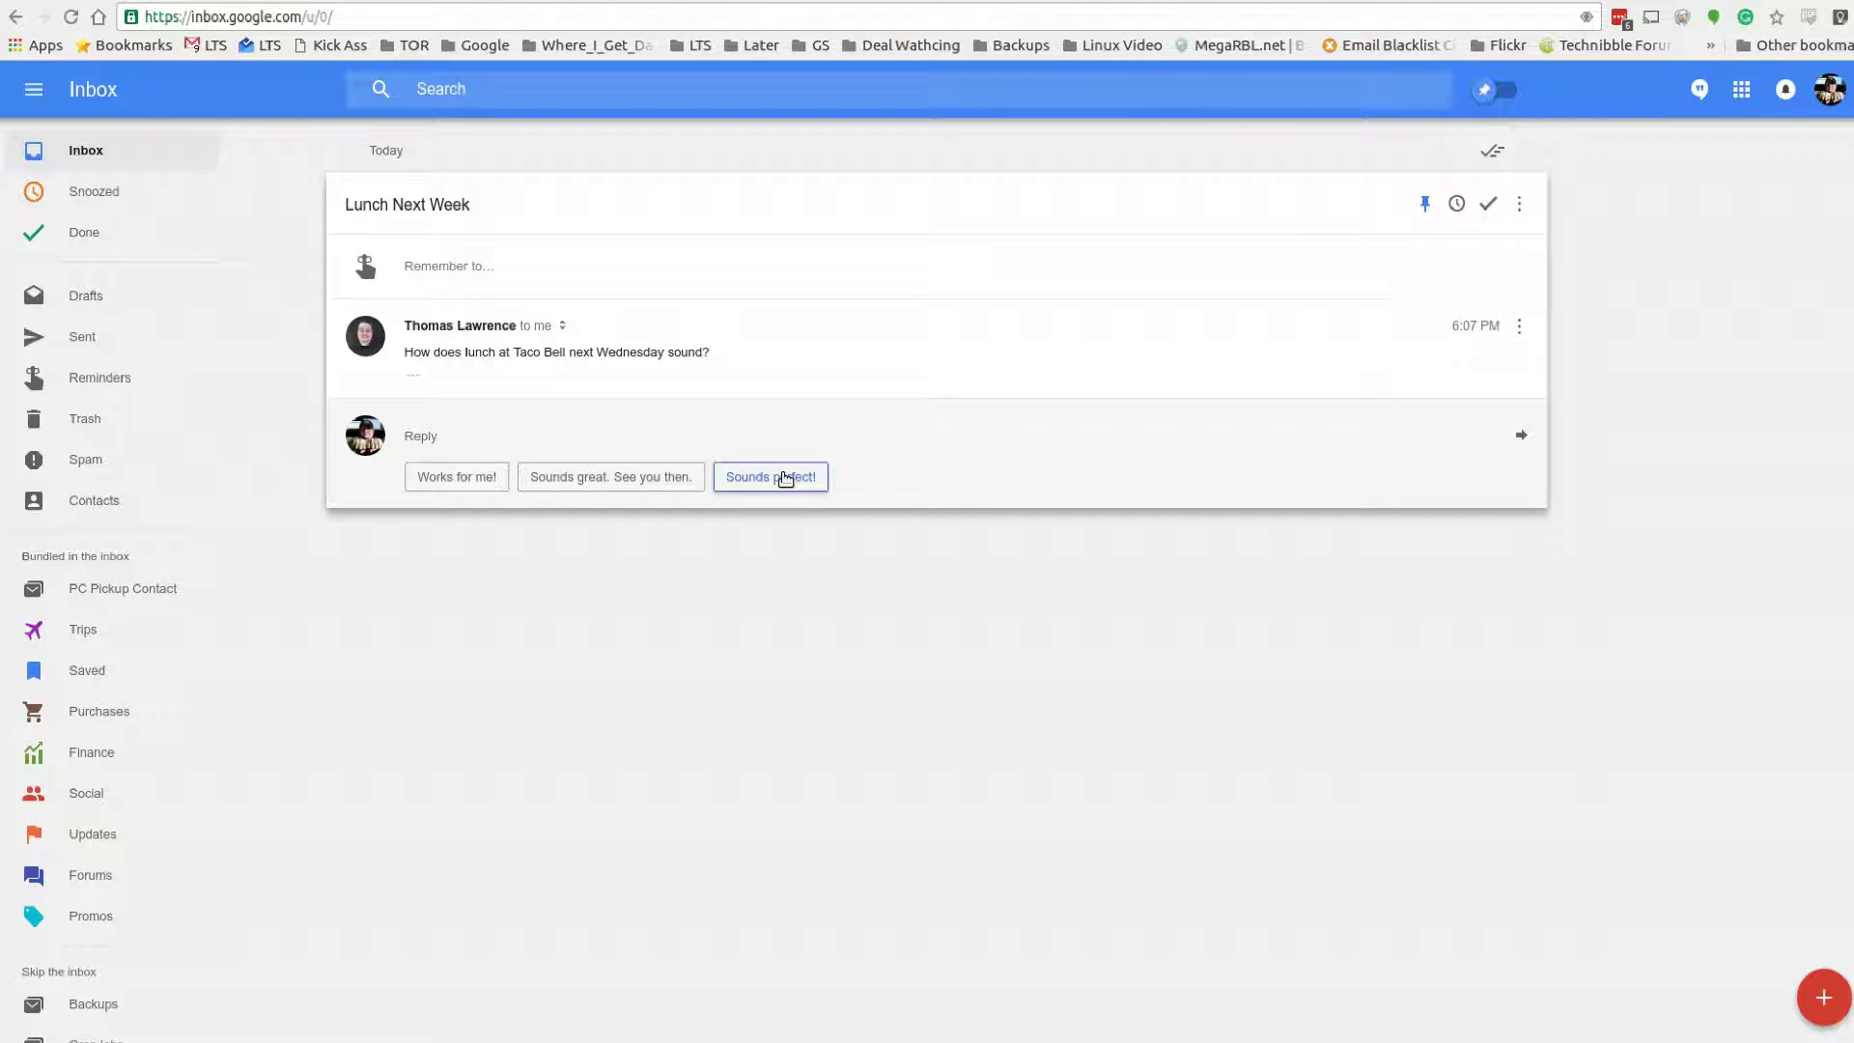
click(785, 477)
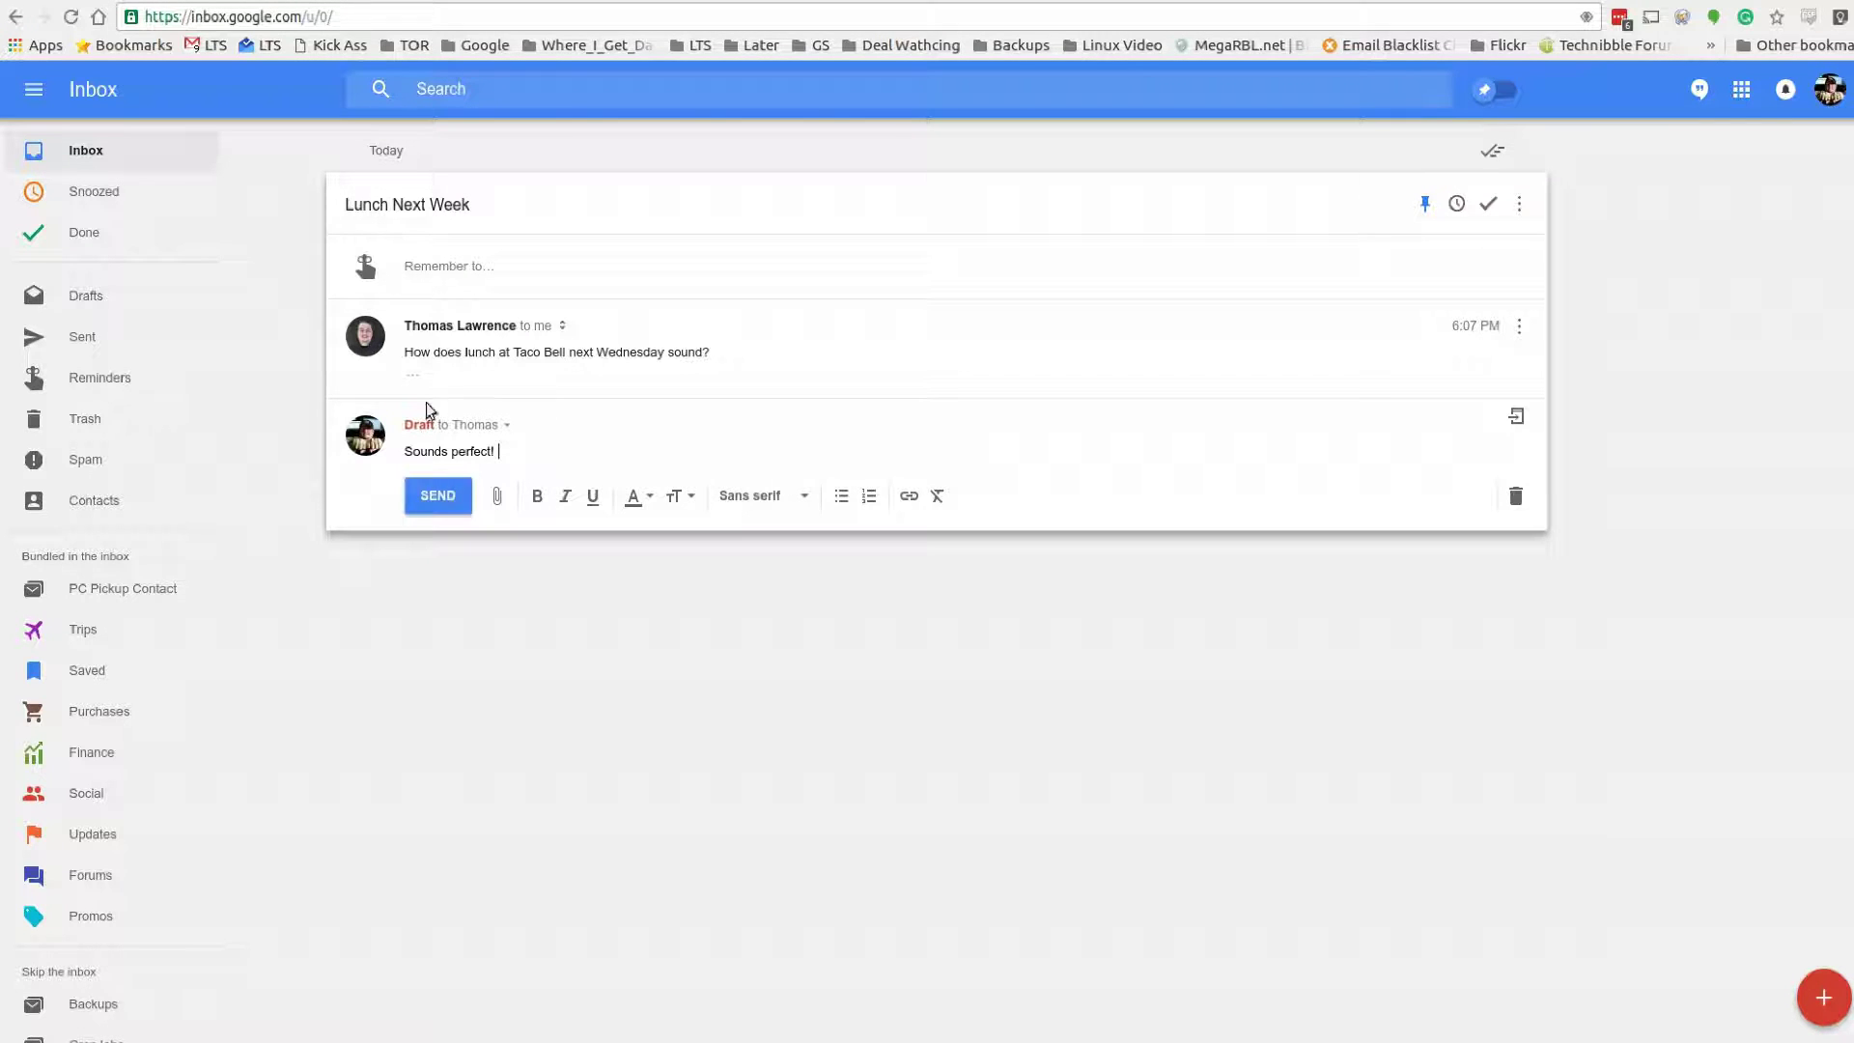
click(449, 498)
click(789, 680)
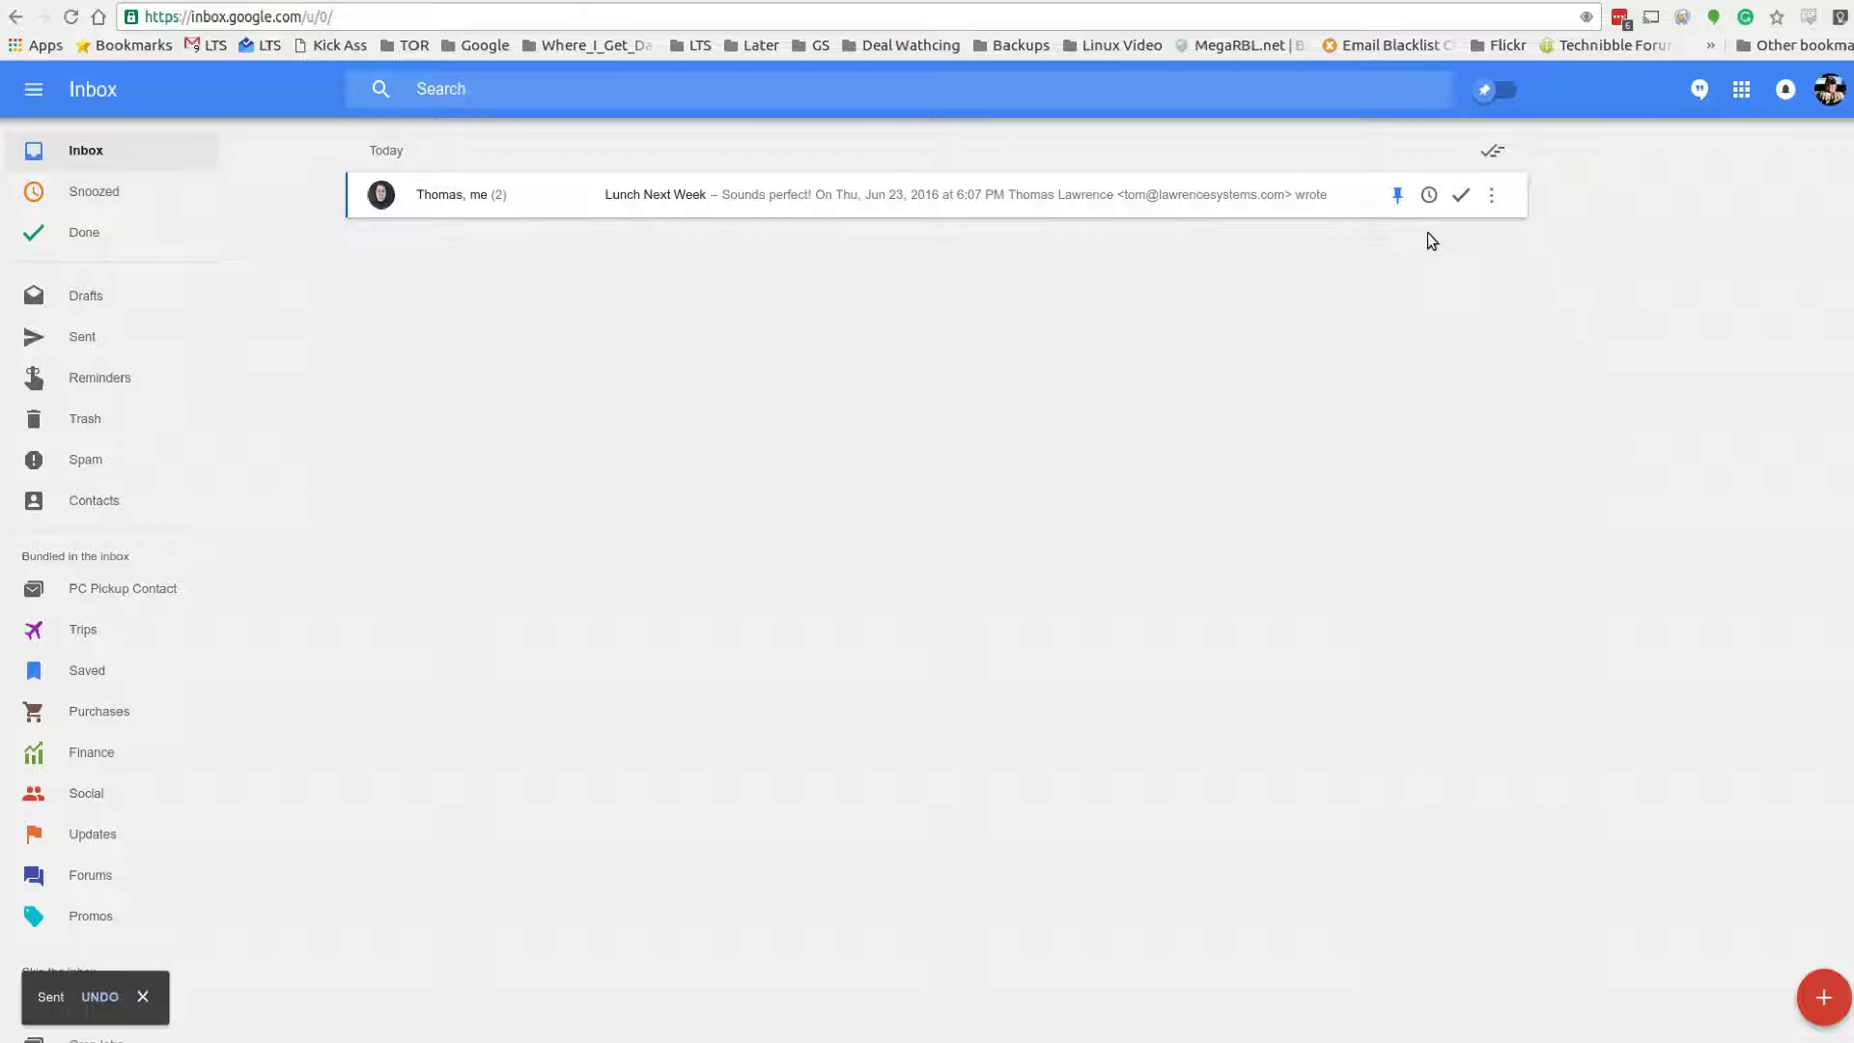
click(1465, 196)
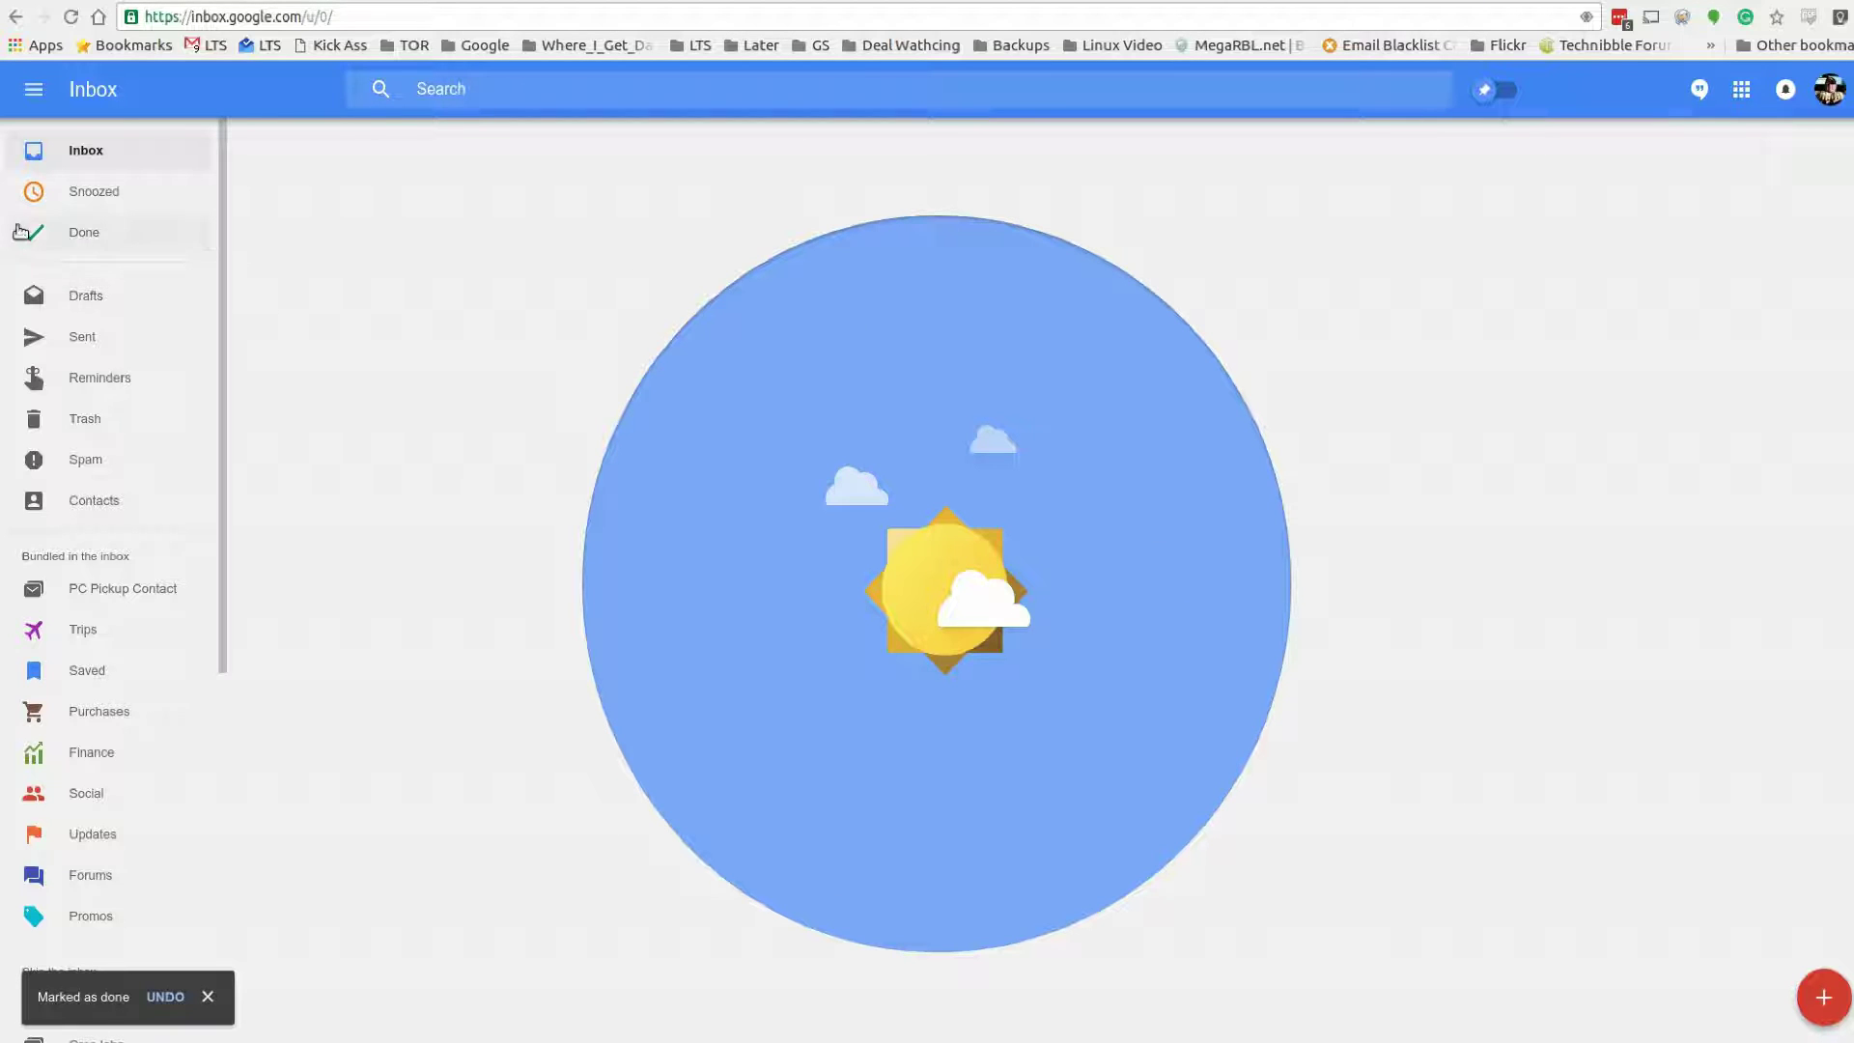
Step: Browse the Done and Snoozed lists, then snooze TPS Reports until tomorrow
click(87, 232)
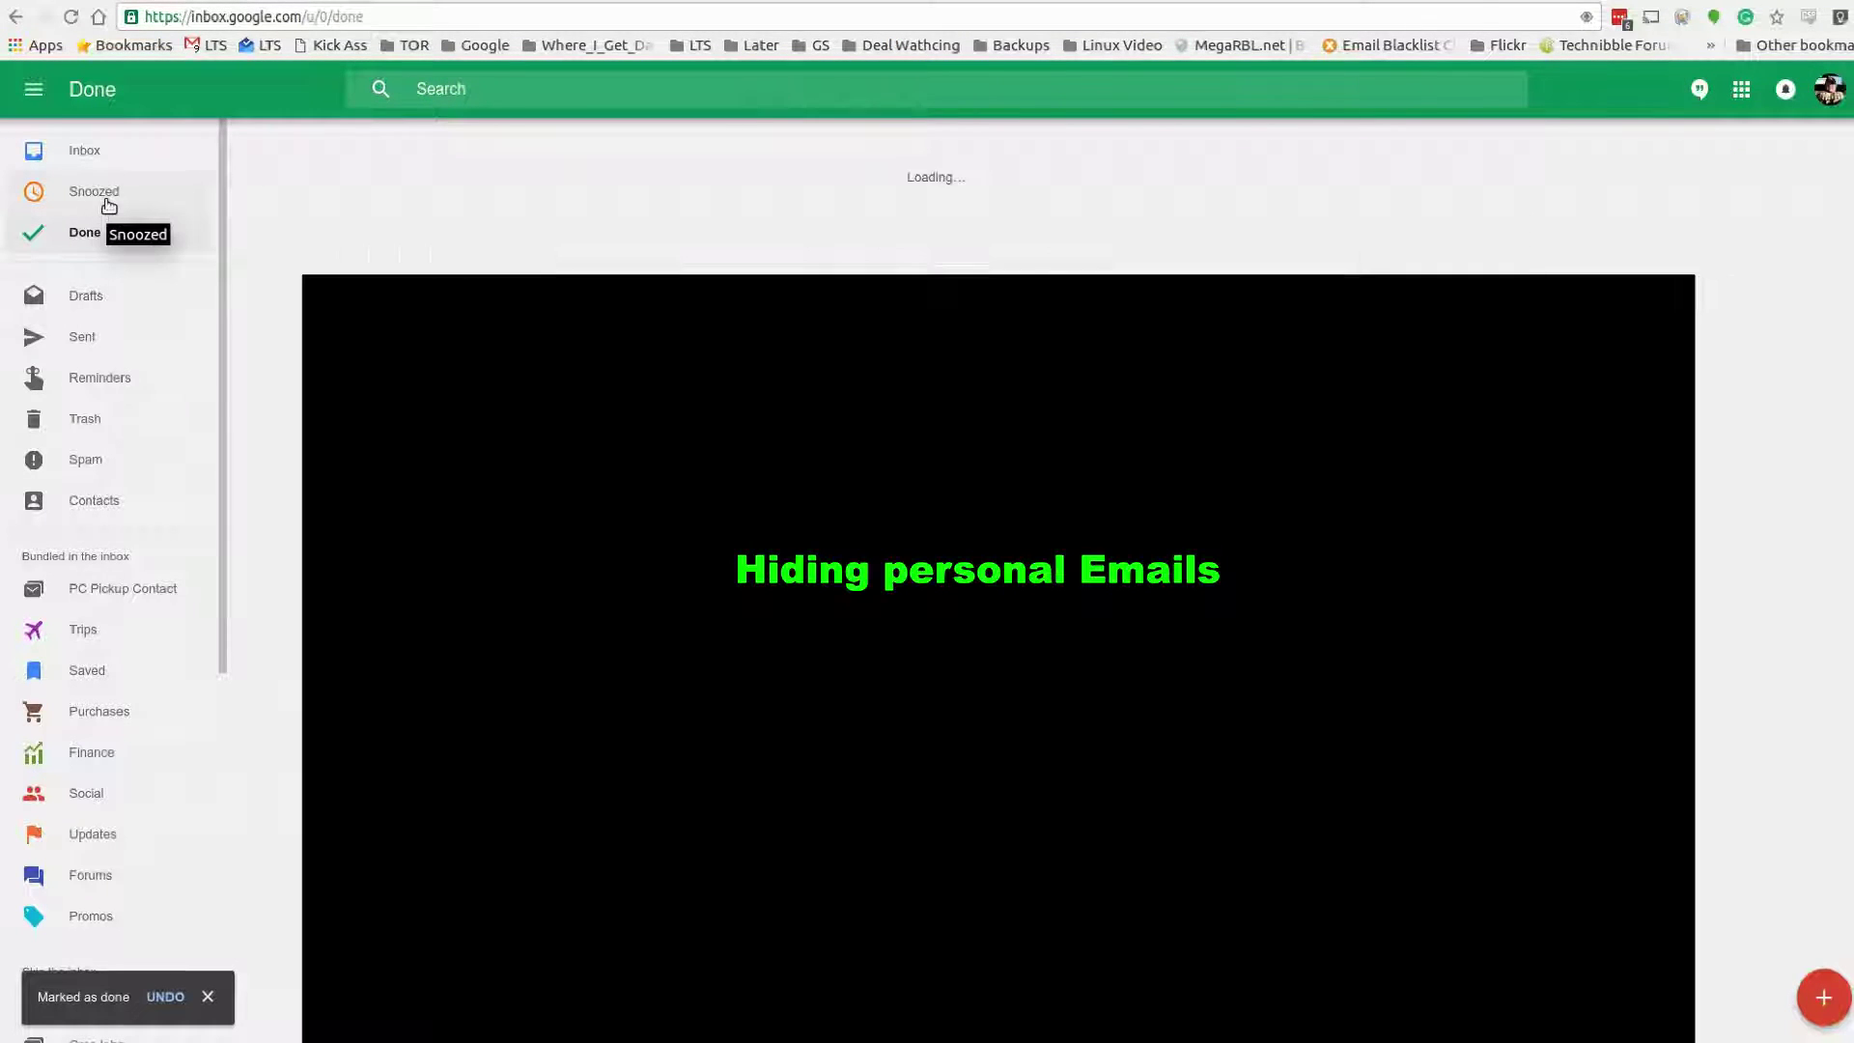
click(109, 198)
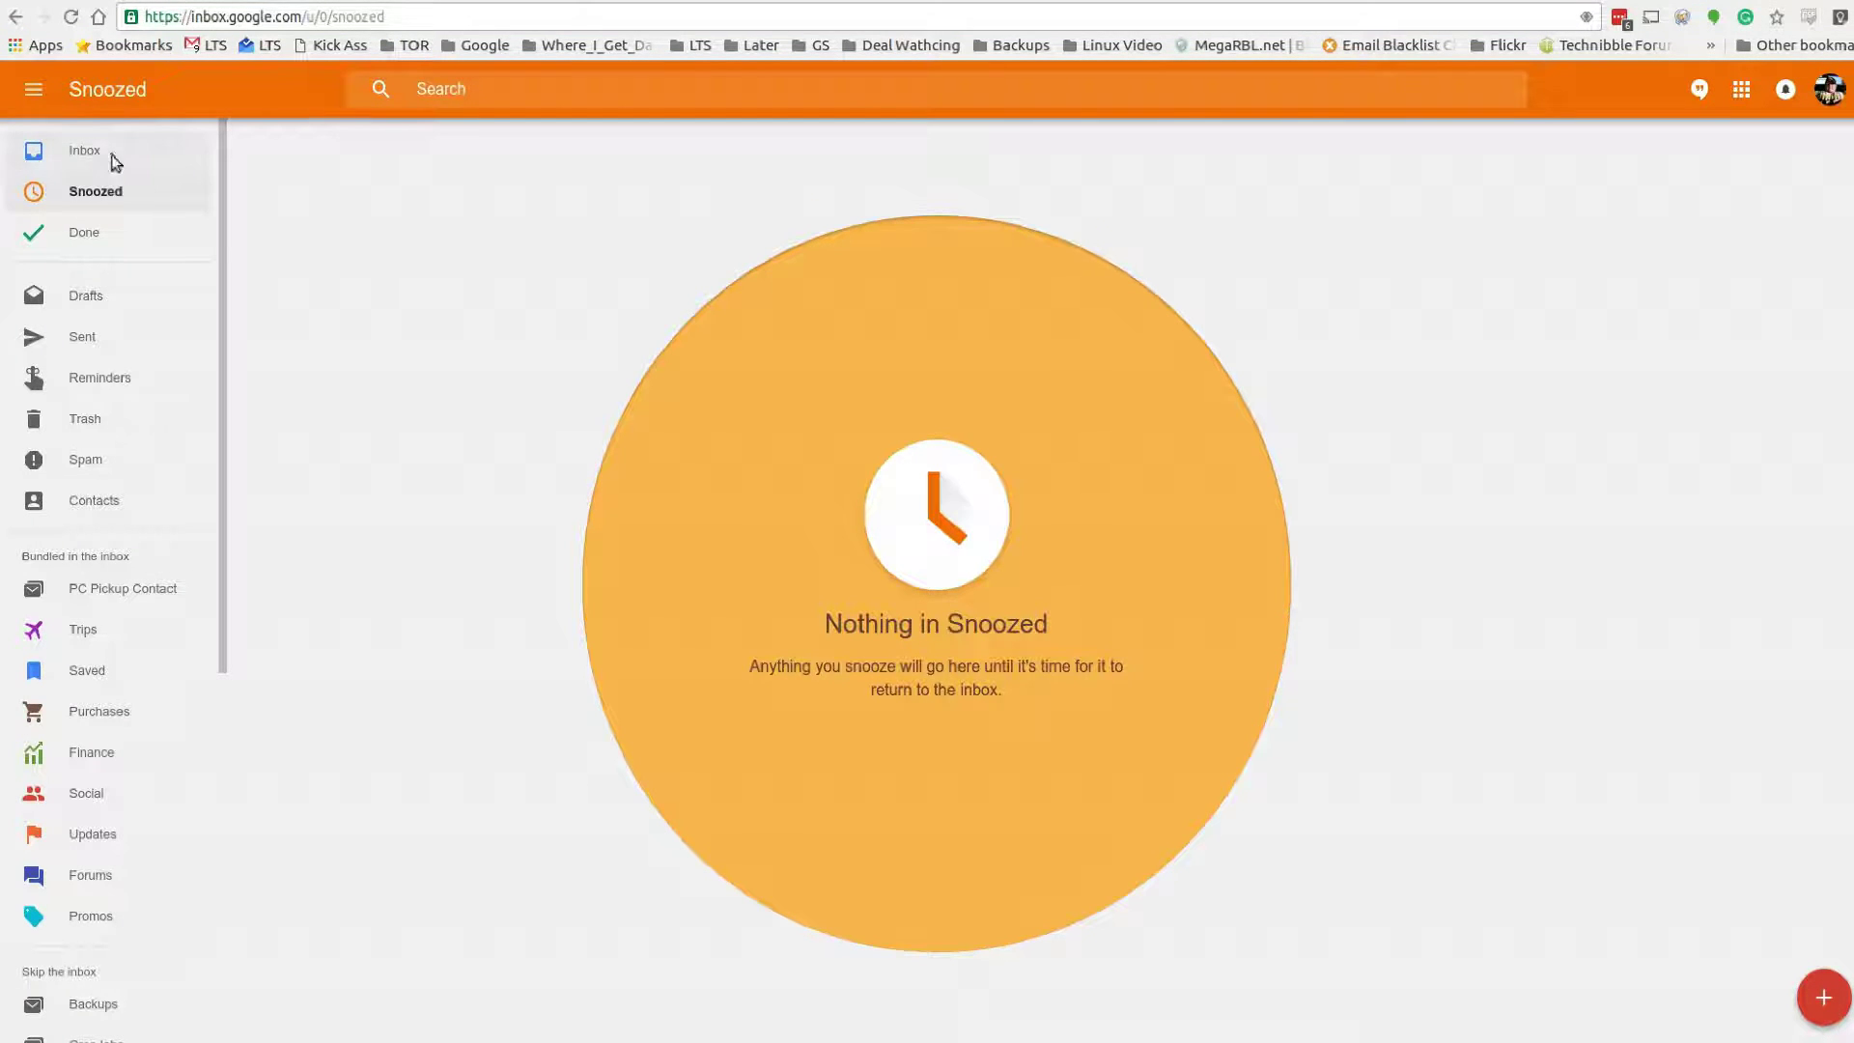
click(112, 157)
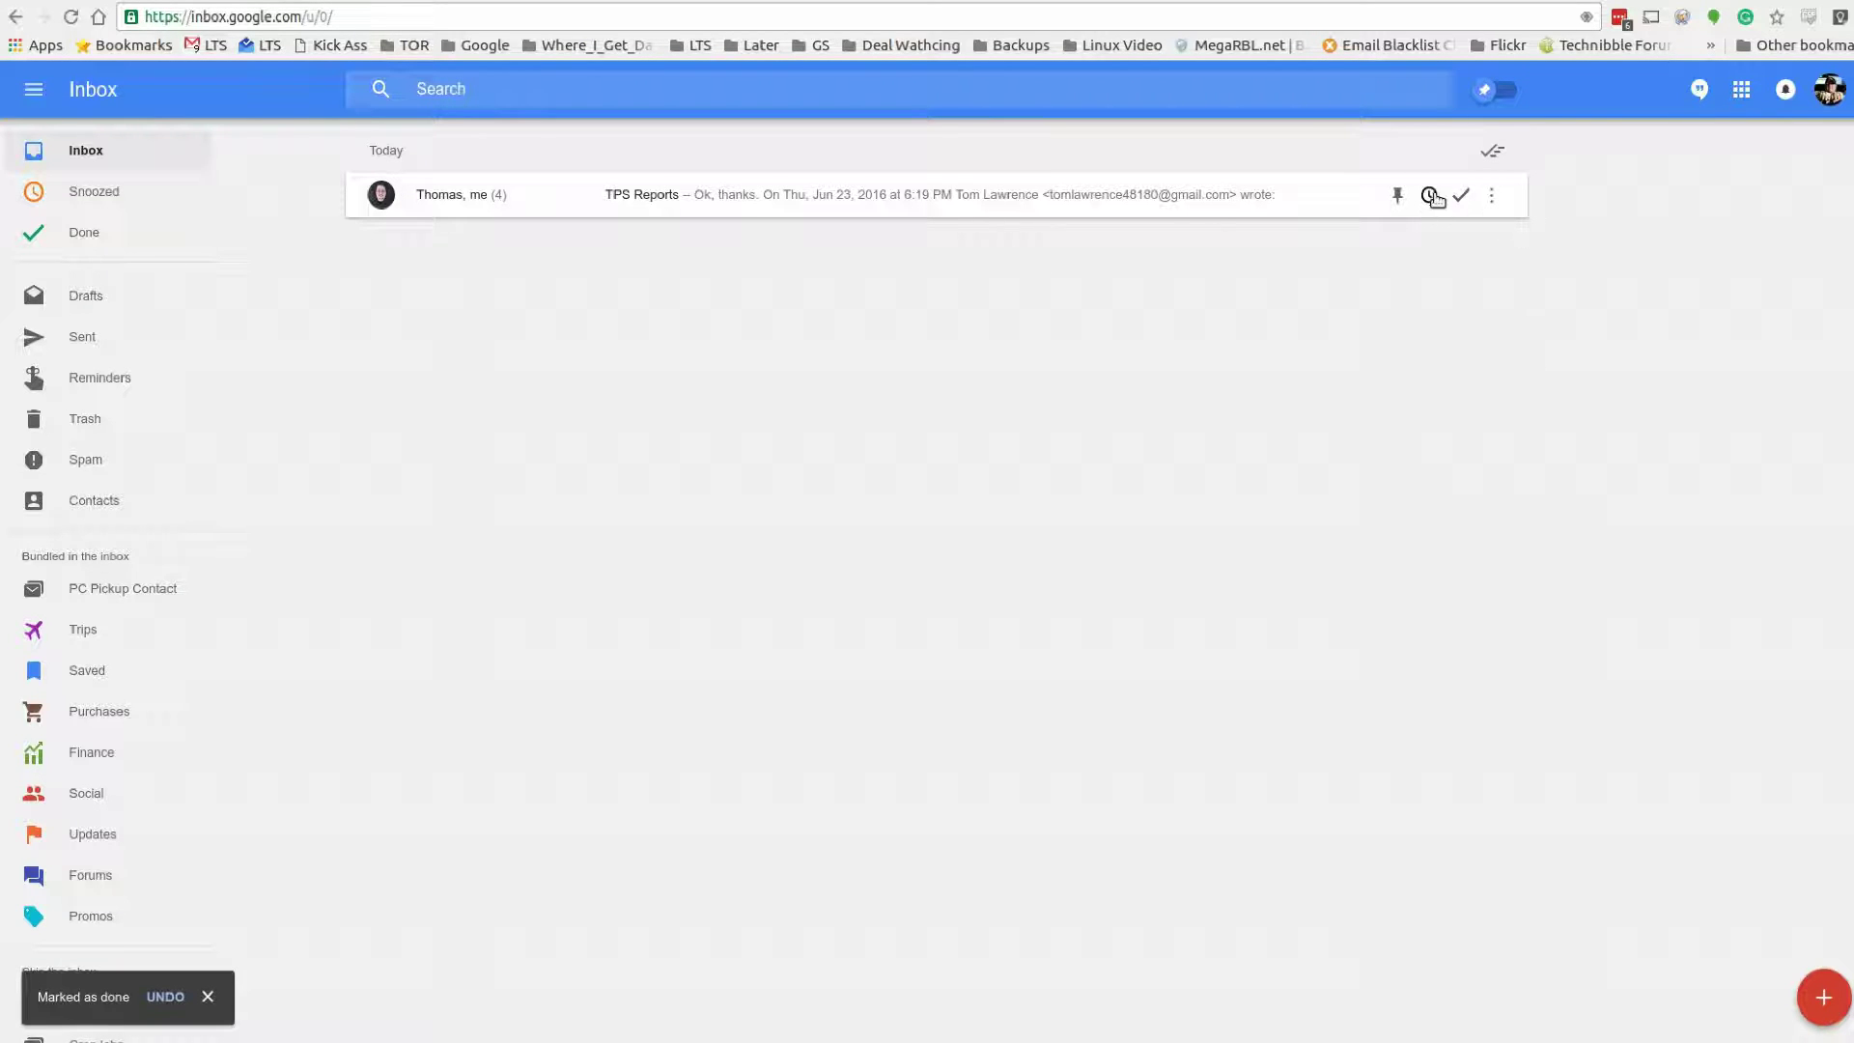
click(1429, 194)
click(1397, 297)
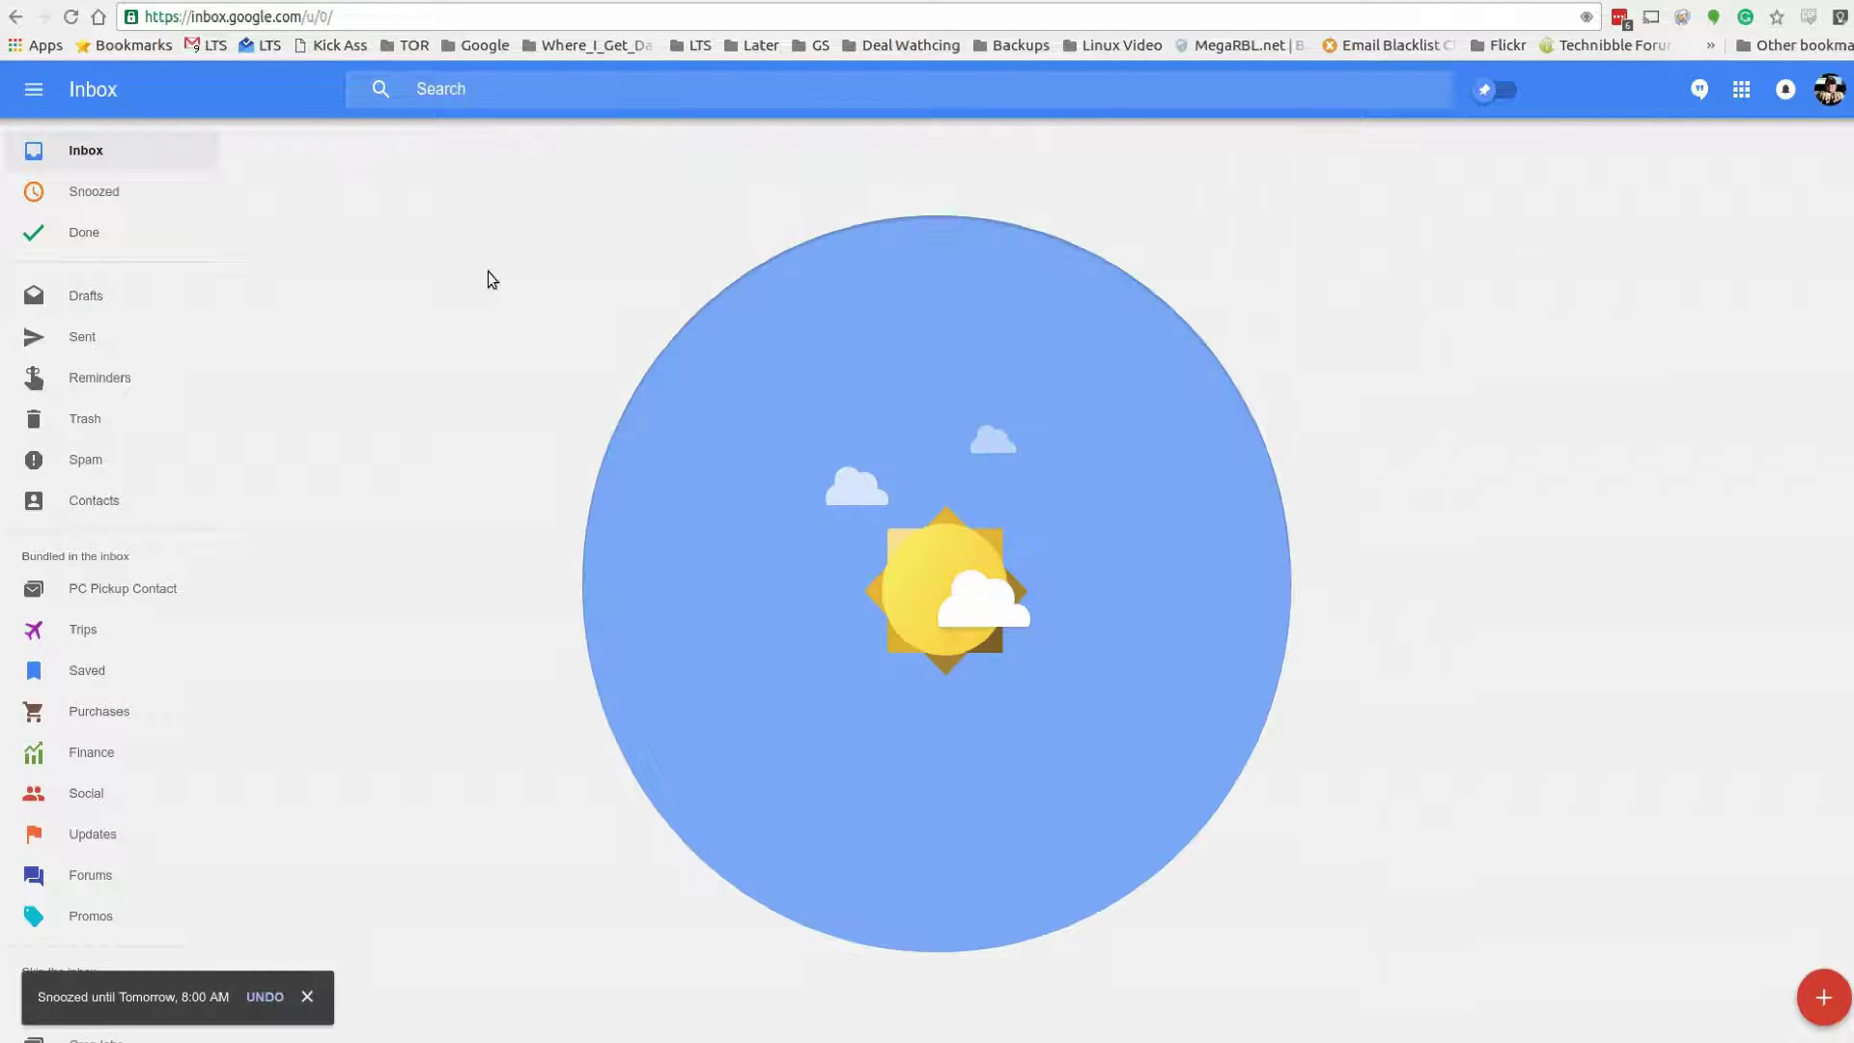
click(142, 191)
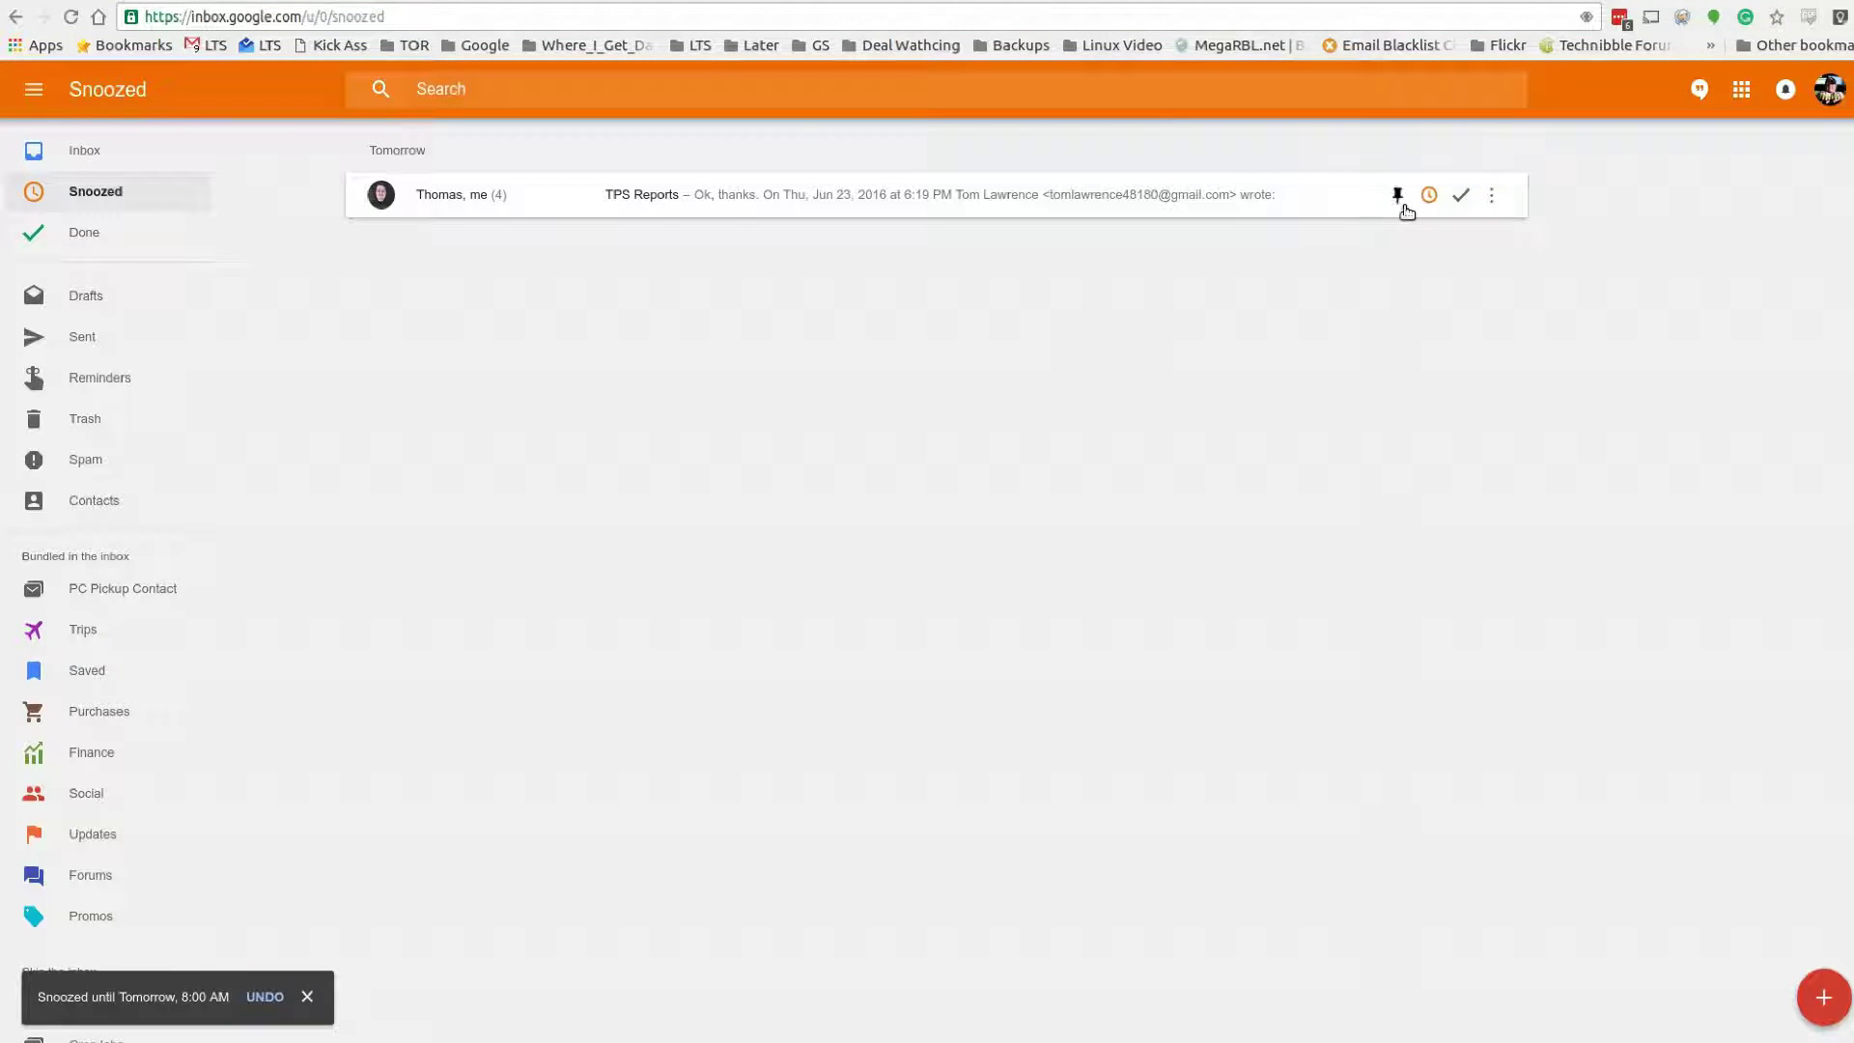
Step: Change the TPS Reports snooze to a custom time: June 23 at 6:36 PM
click(1431, 196)
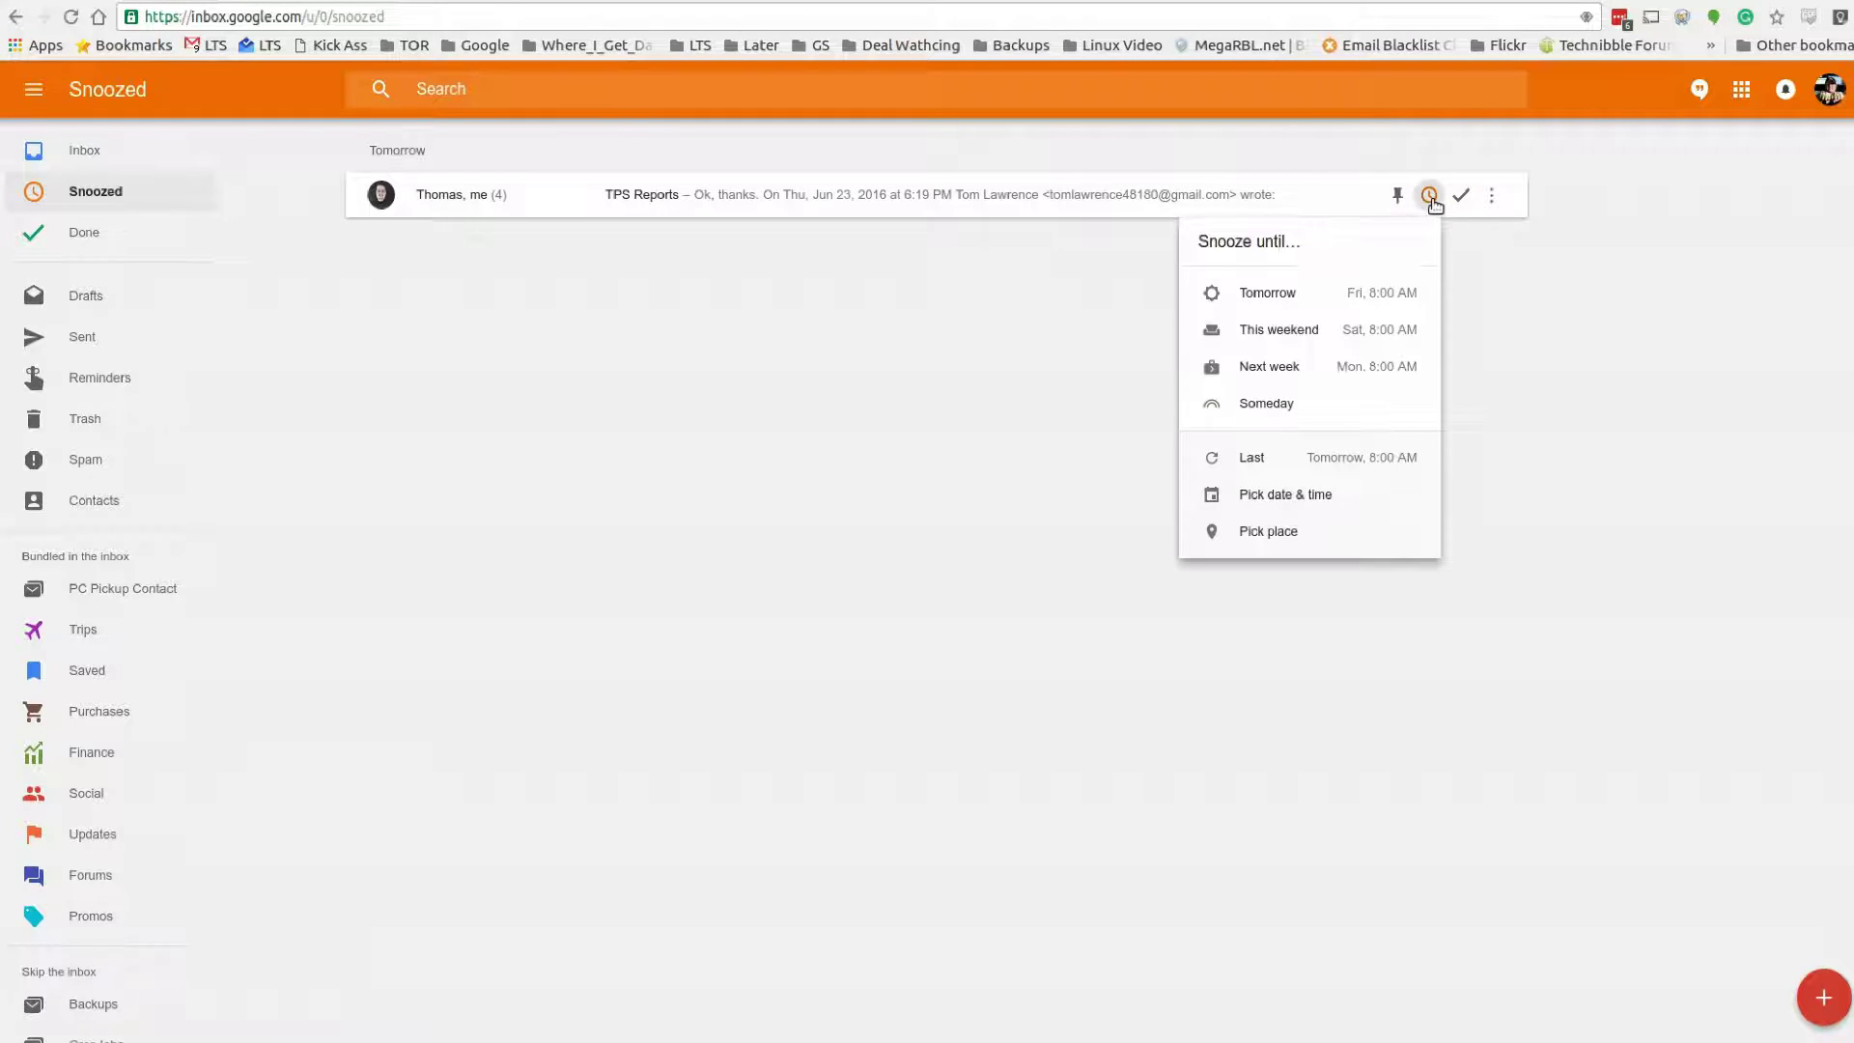
click(1309, 494)
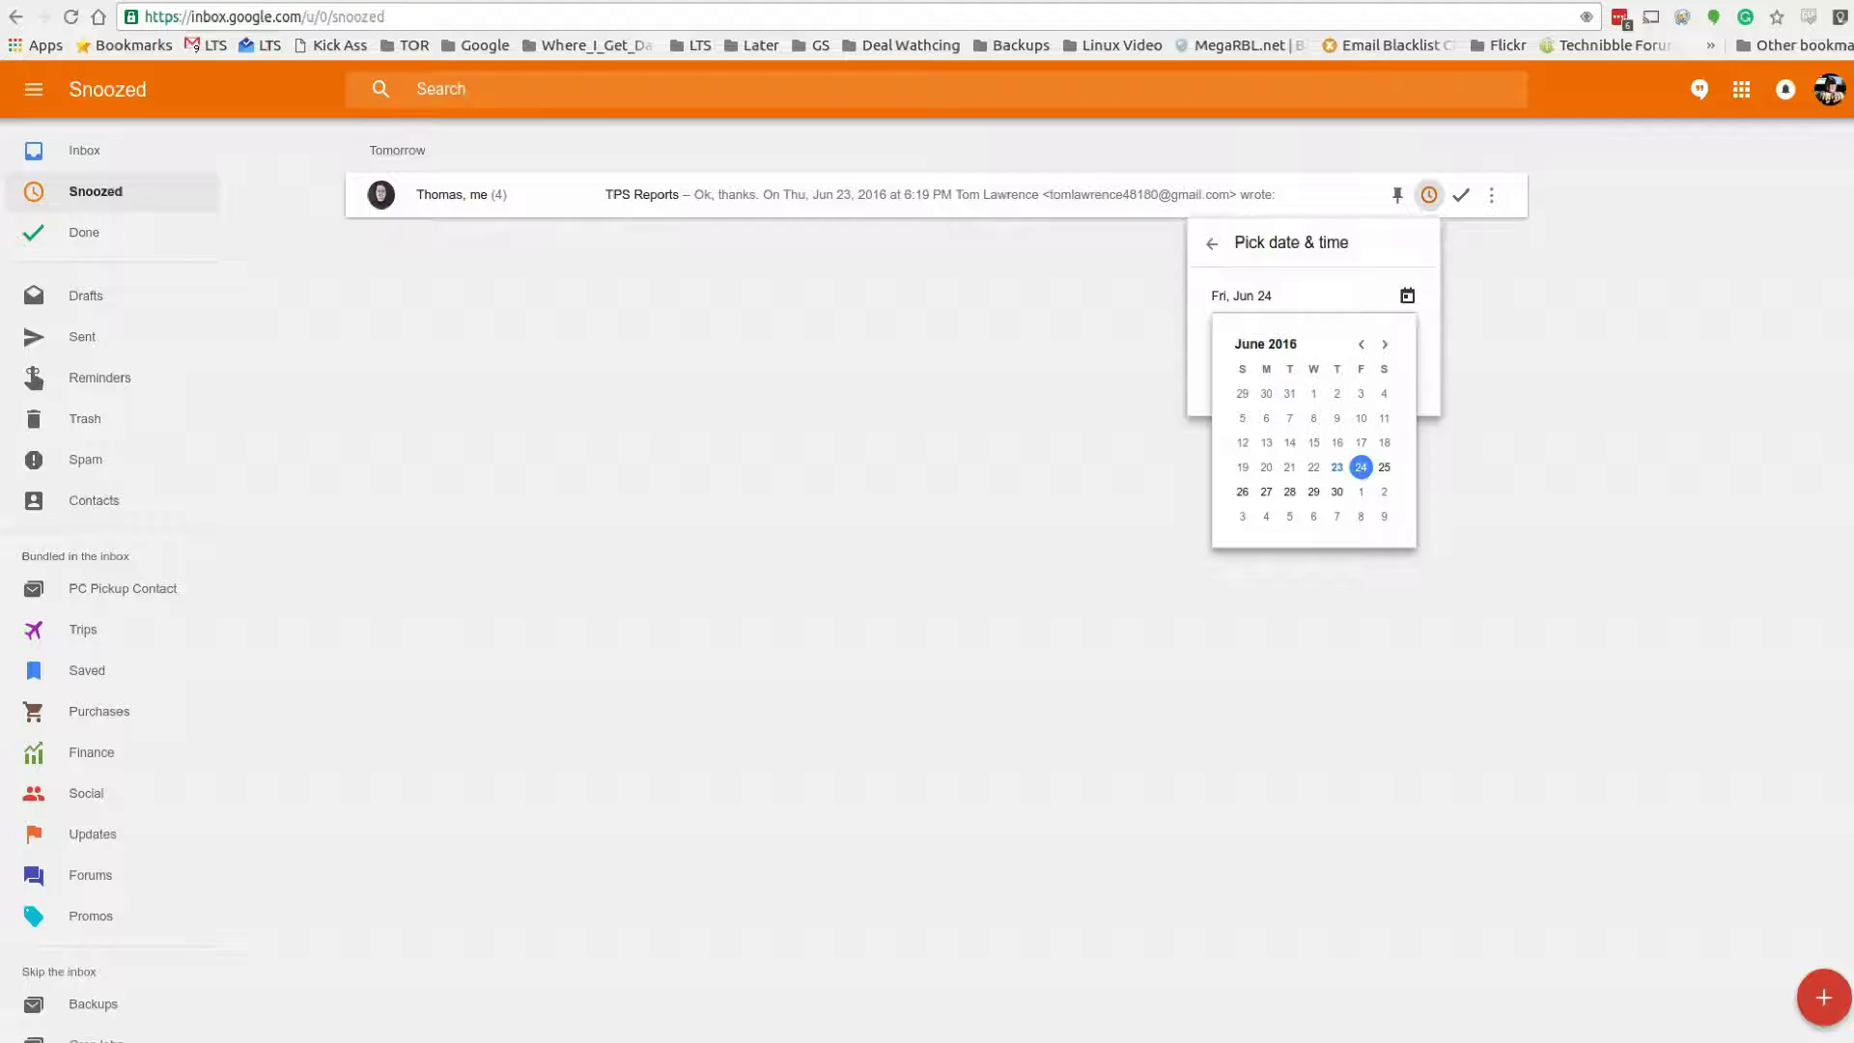
click(1337, 466)
click(1232, 338)
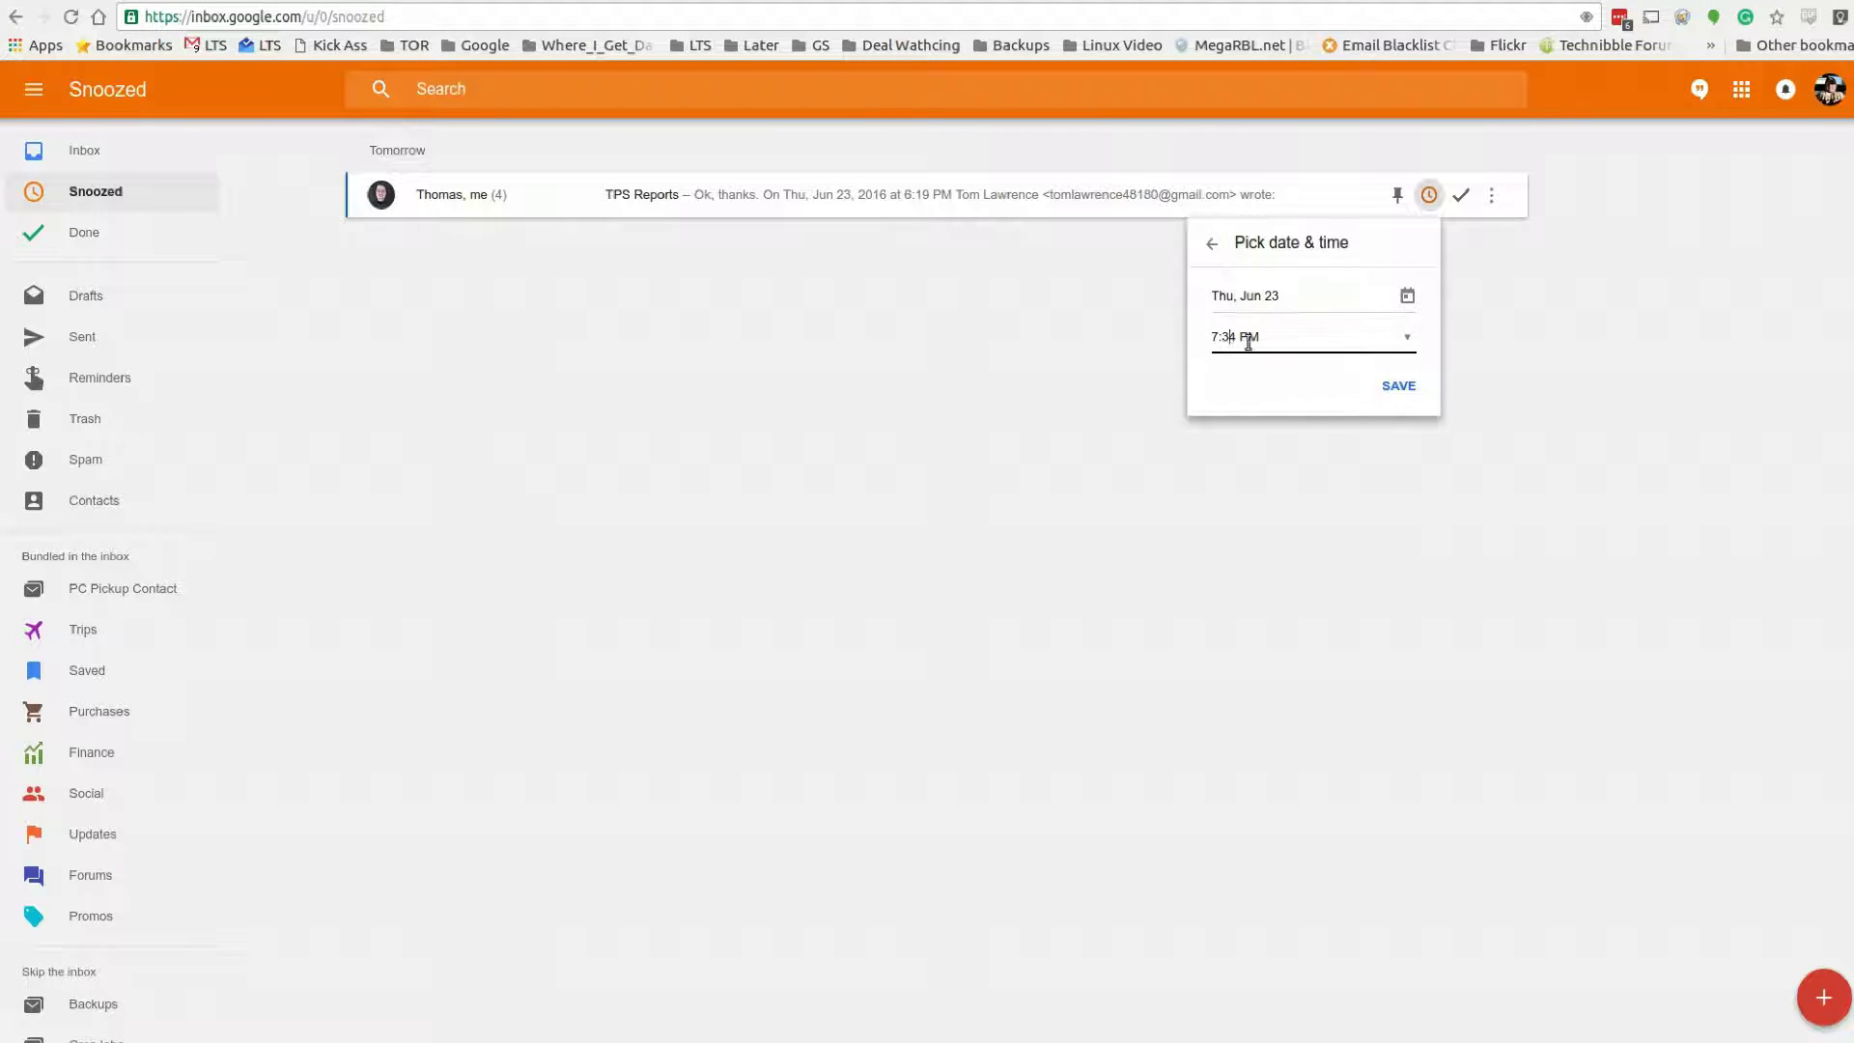
key(shift+Left)
text(6)
key(Right)
key(Right)
key(shift+Right)
text(5)
key(shift+Left)
text(6)
click(1398, 388)
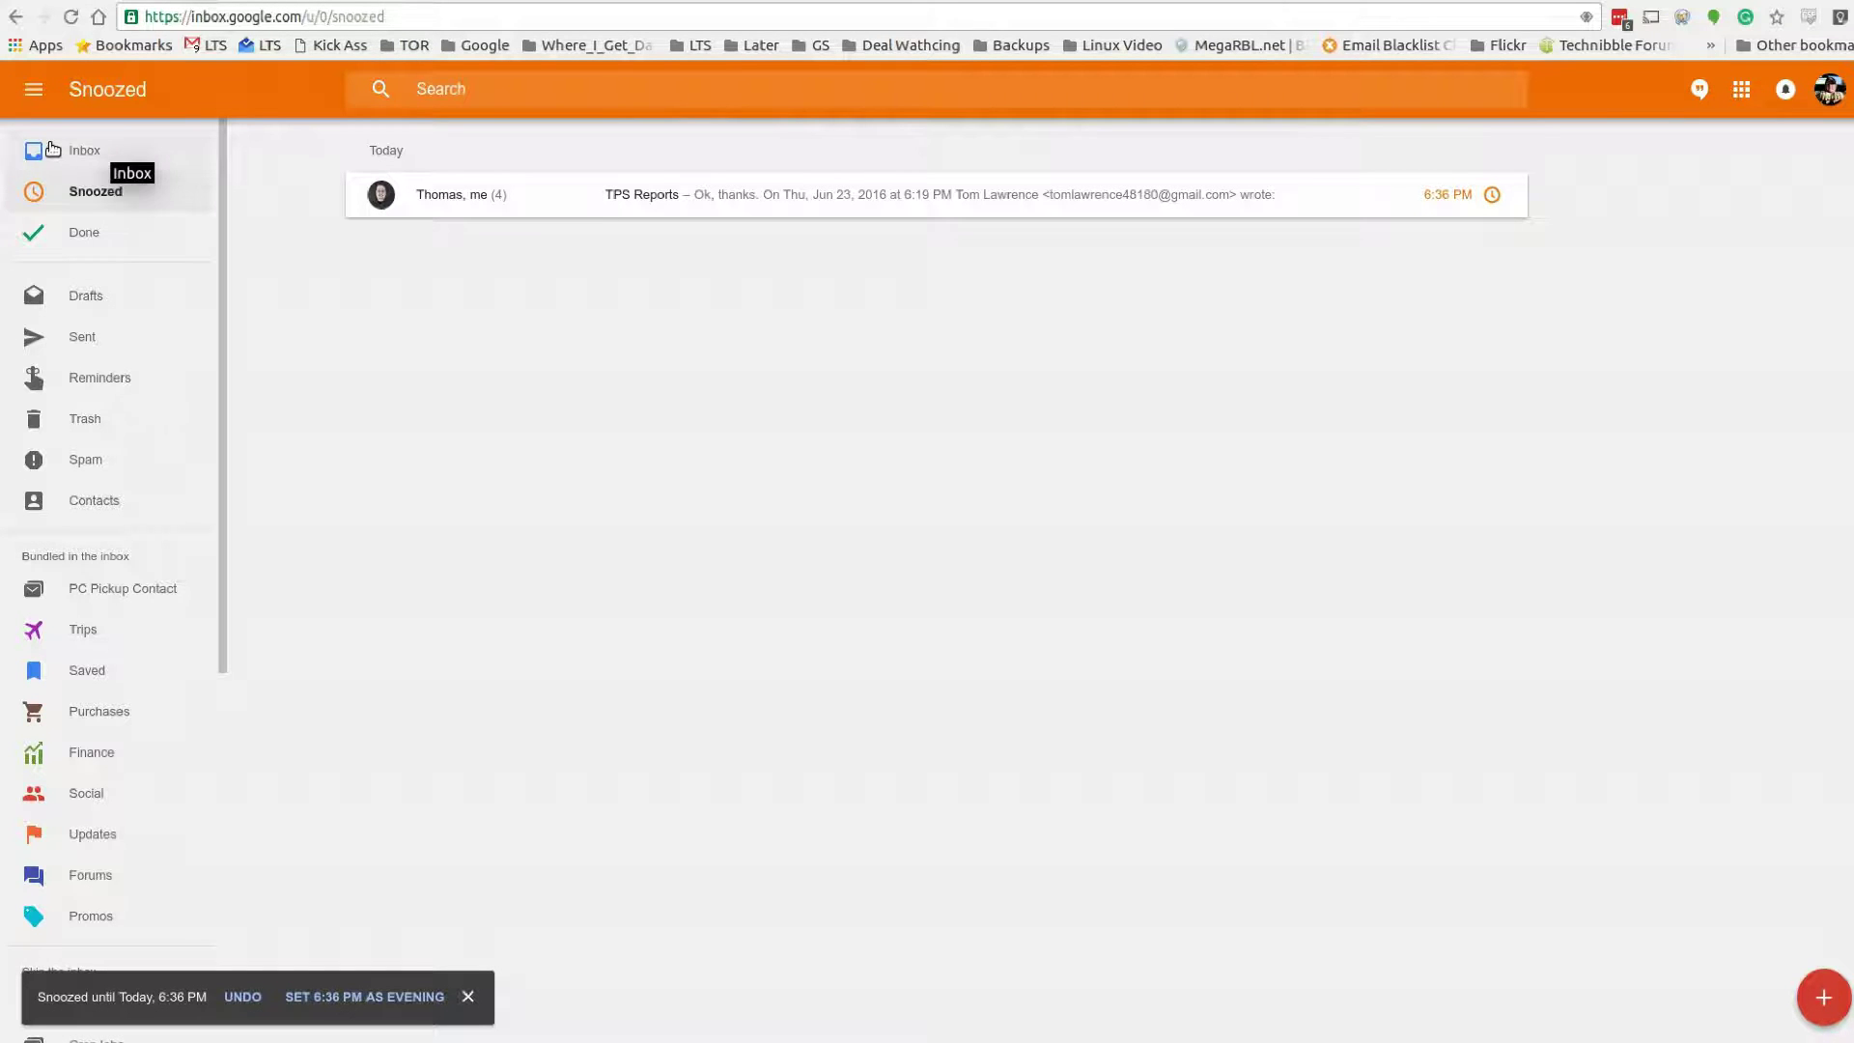
Step: Unpin the returned TPS Reports thread, mark it done, then undo with Z to keep it
click(87, 153)
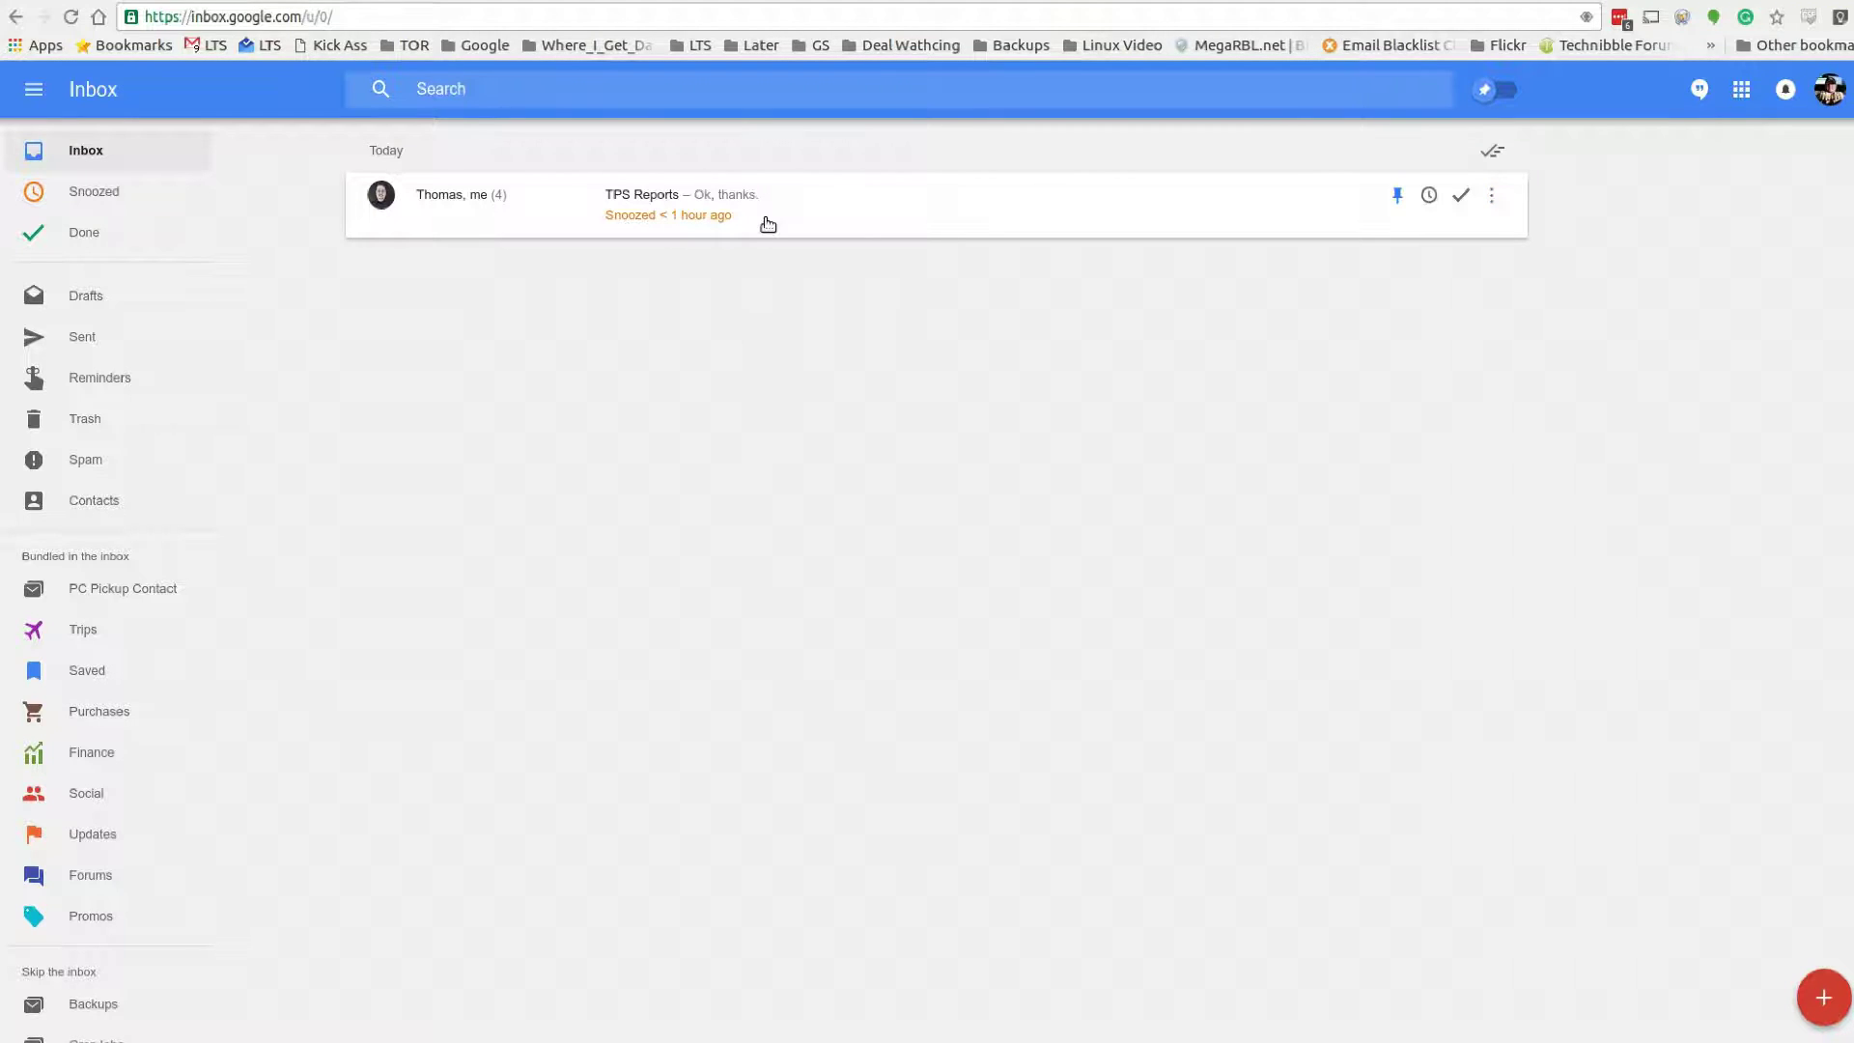
click(736, 222)
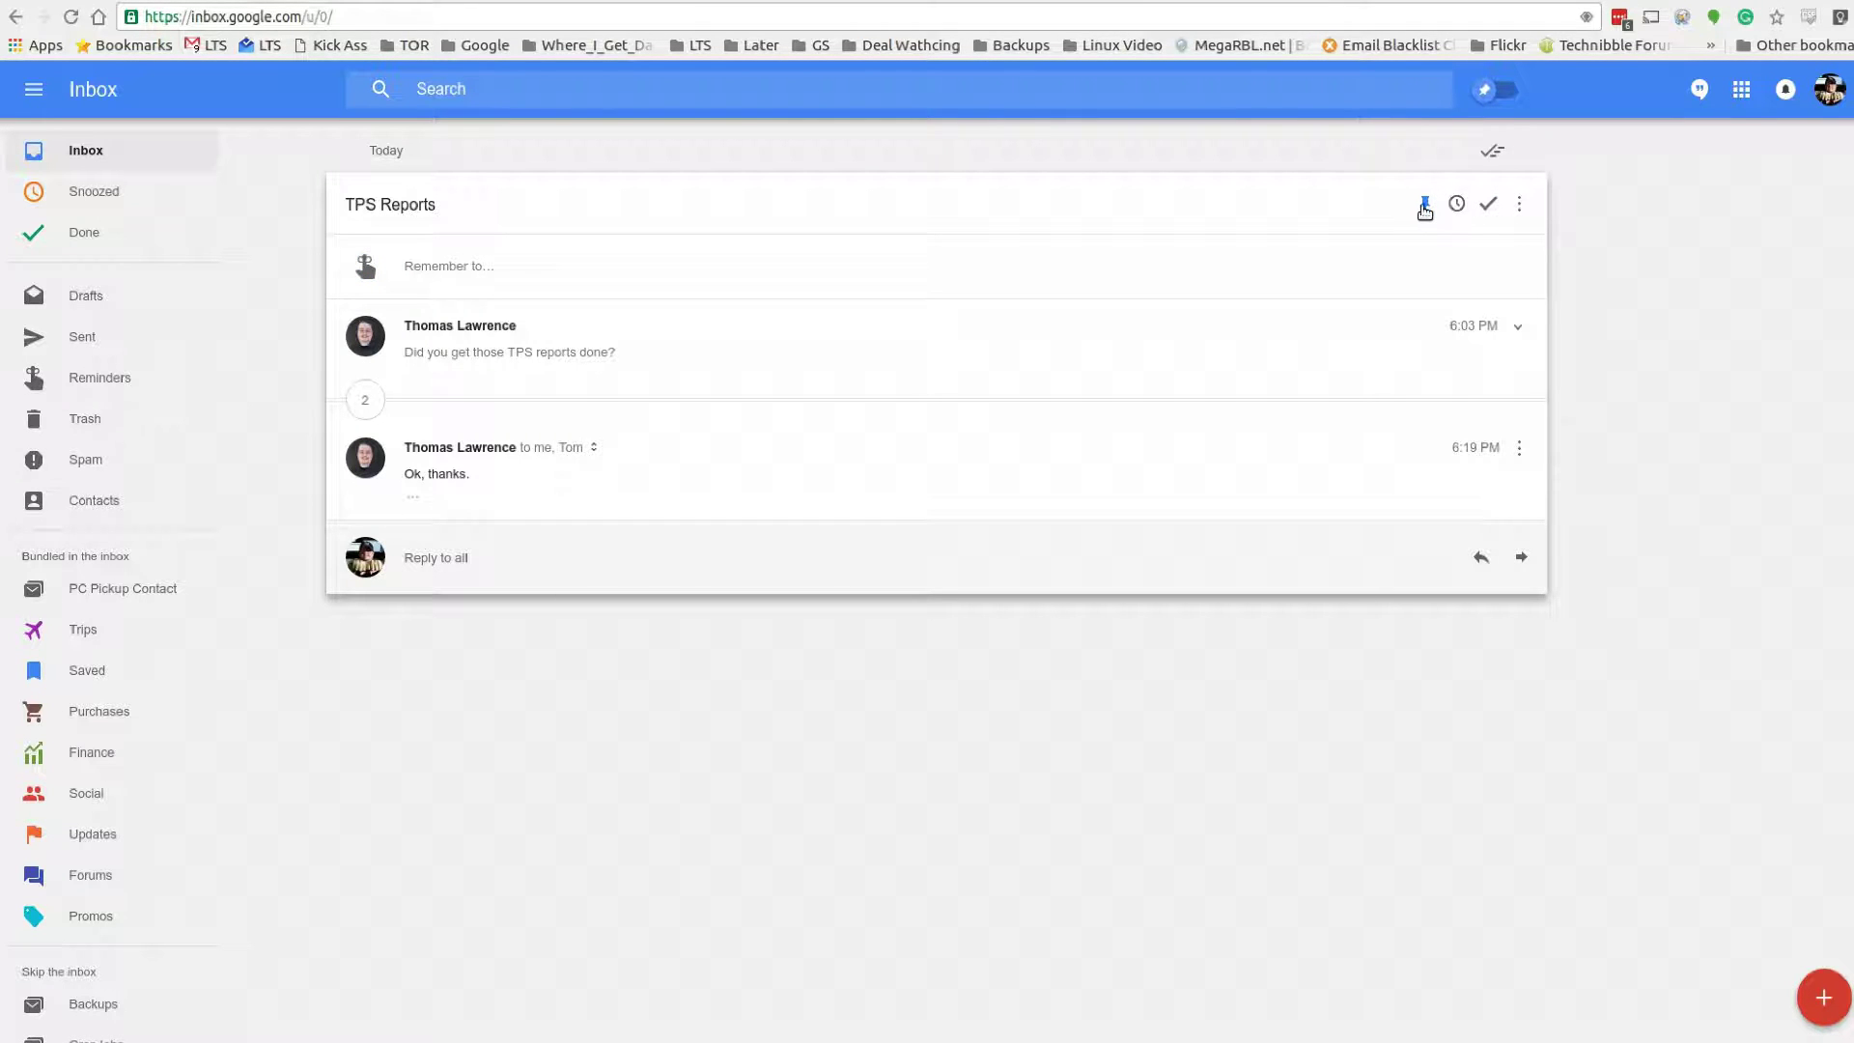
click(1424, 203)
click(1500, 201)
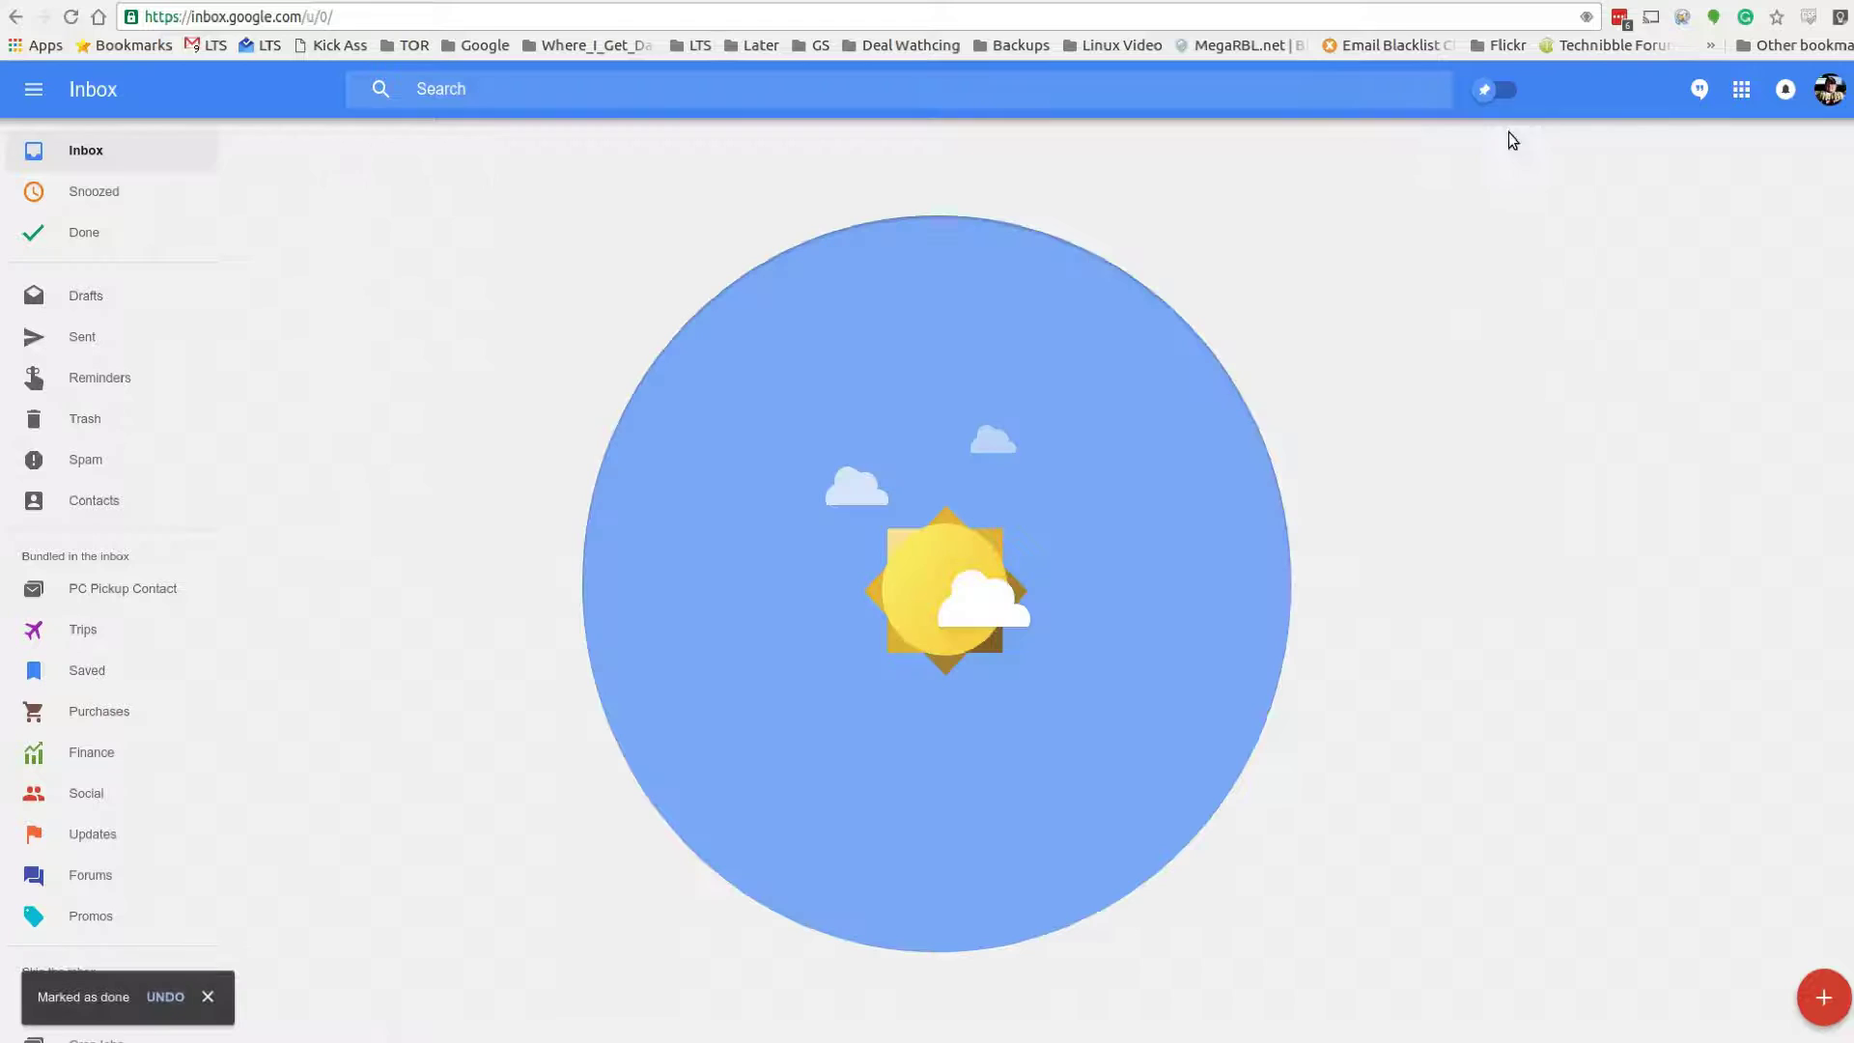
key(z)
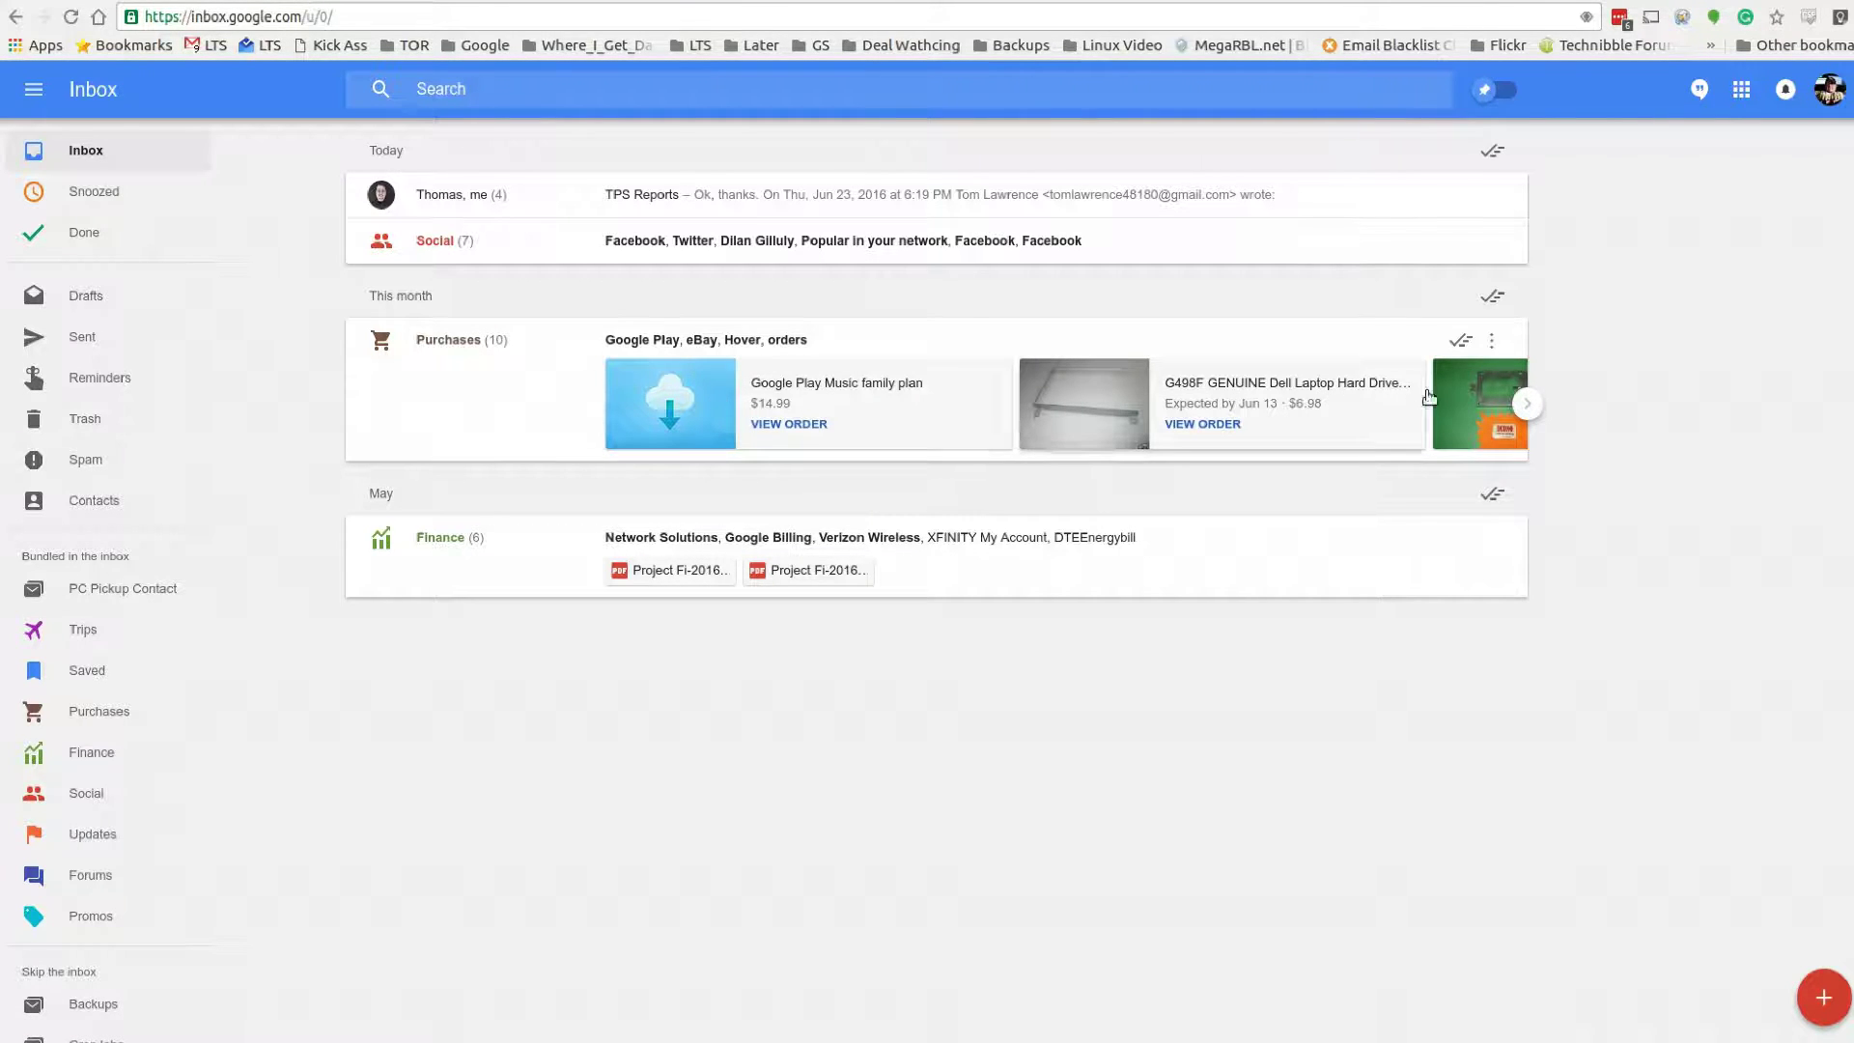
Step: Scroll the Purchases carousel and open the eBay order for the G498F hard drive caddy
click(1525, 407)
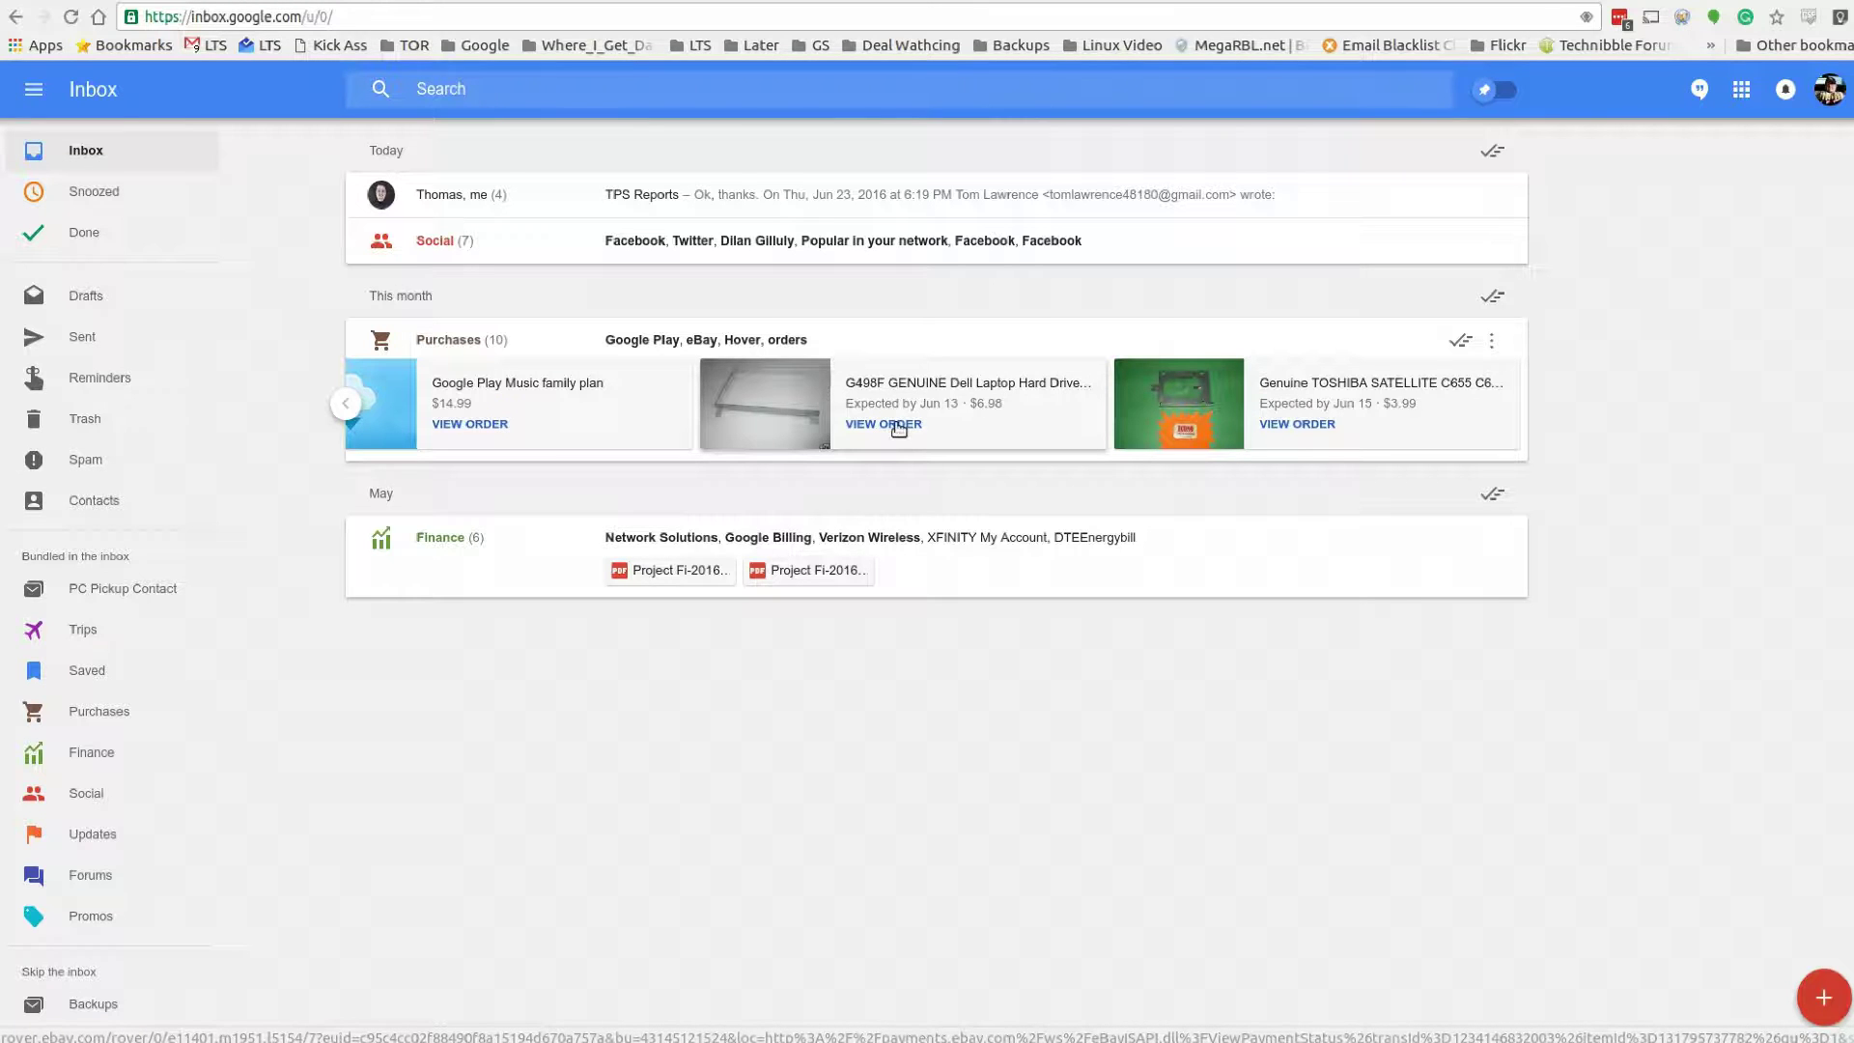
click(898, 425)
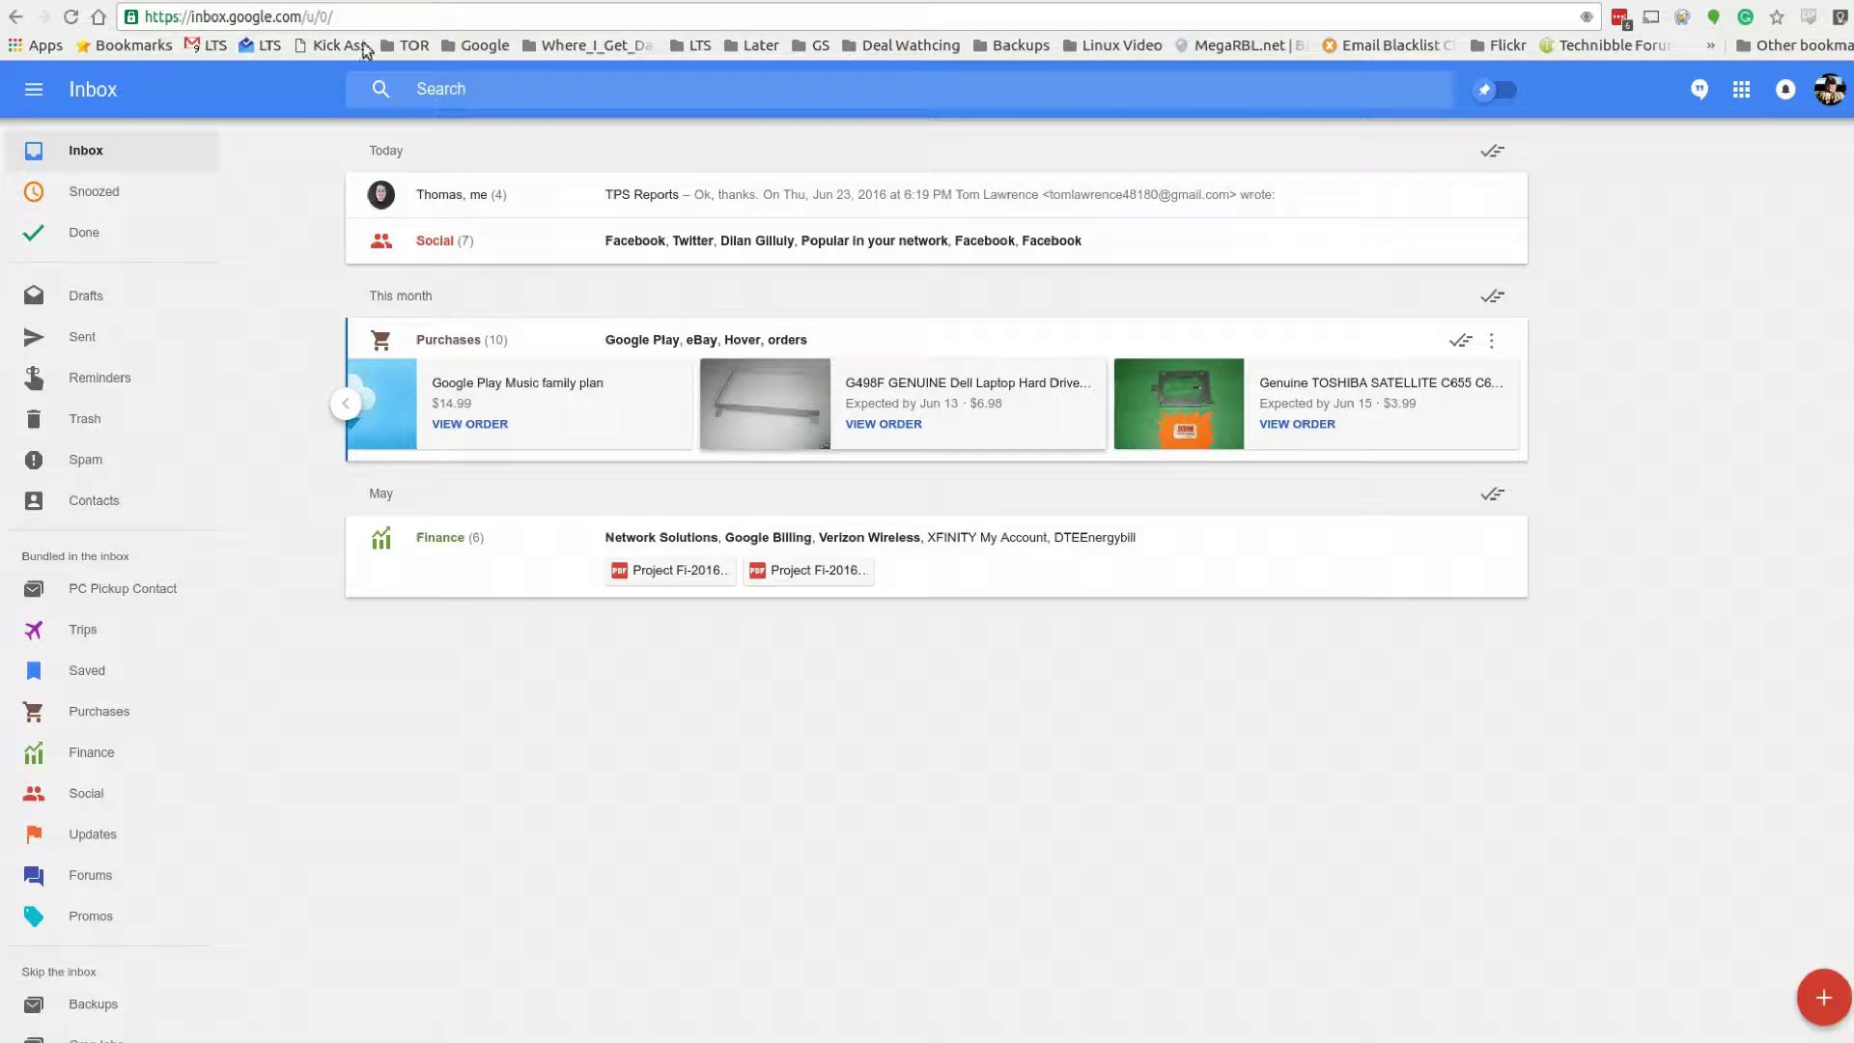
Step: Switch from the eBay order page back to the Google Inbox tab
click(367, 2)
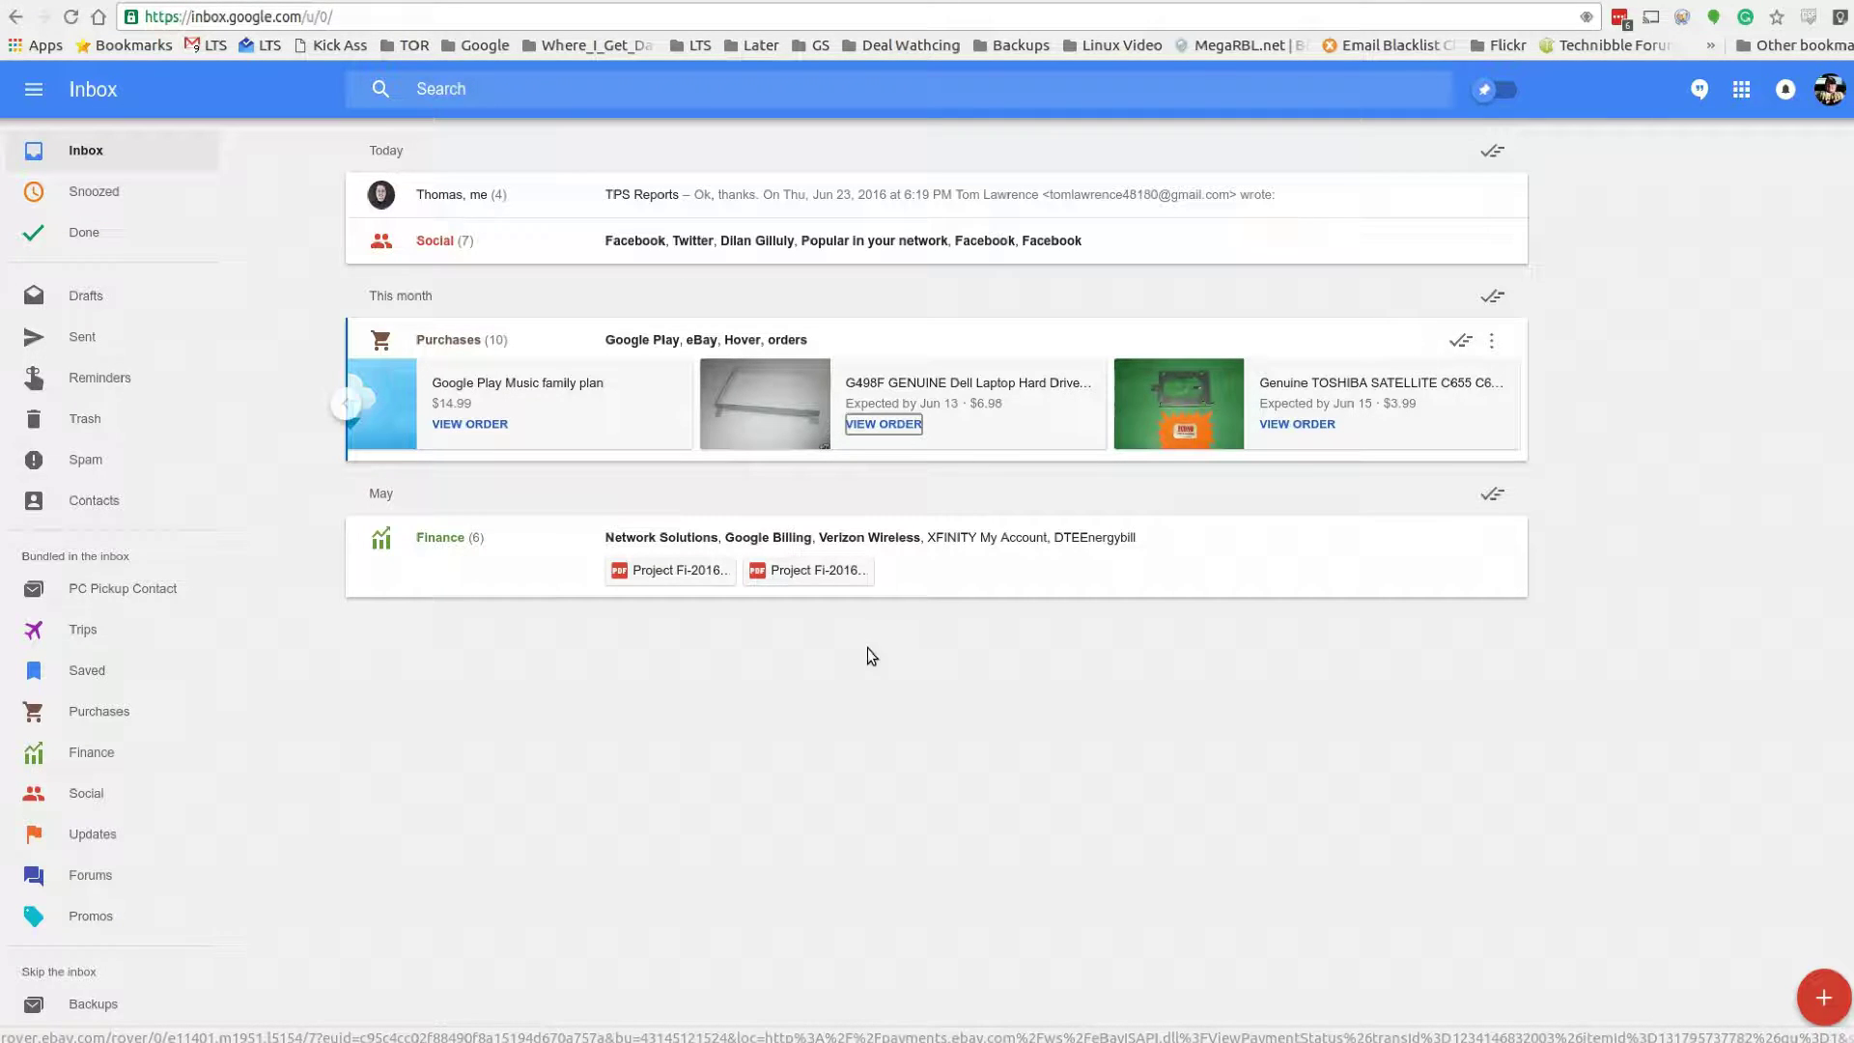
Step: Expand the Purchases bundle and mark all its emails done
click(805, 340)
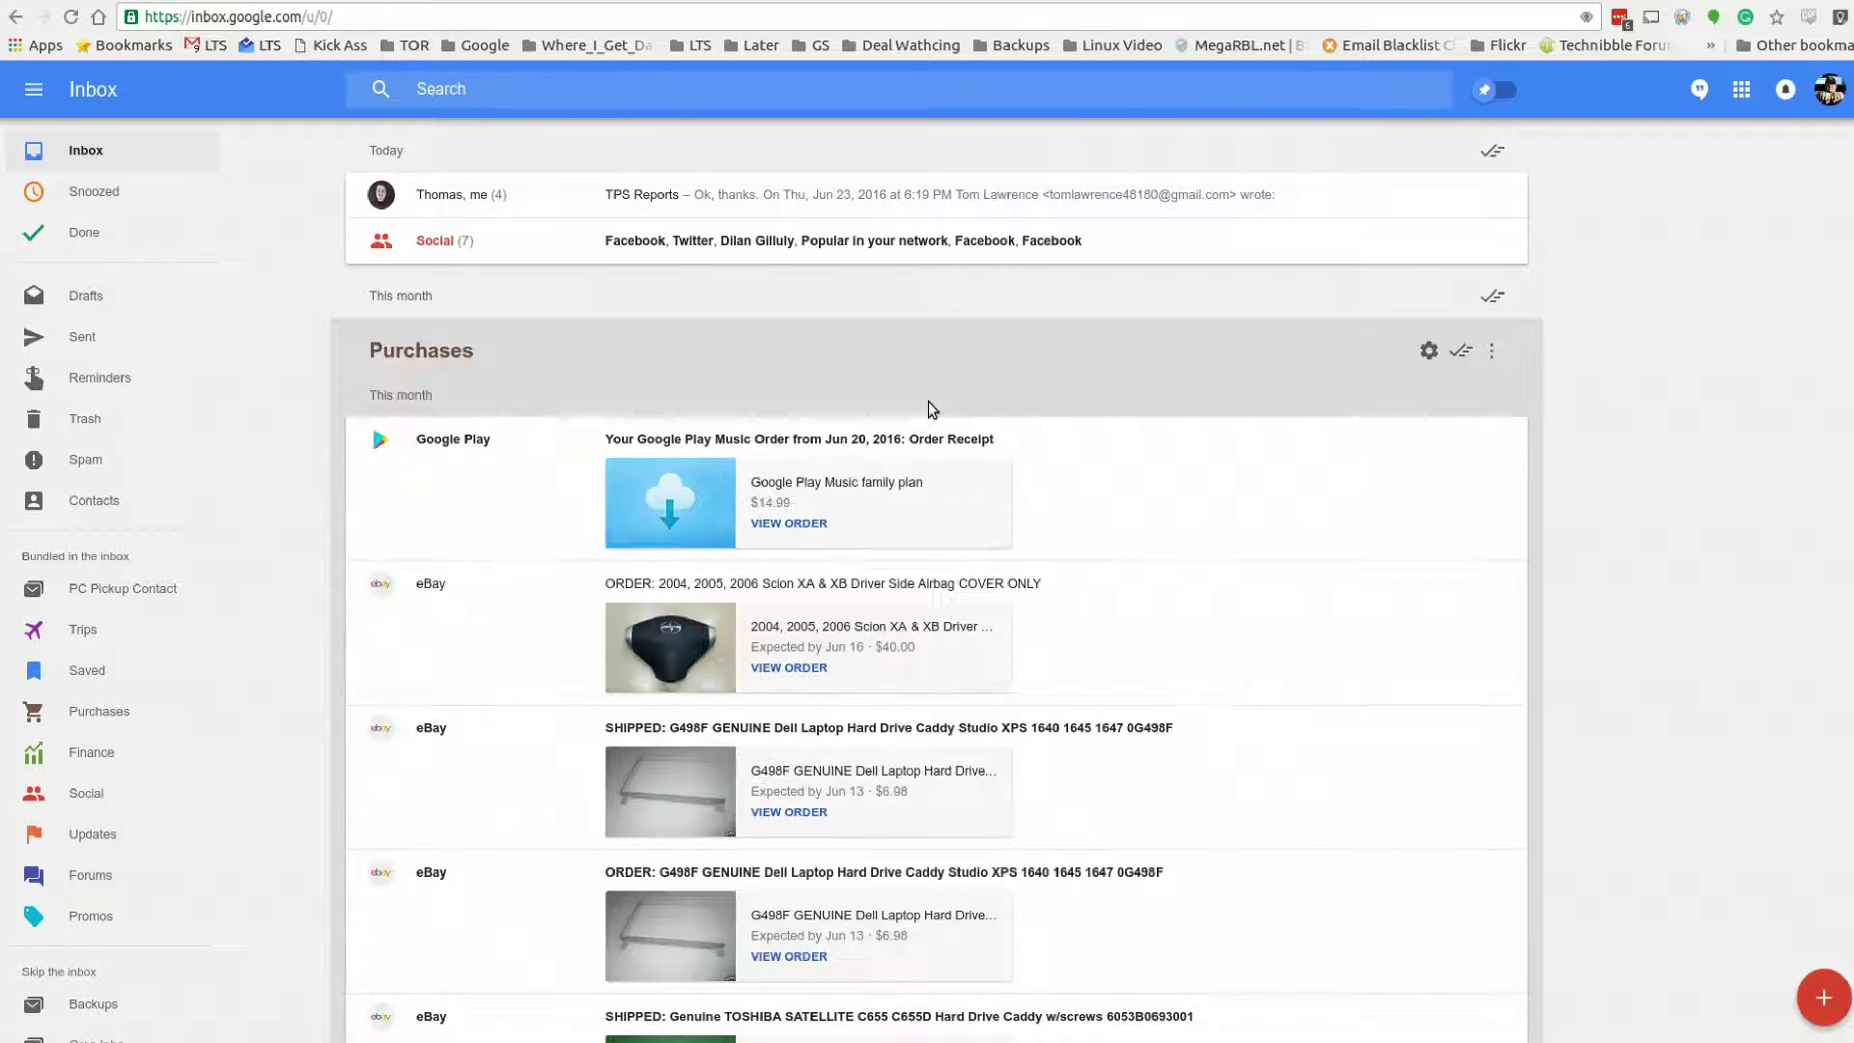
scroll(1163, 530, down, 4)
scroll(1163, 531, up, 4)
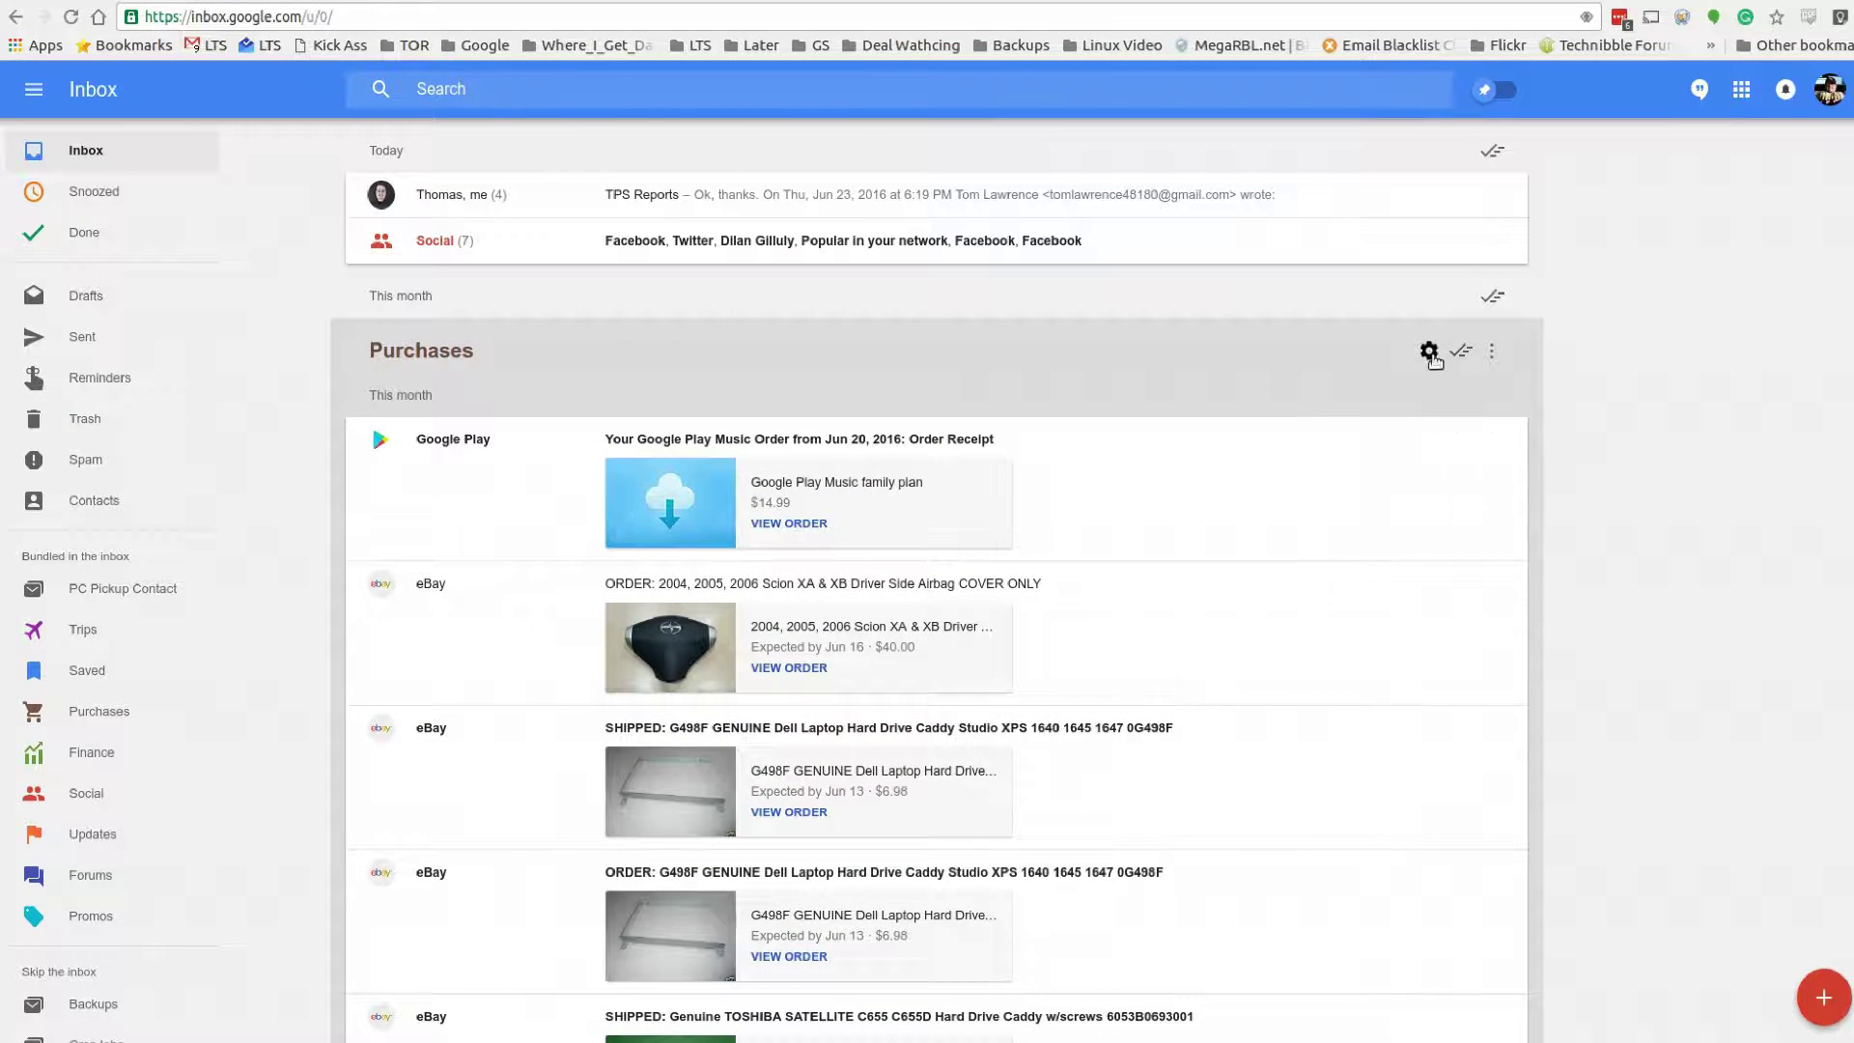
click(1463, 354)
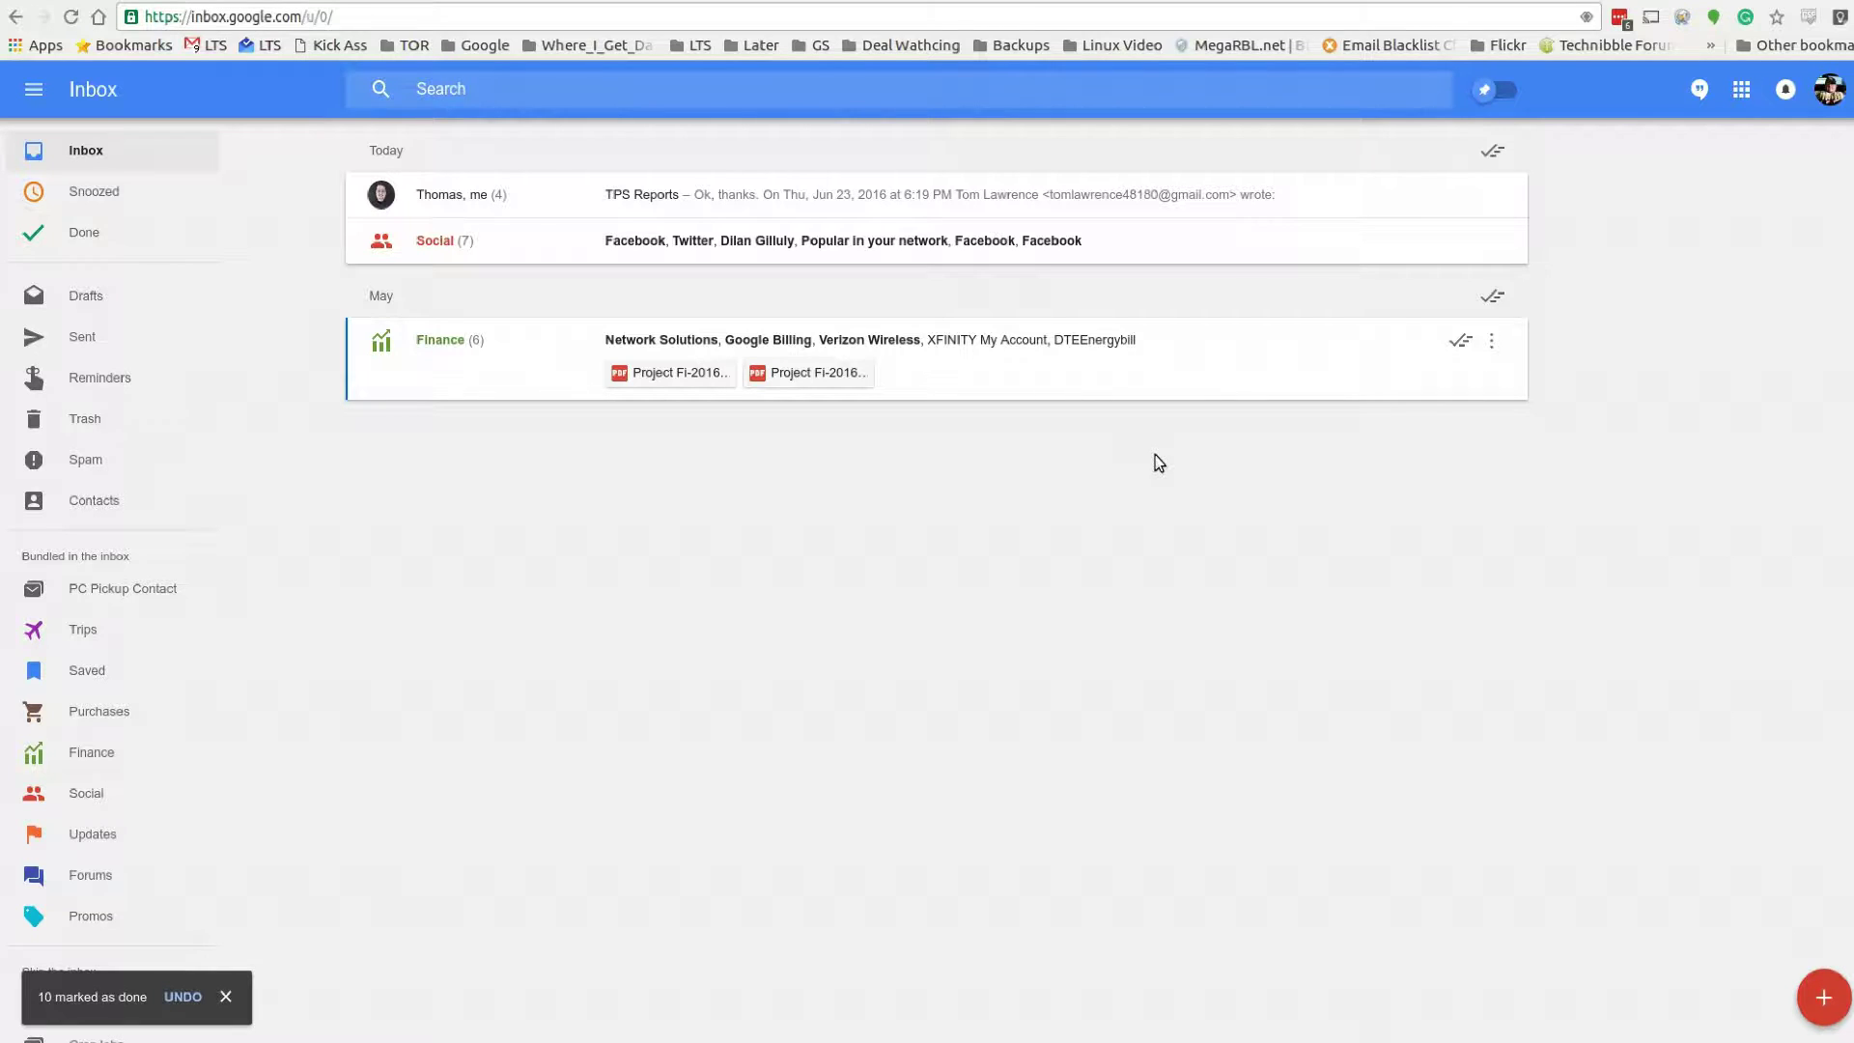
Step: Expand the Finance bundle and mark it all done, then open the Social bundle
click(1139, 375)
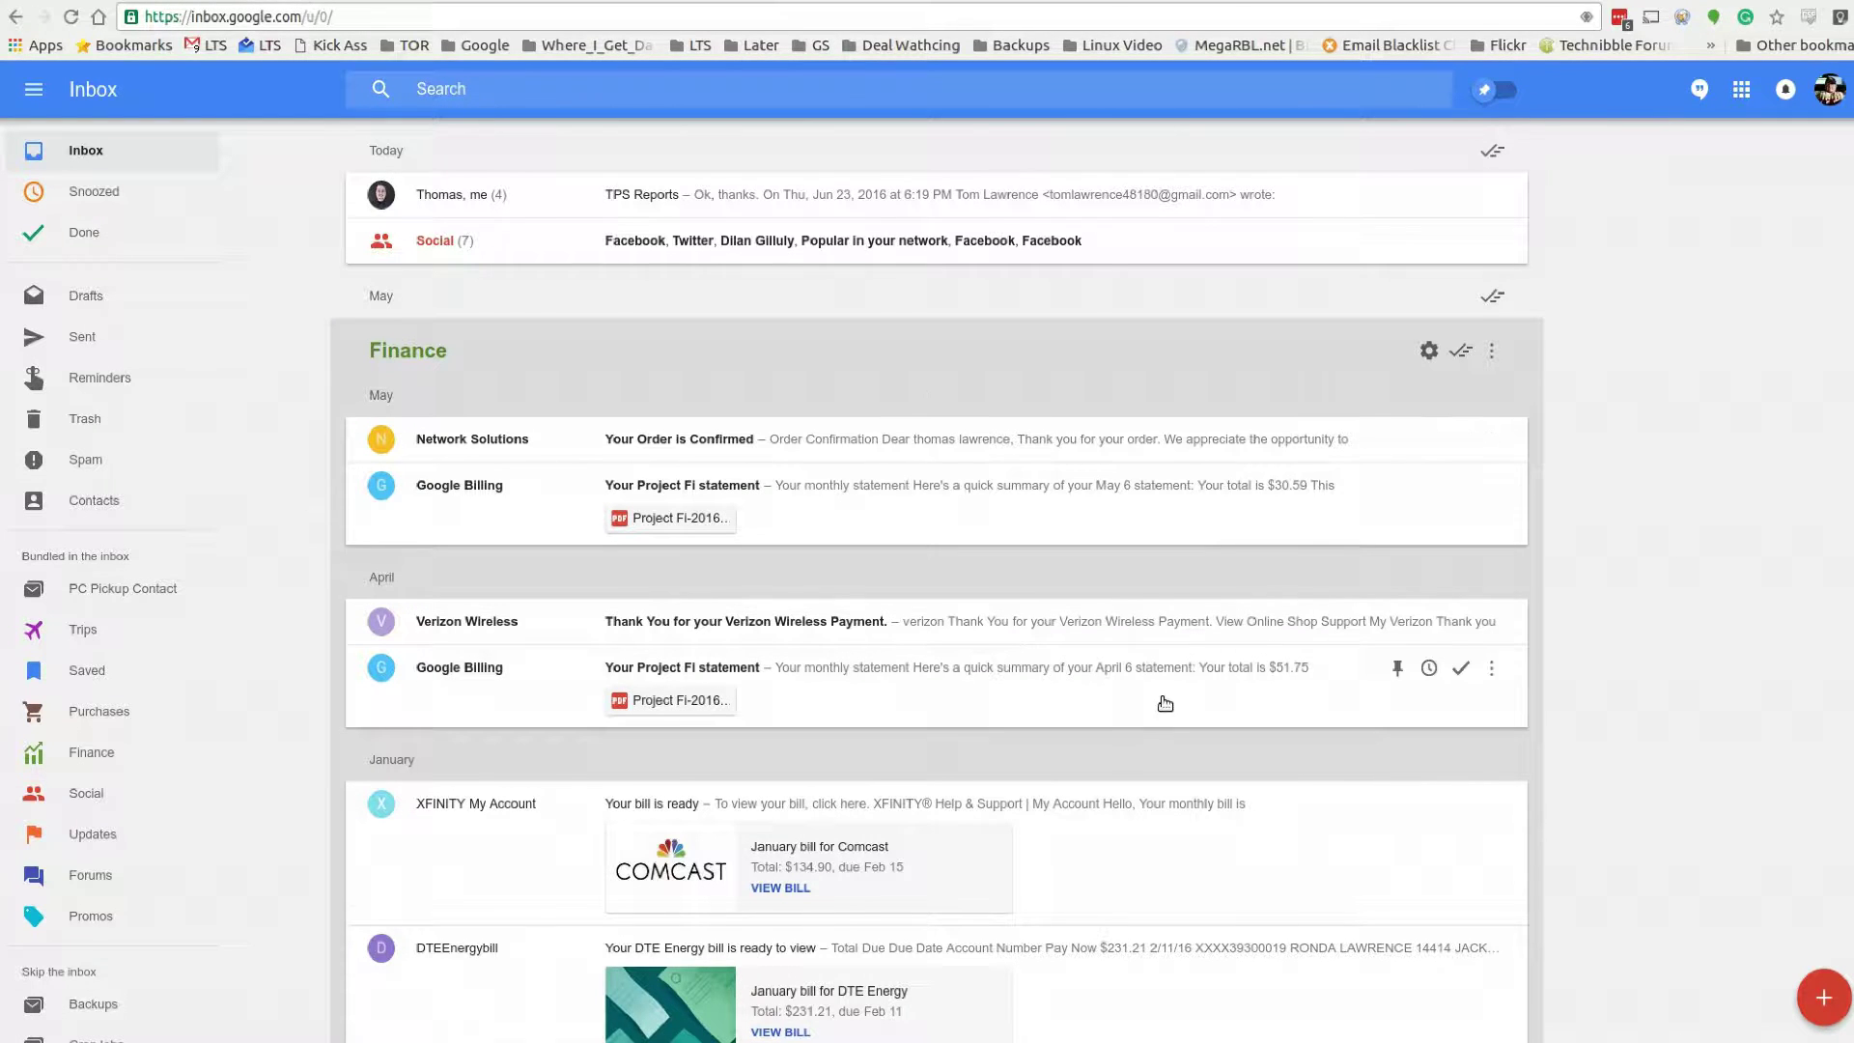
scroll(1149, 700, down, 2)
scroll(1141, 701, up, 2)
click(1463, 352)
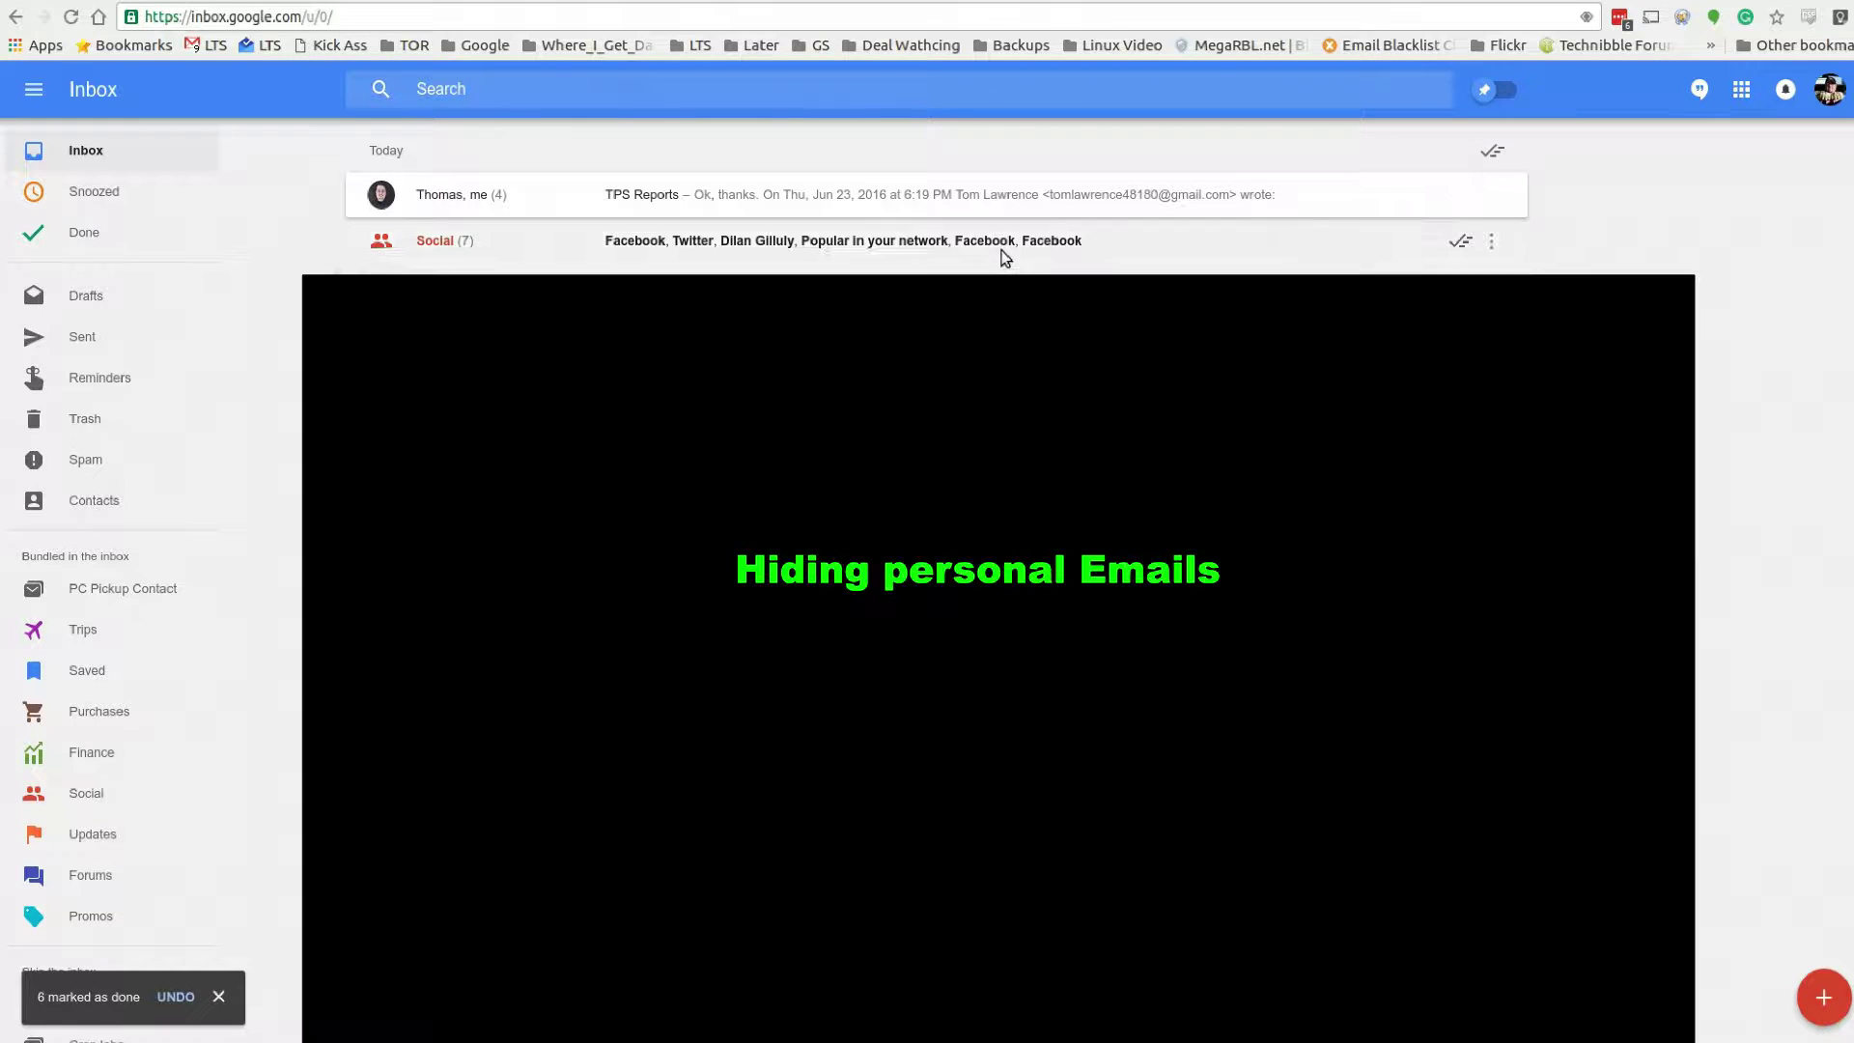
click(1004, 256)
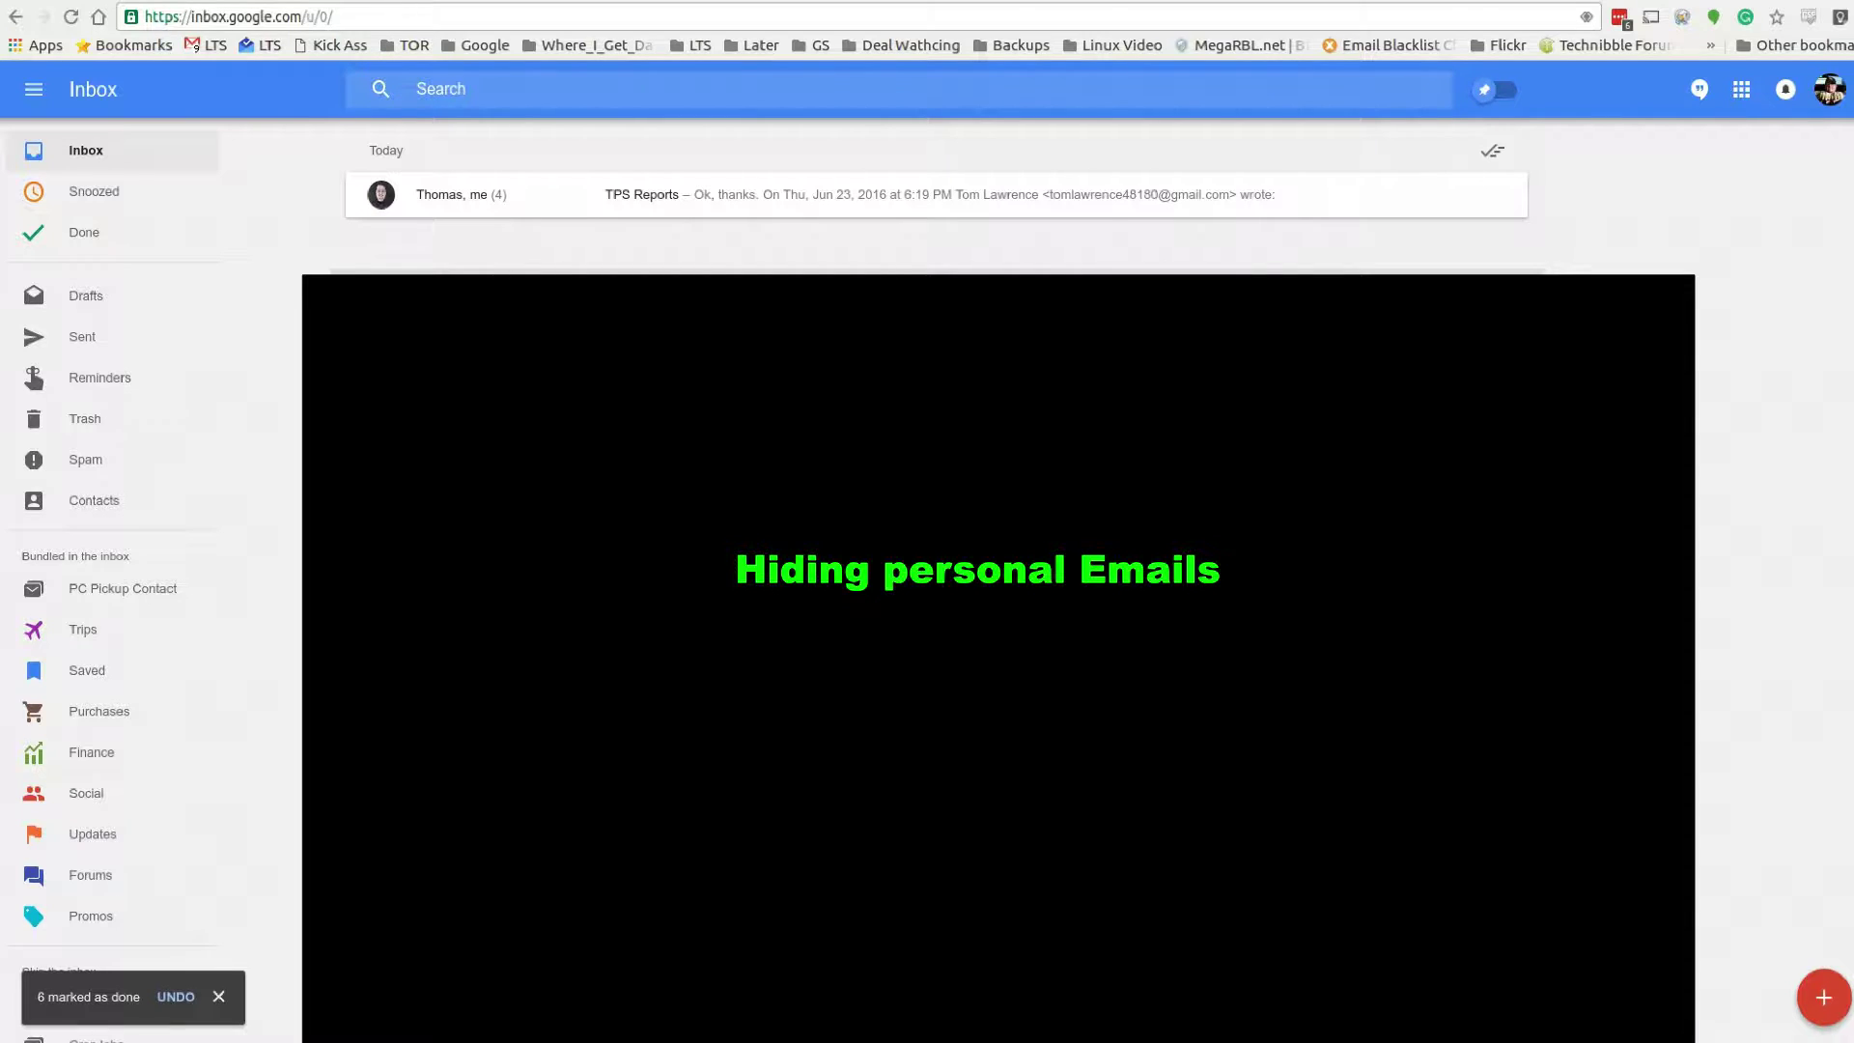
Step: Mark the Social bundle's 7 emails done, then expand and collapse the TPS Reports thread
click(1700, 300)
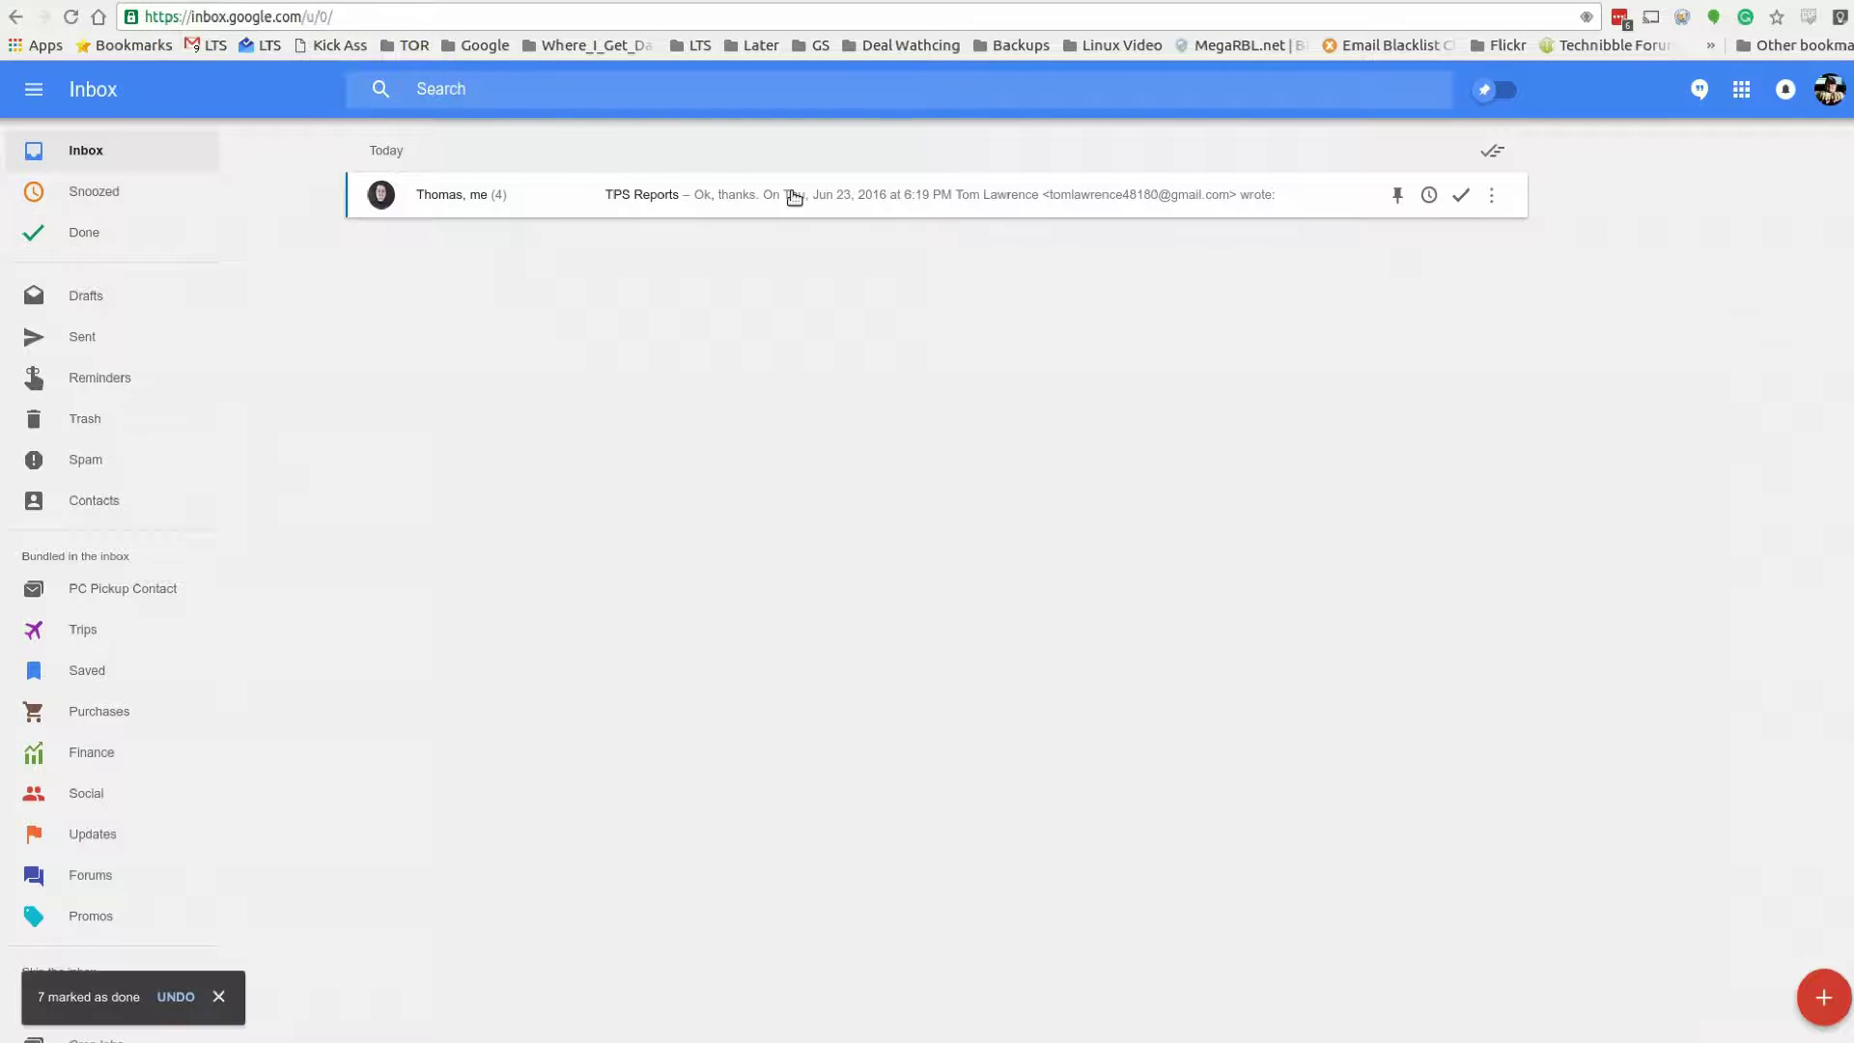
click(792, 199)
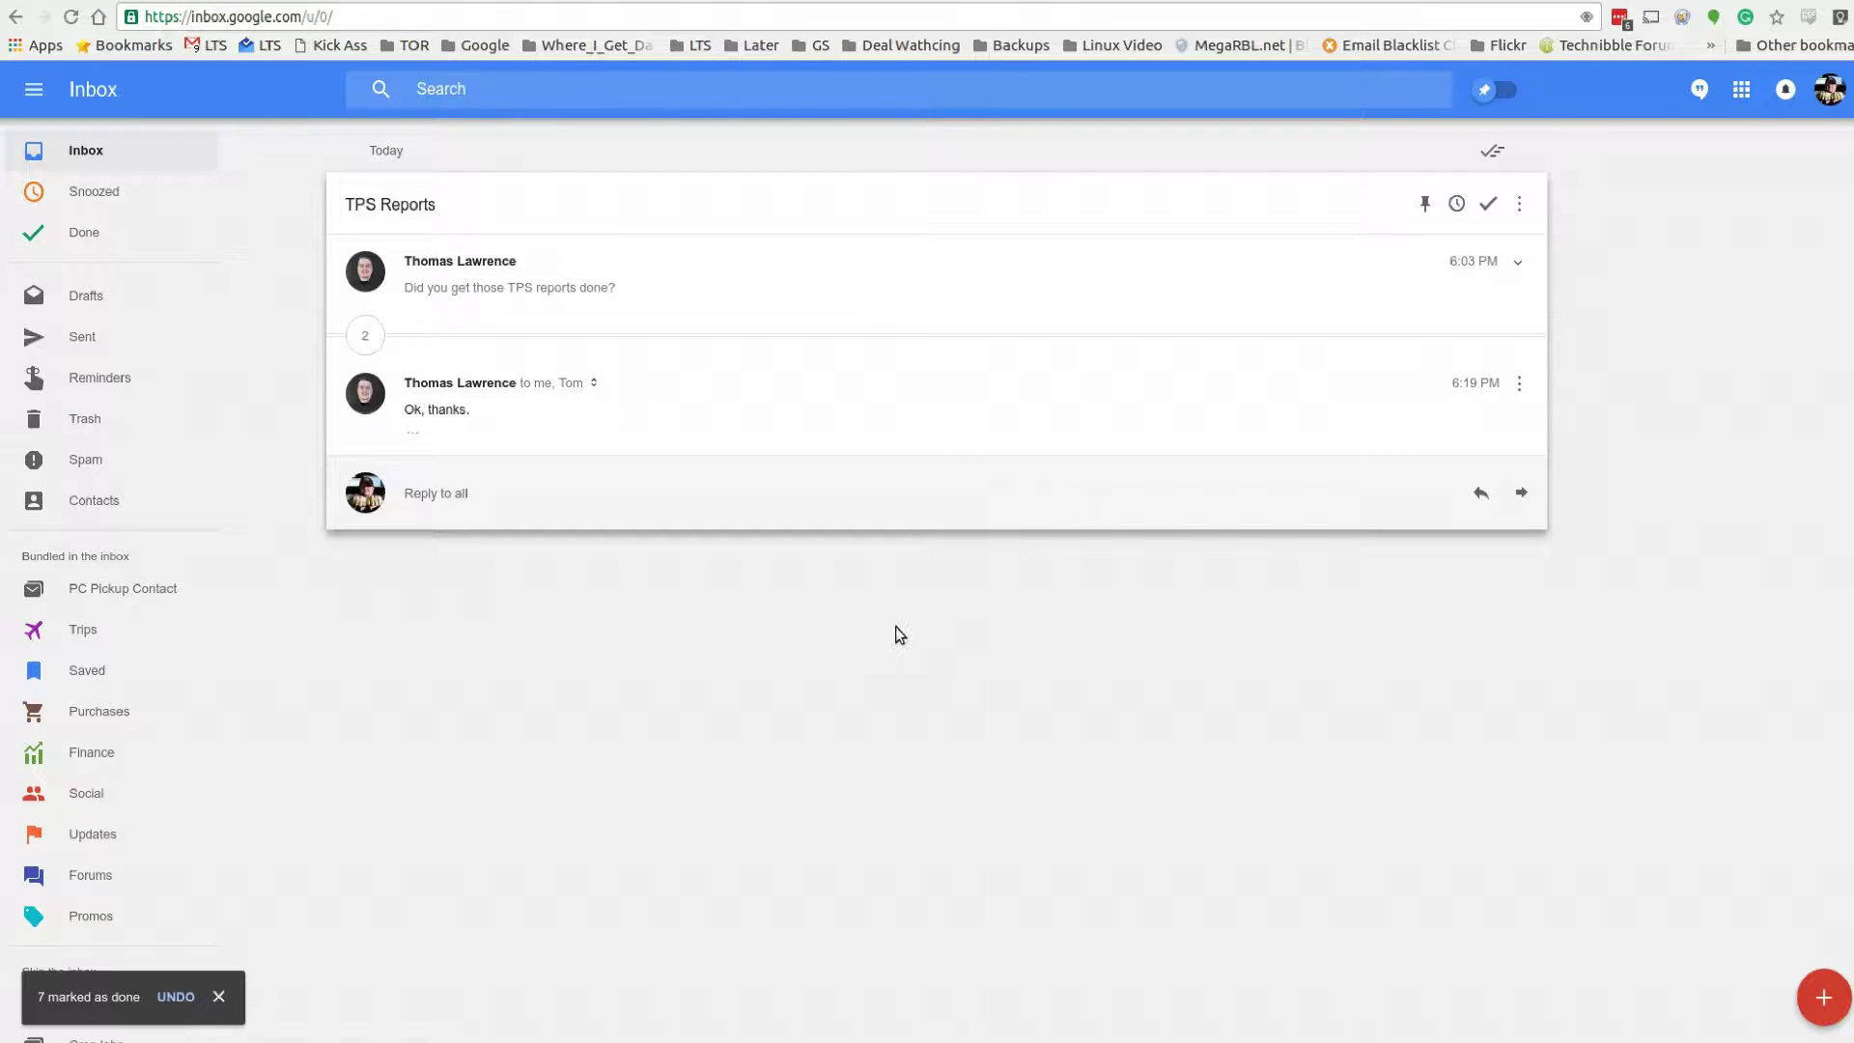
click(762, 574)
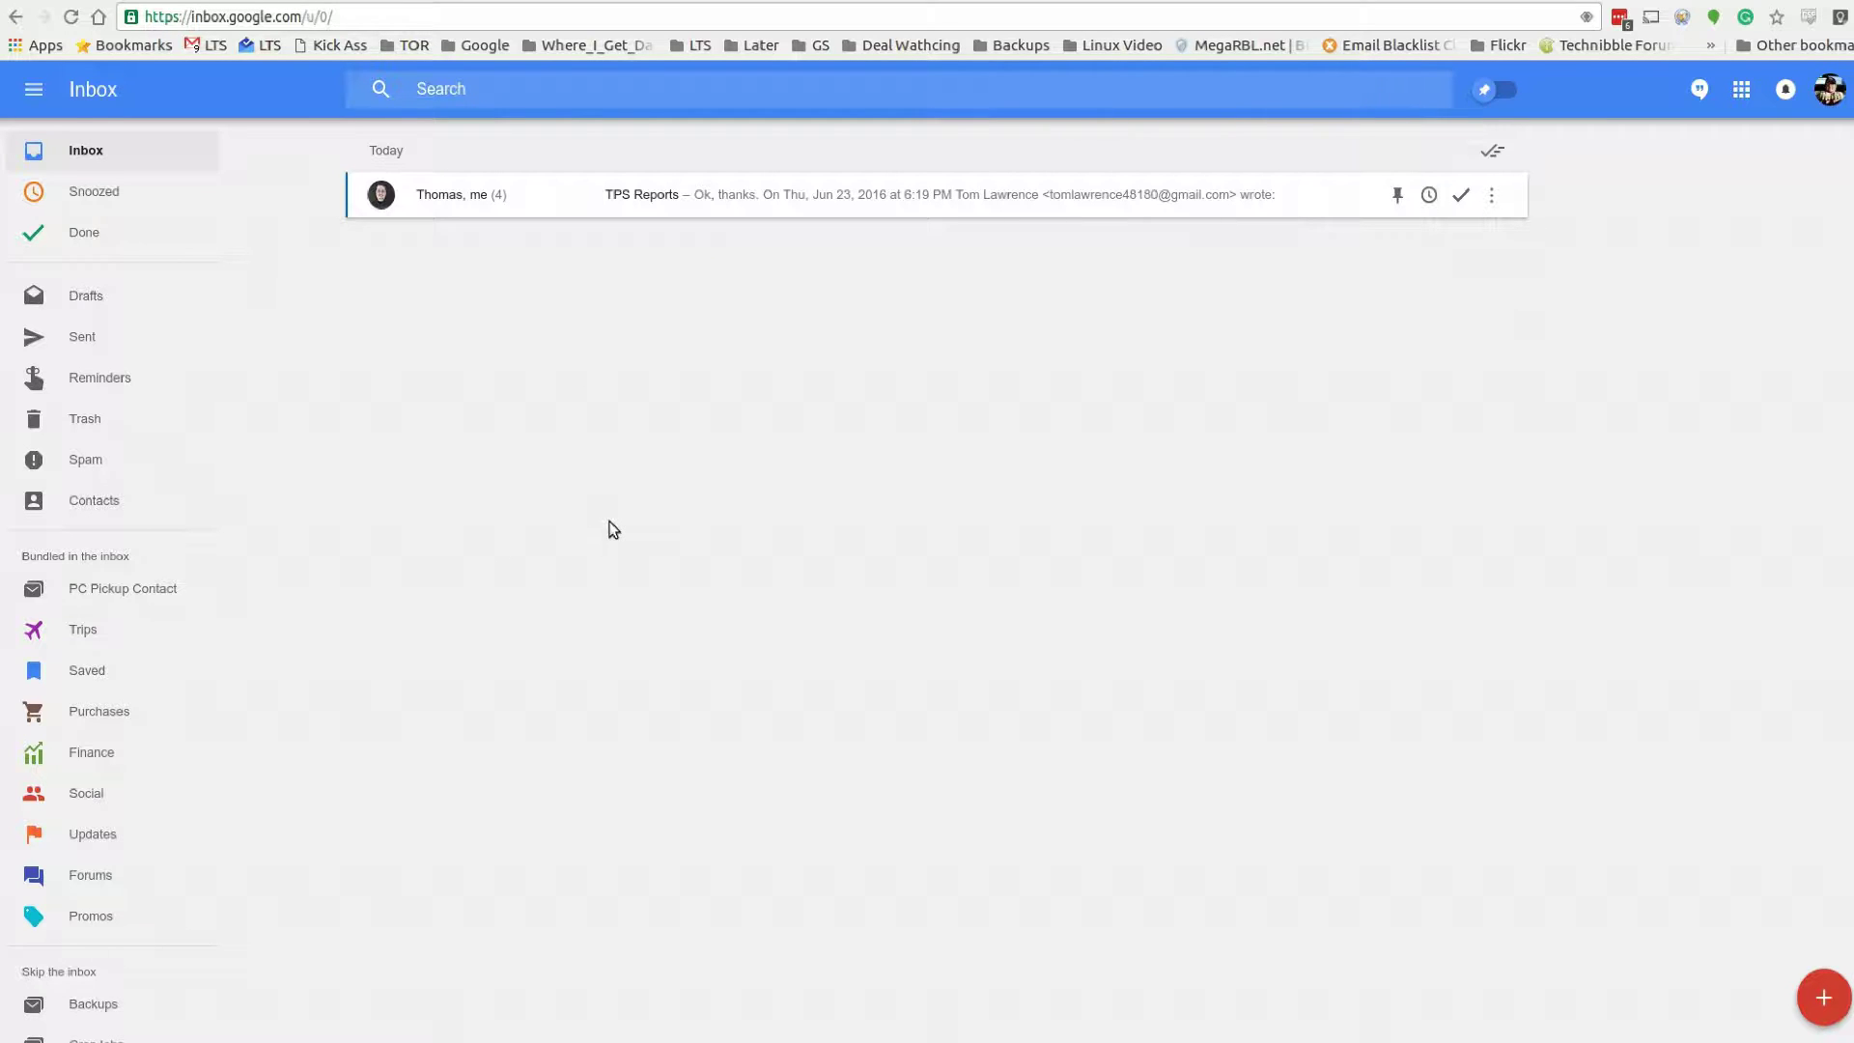
Step: Begin a reply-all on TPS Reports, pop it out to a full compose window, then close it
mouse_move(1840, 995)
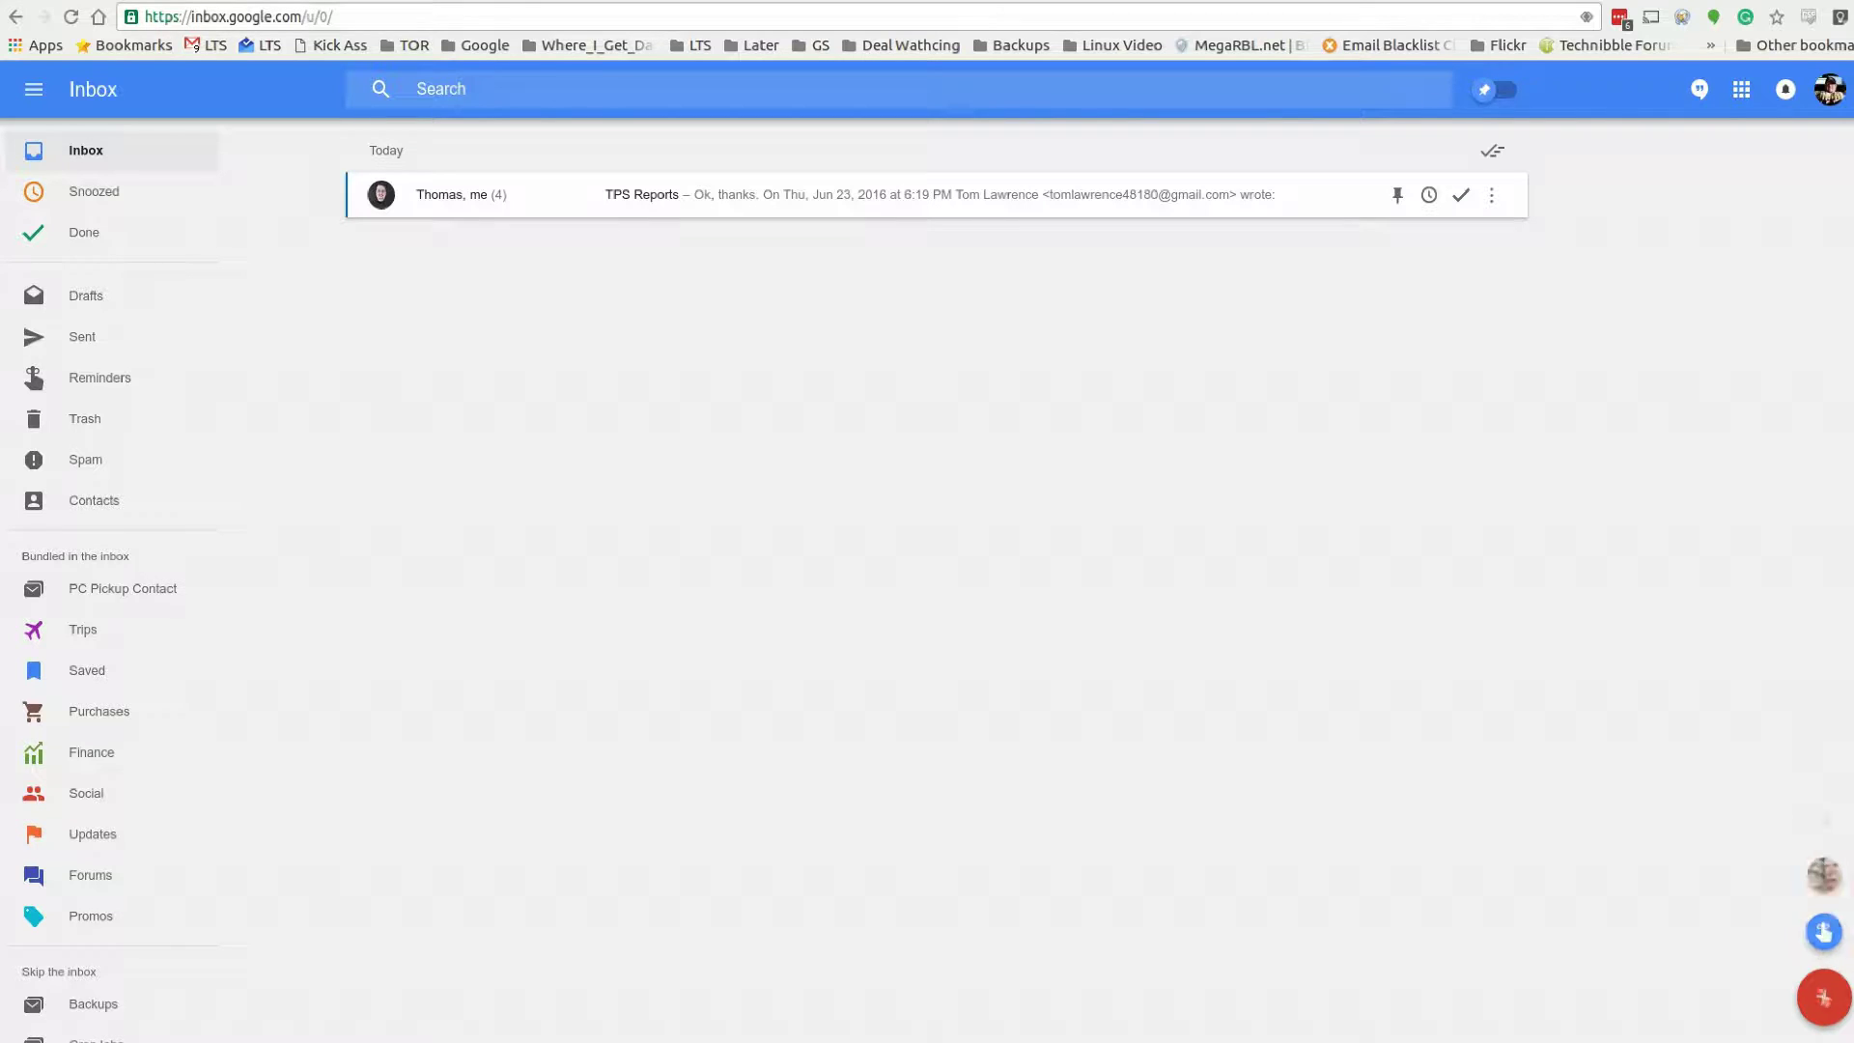
click(1005, 211)
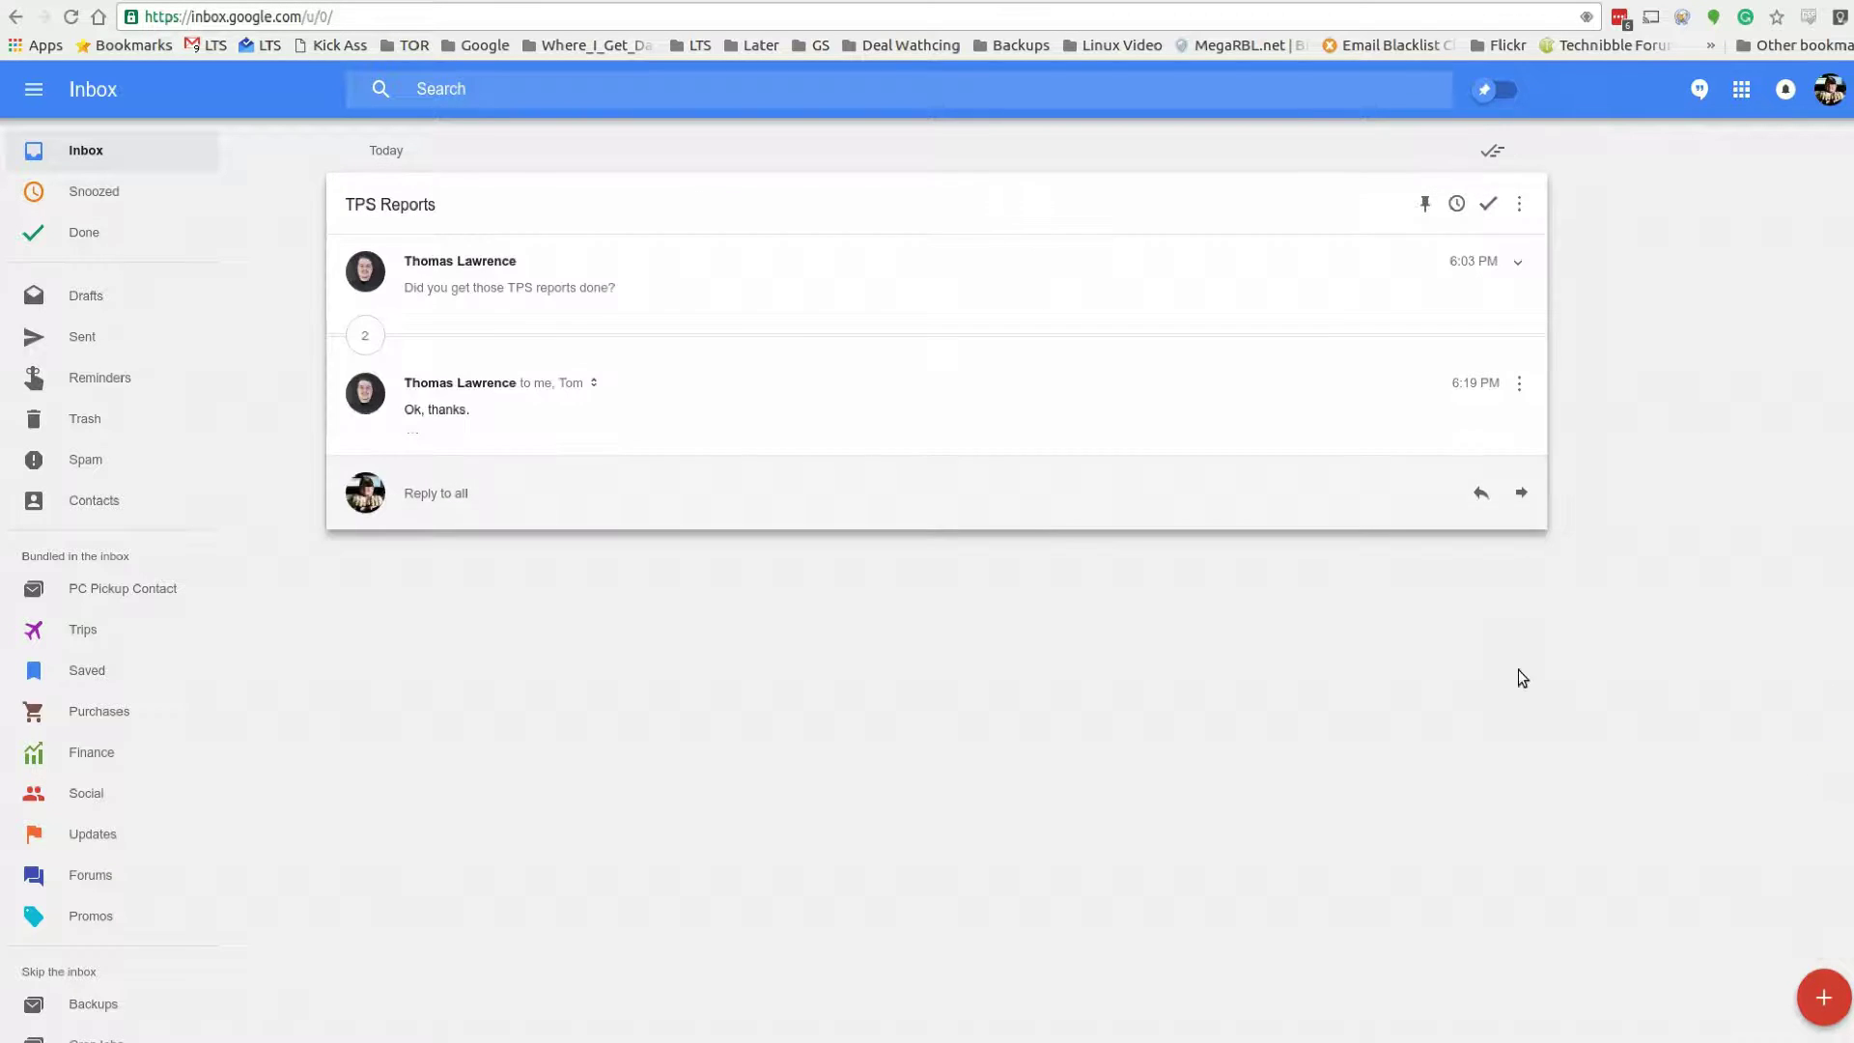
click(971, 474)
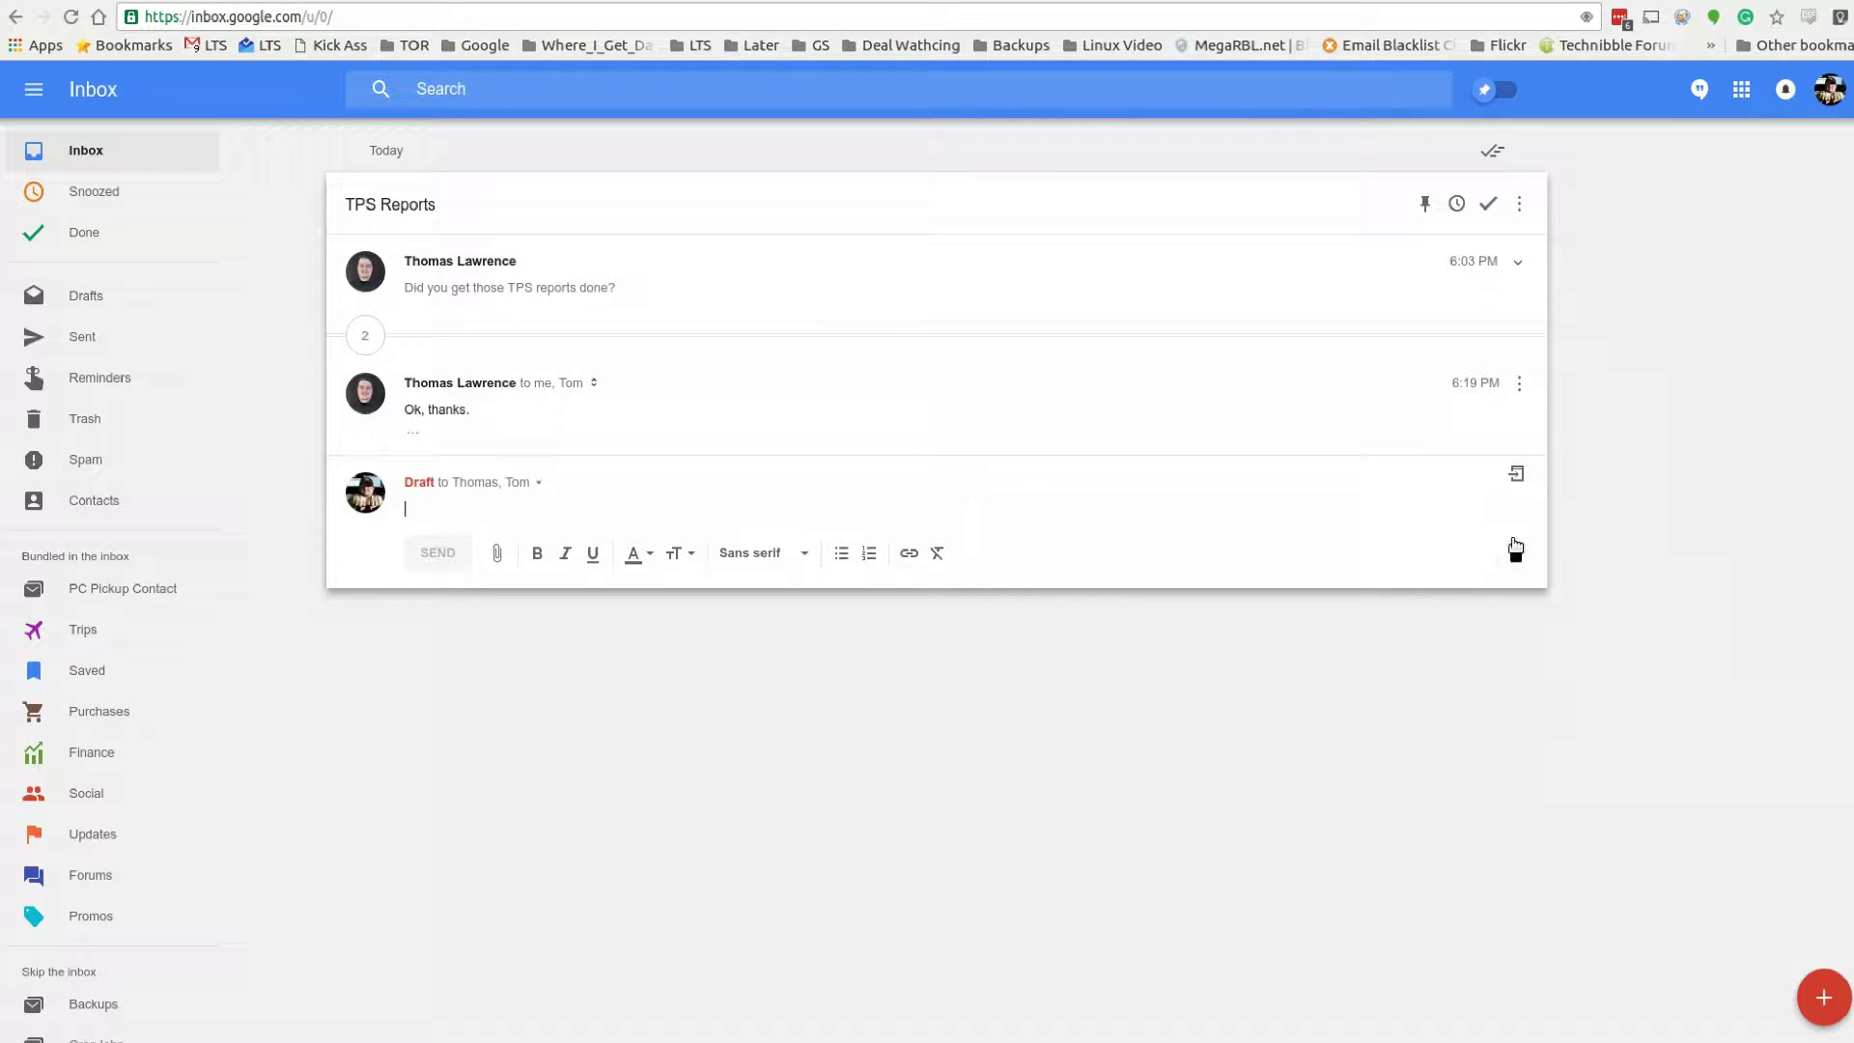
click(1518, 480)
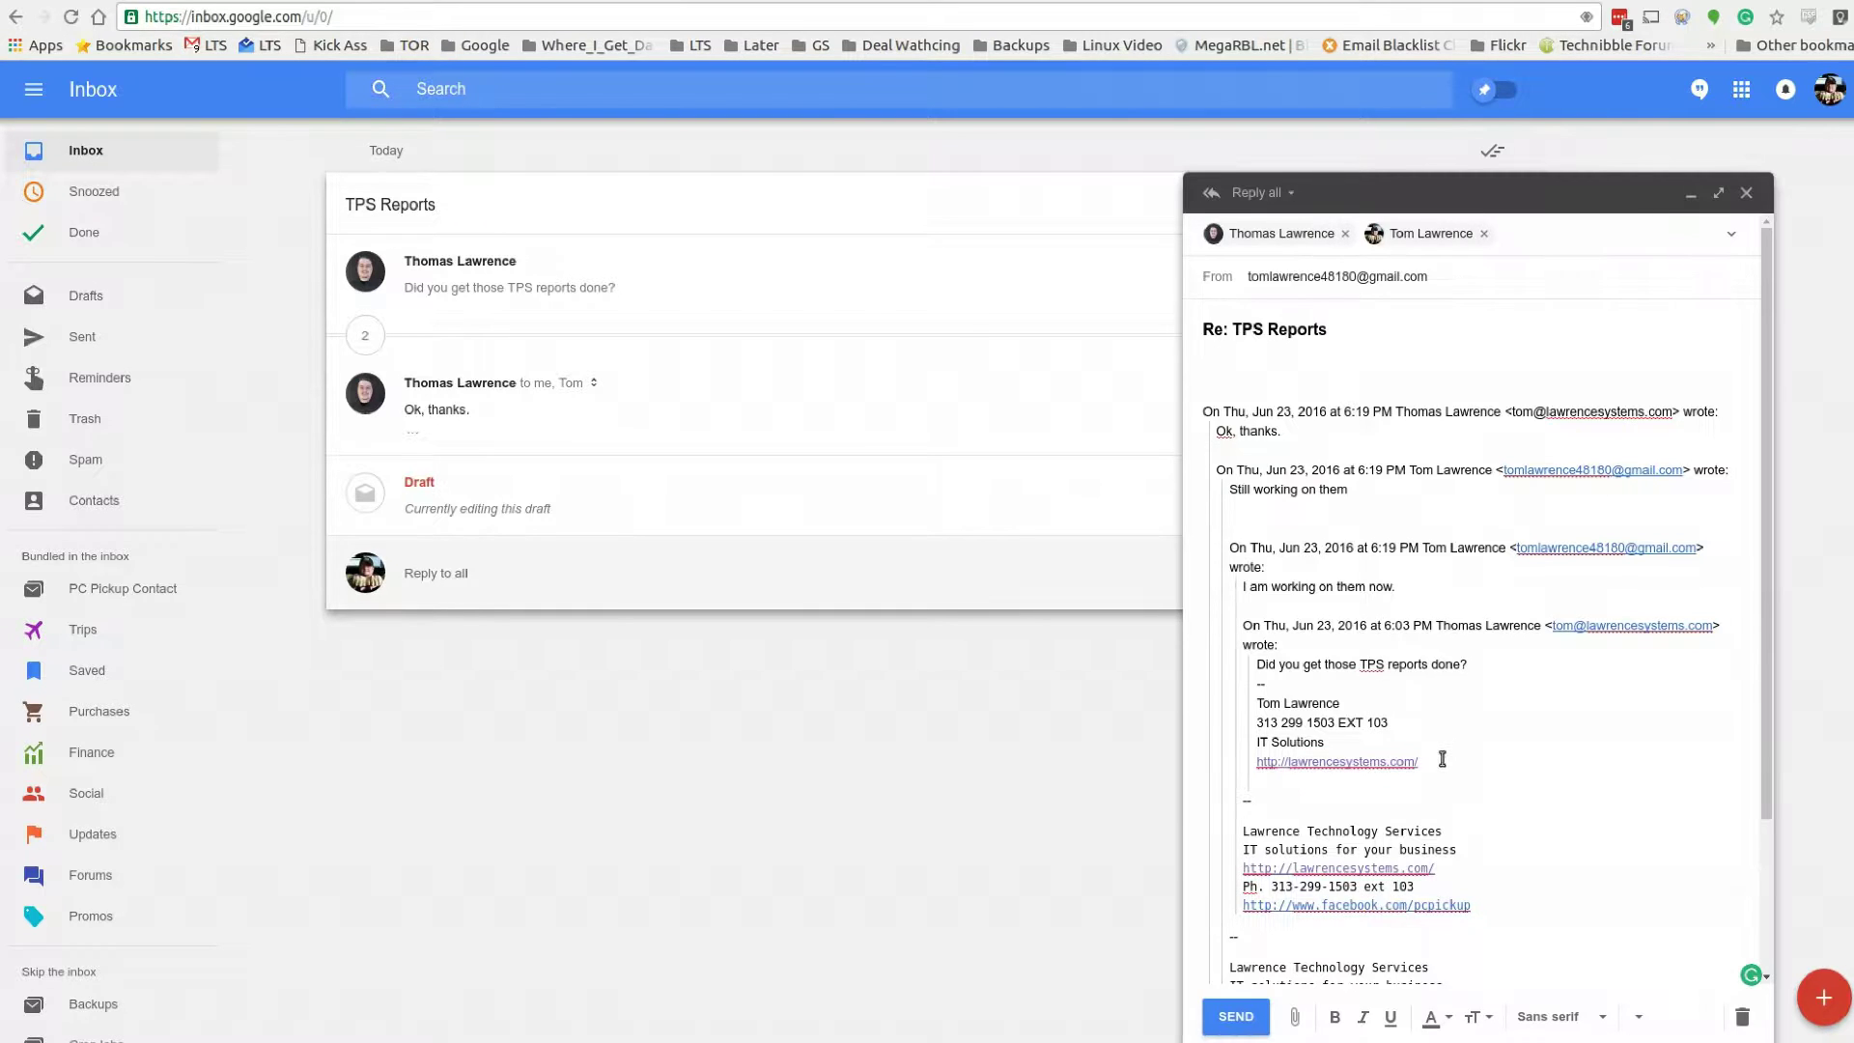
scroll(1462, 781, down, 3)
scroll(1462, 784, up, 3)
mouse_move(1809, 996)
click(1747, 193)
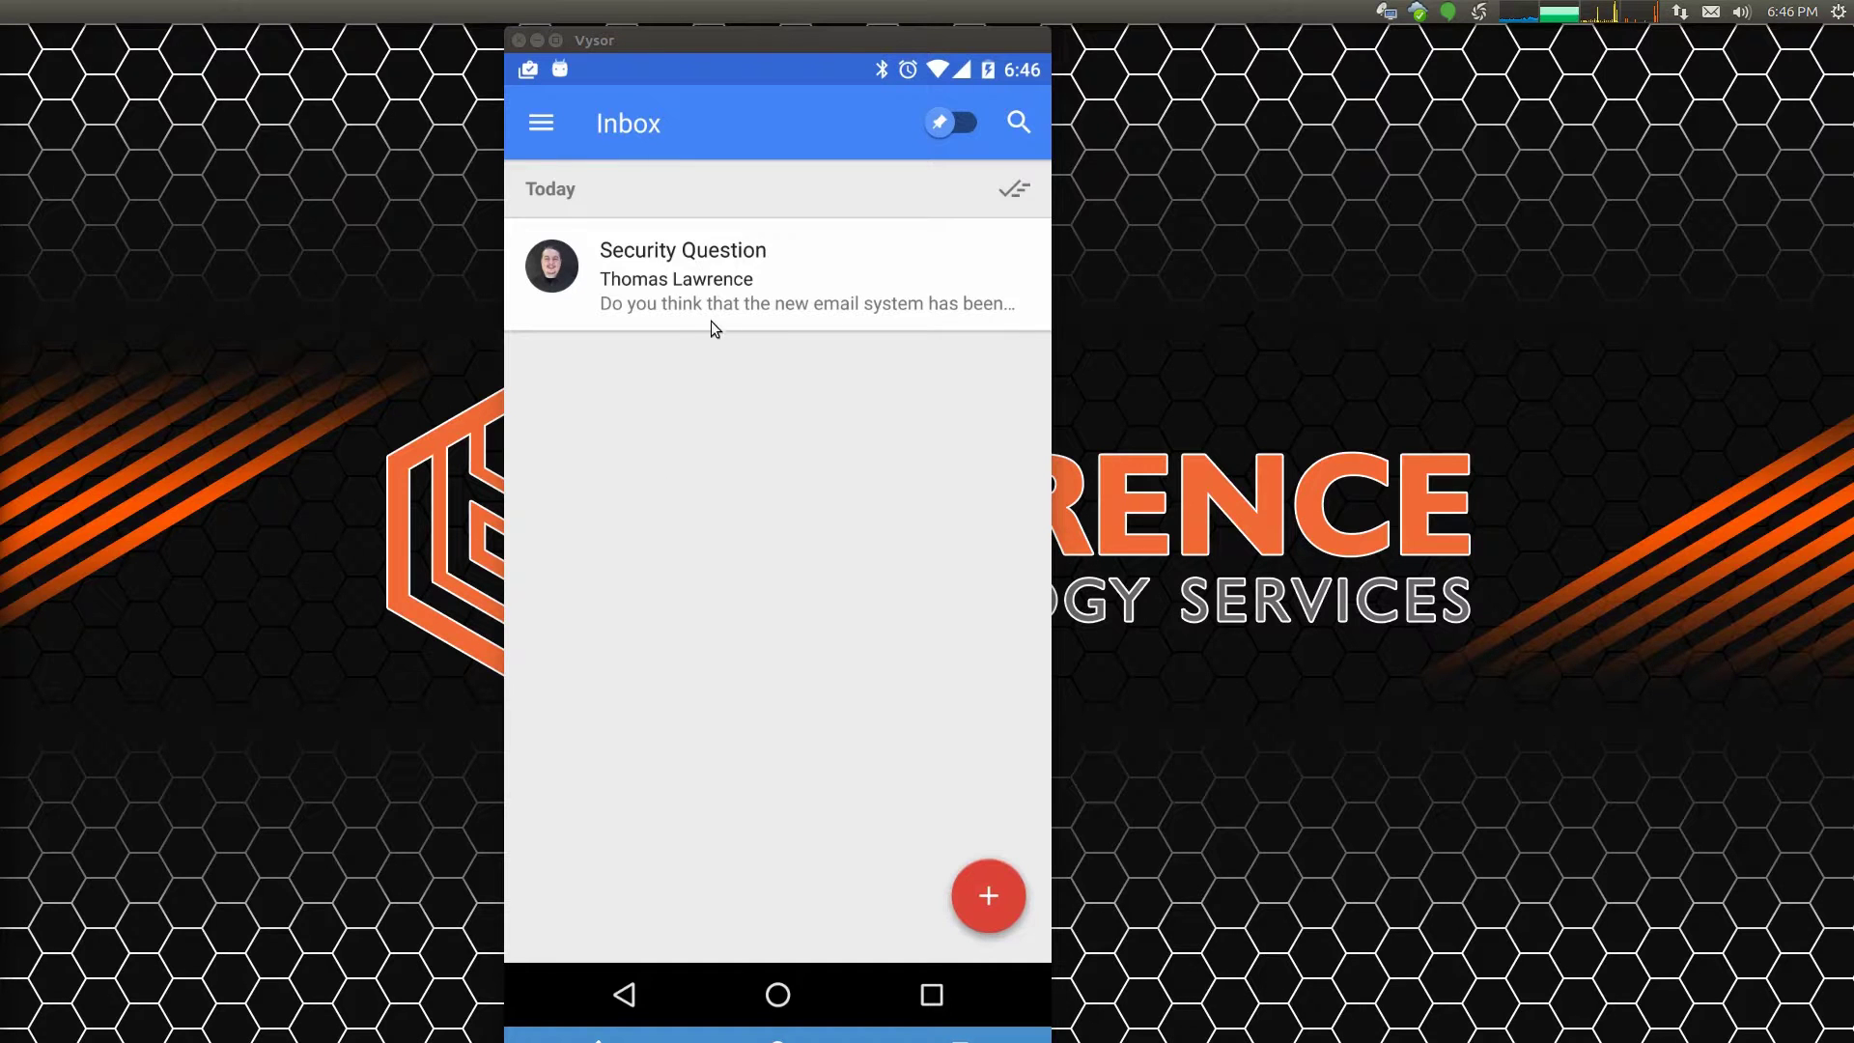
Step: Send the smart reply 'Yes, it is working.' to the Security Question email and mark it done
click(814, 293)
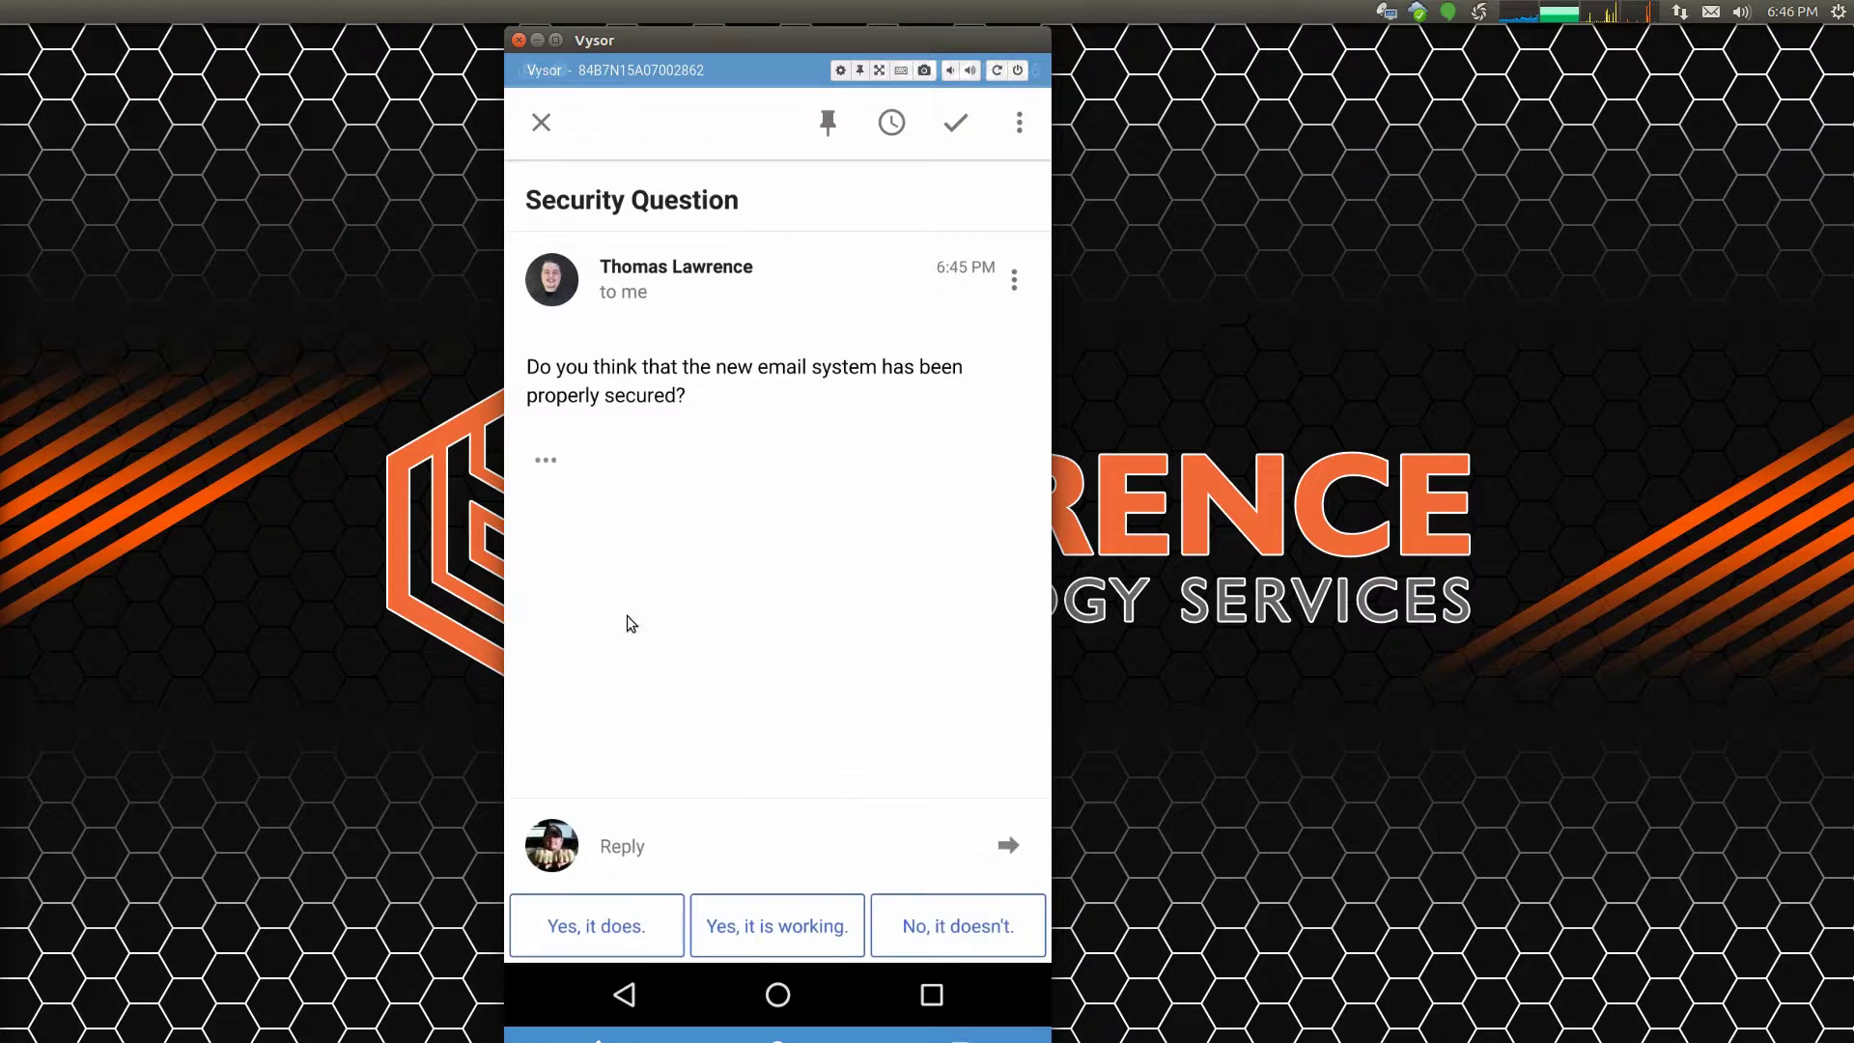
click(755, 940)
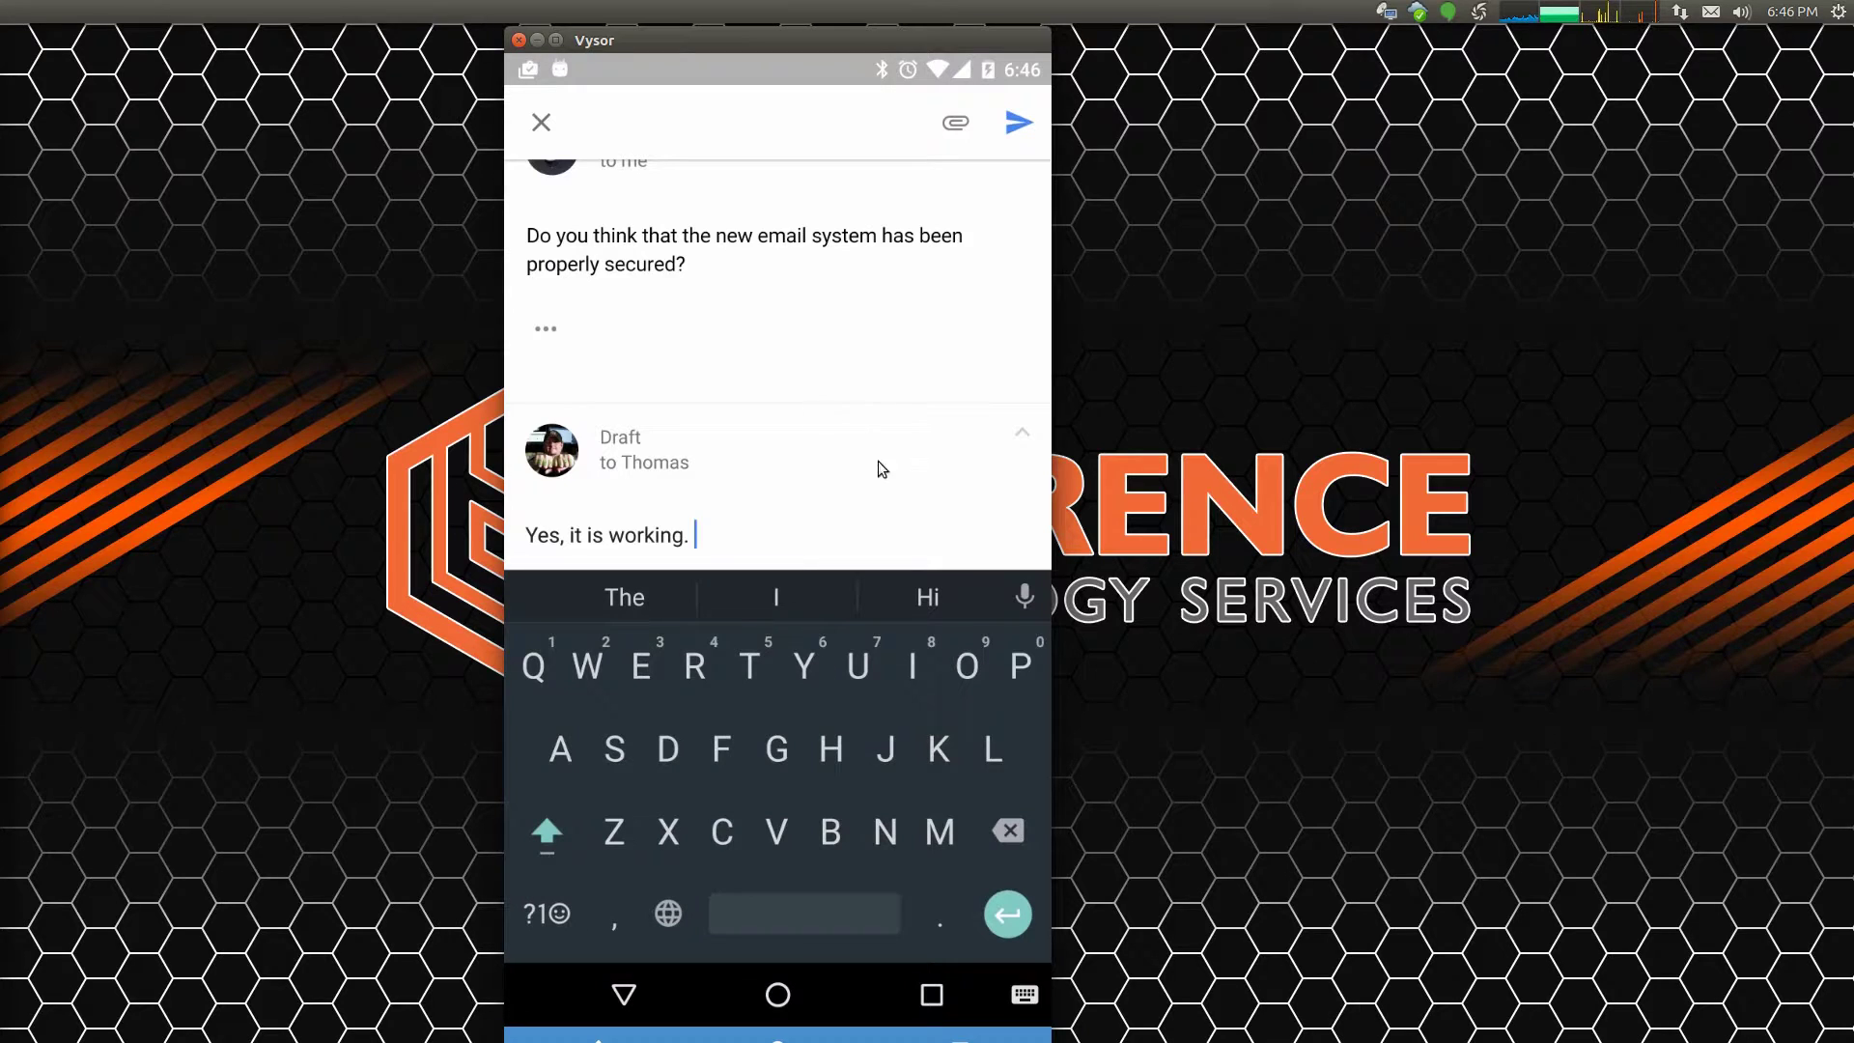
click(1020, 123)
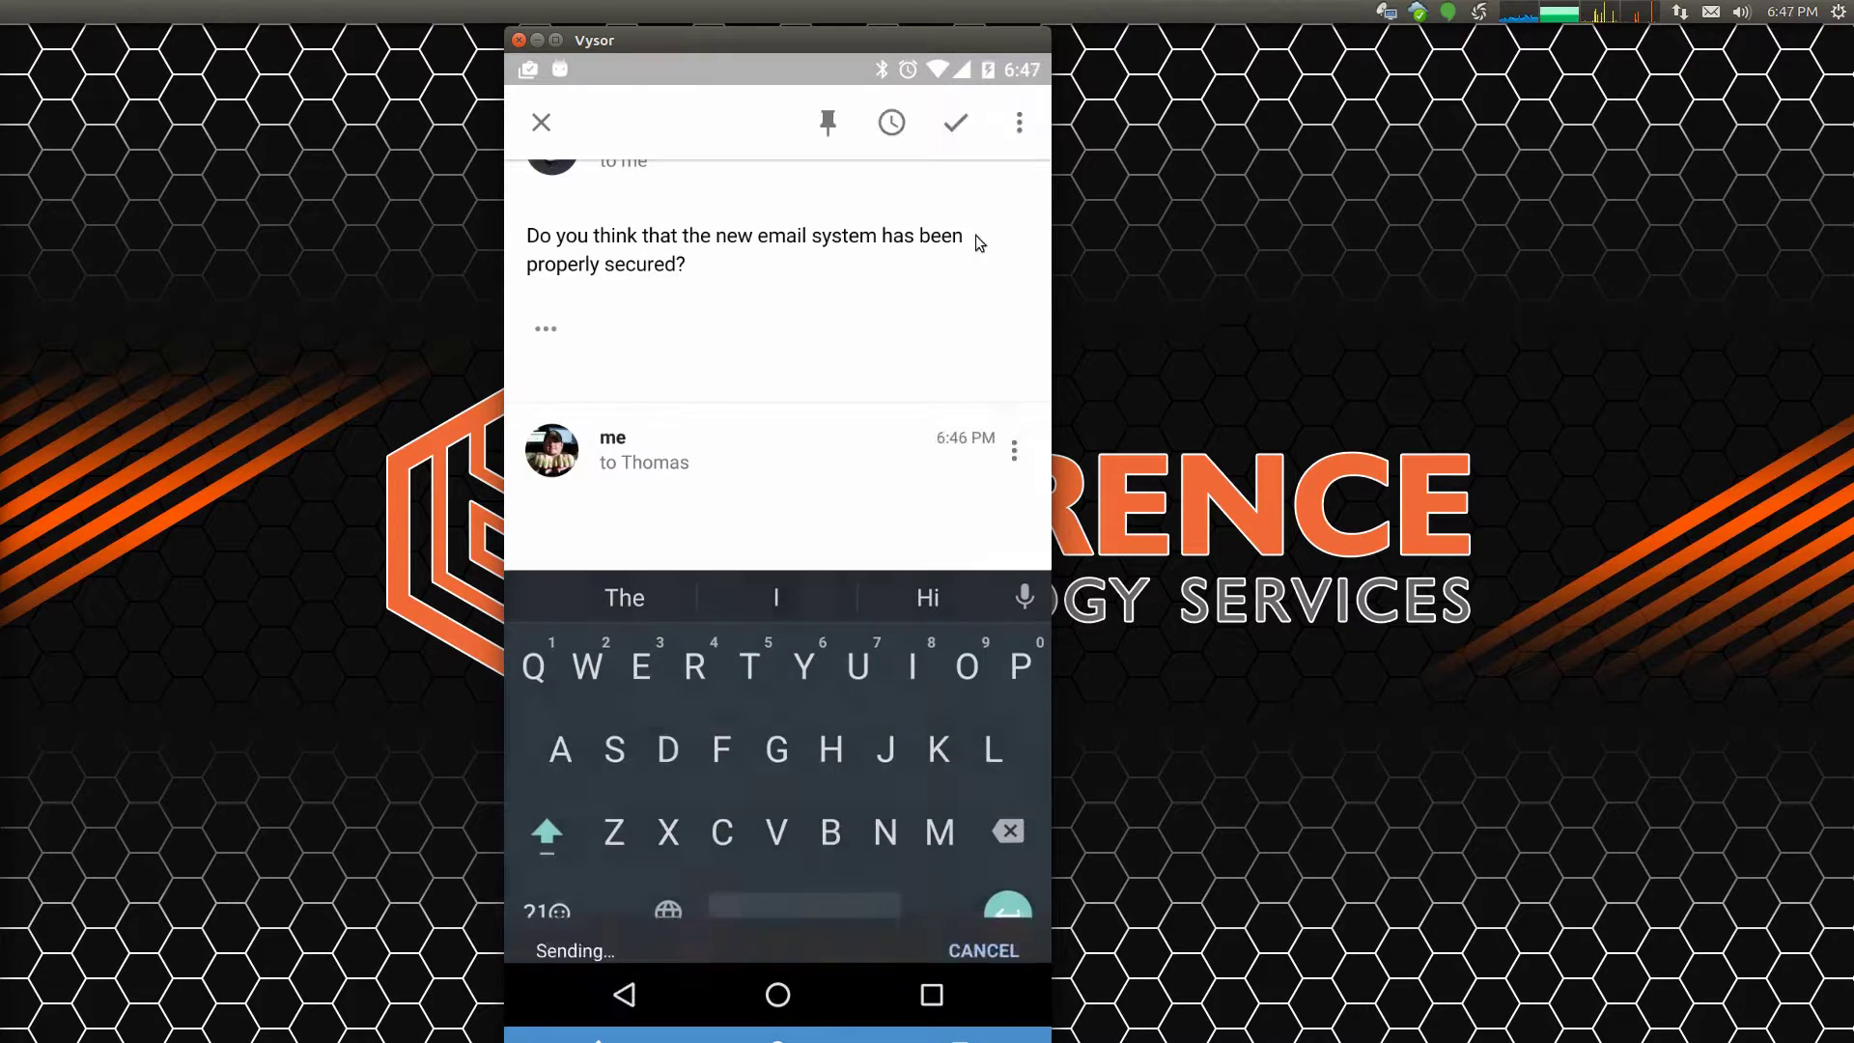
click(956, 121)
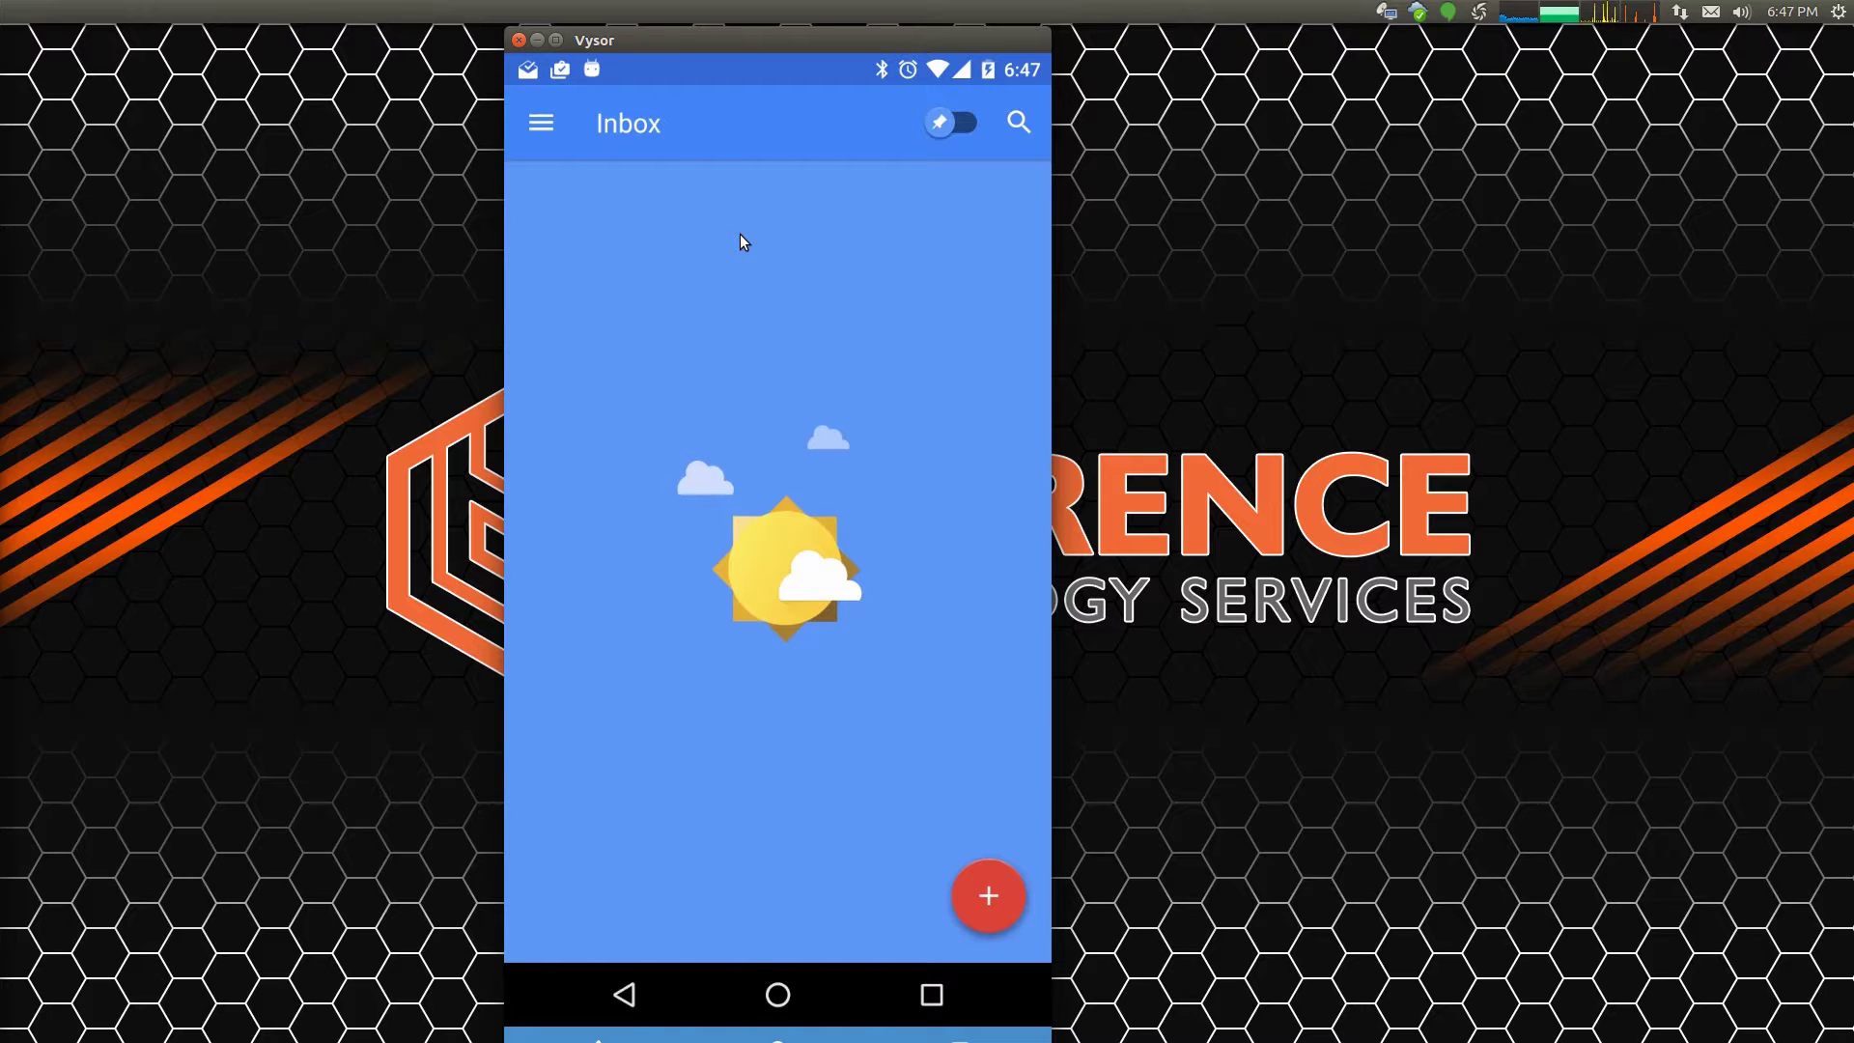
Step: Peek at search, then partially swipe the Security Question row for done and snooze, letting it snap back
click(1018, 120)
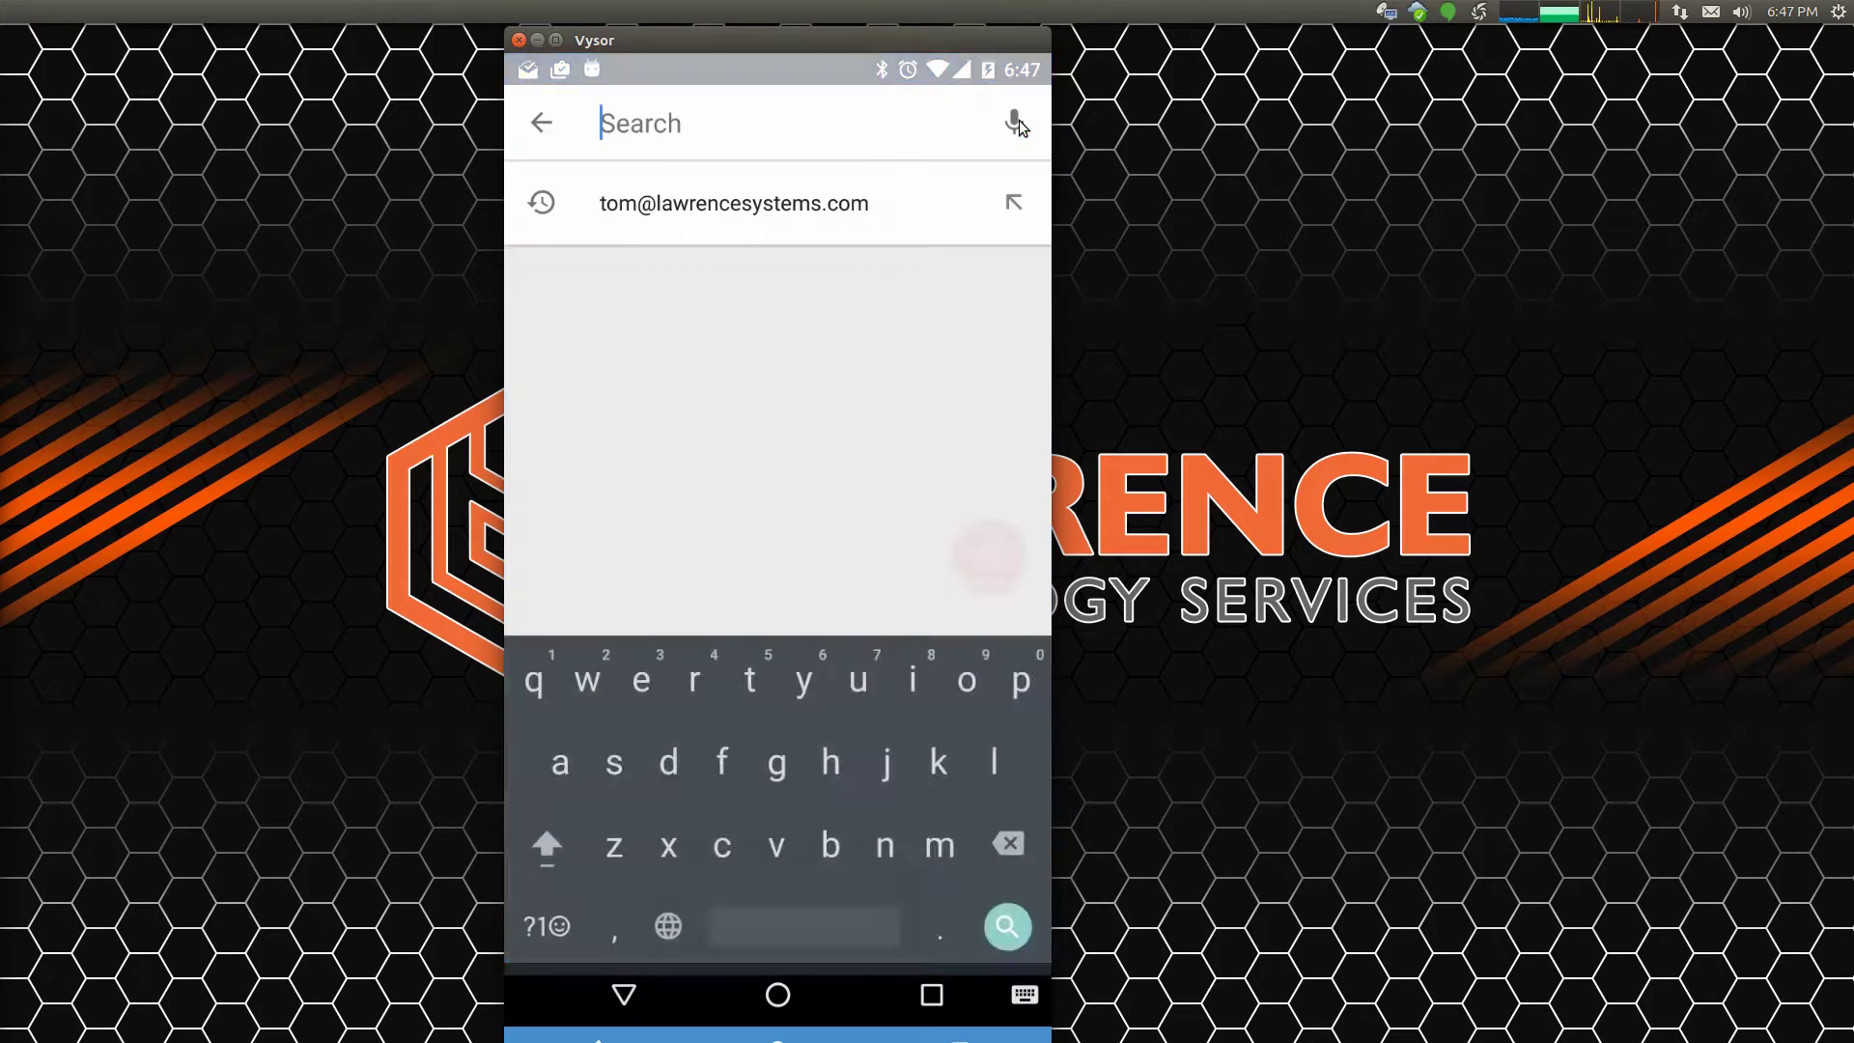
right_click(768, 322)
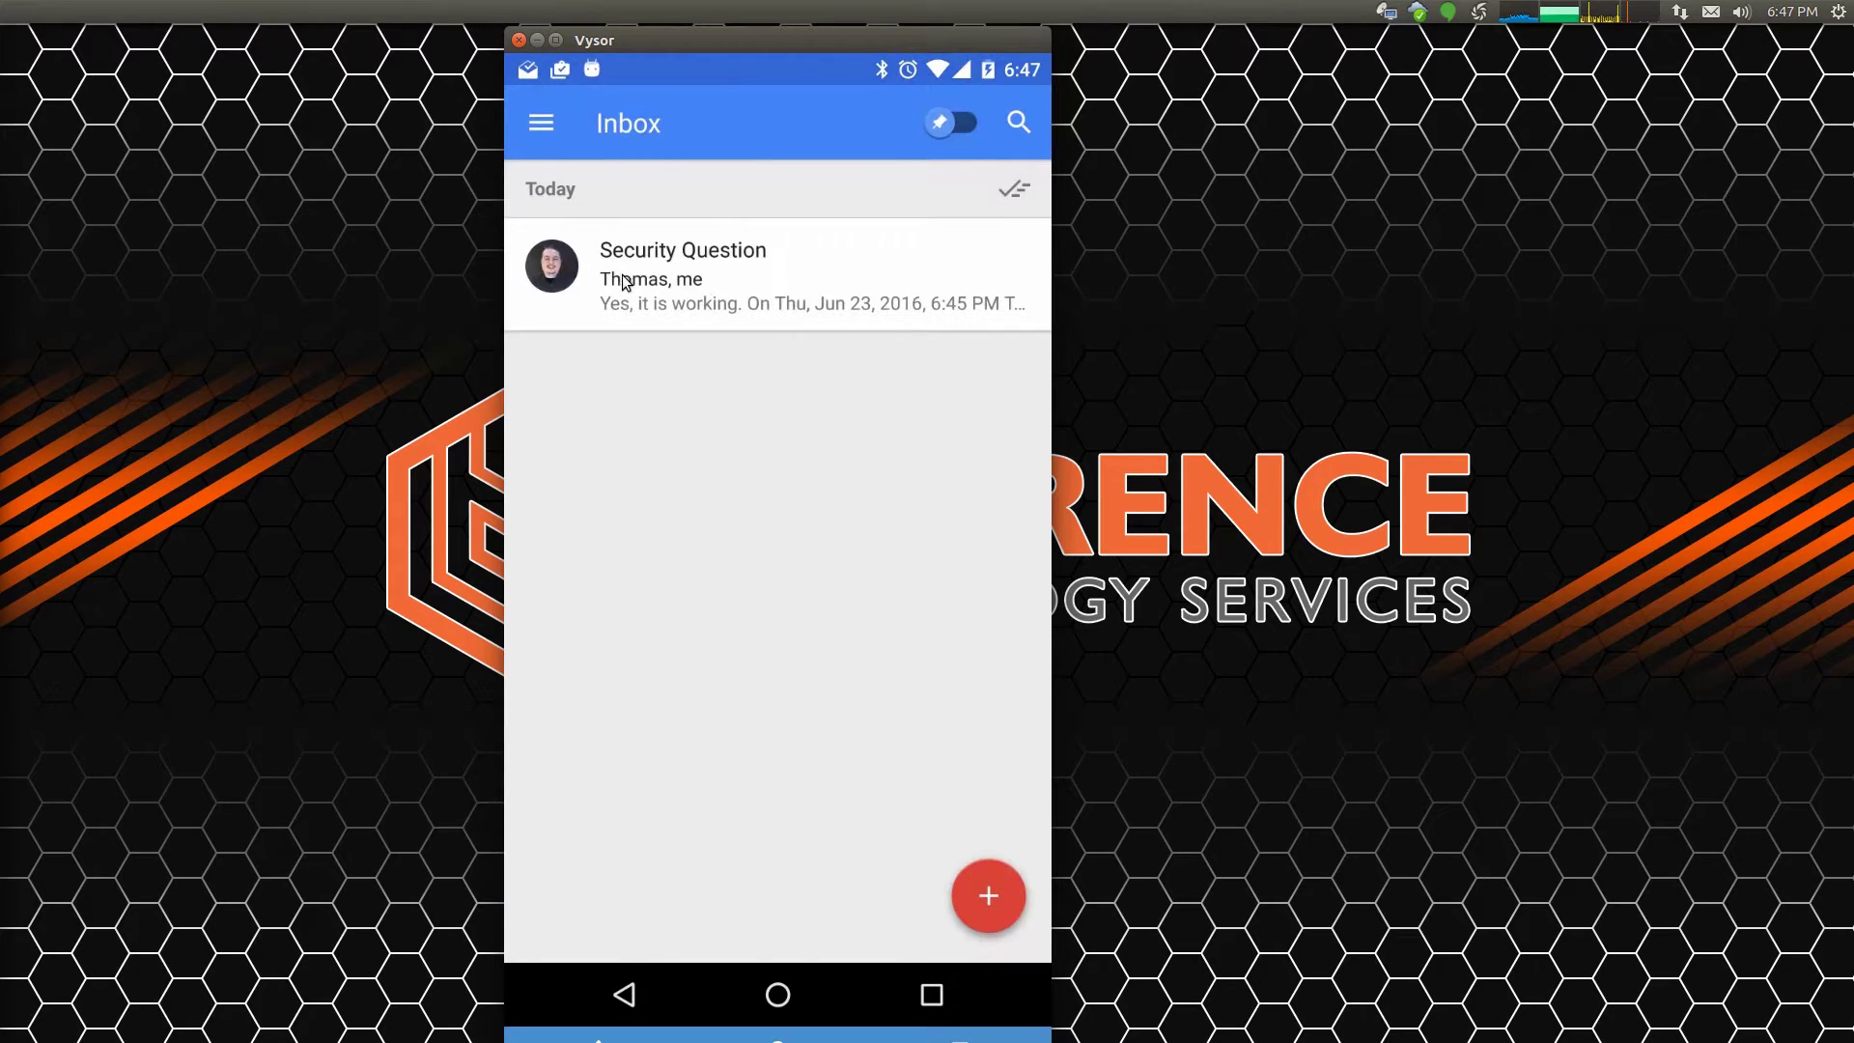
mouse_move(619, 280)
mouse_down()
mouse_move(1022, 281)
mouse_move(642, 290)
mouse_up()
drag(919, 232, 873, 273)
drag(717, 274, 1300, 307)
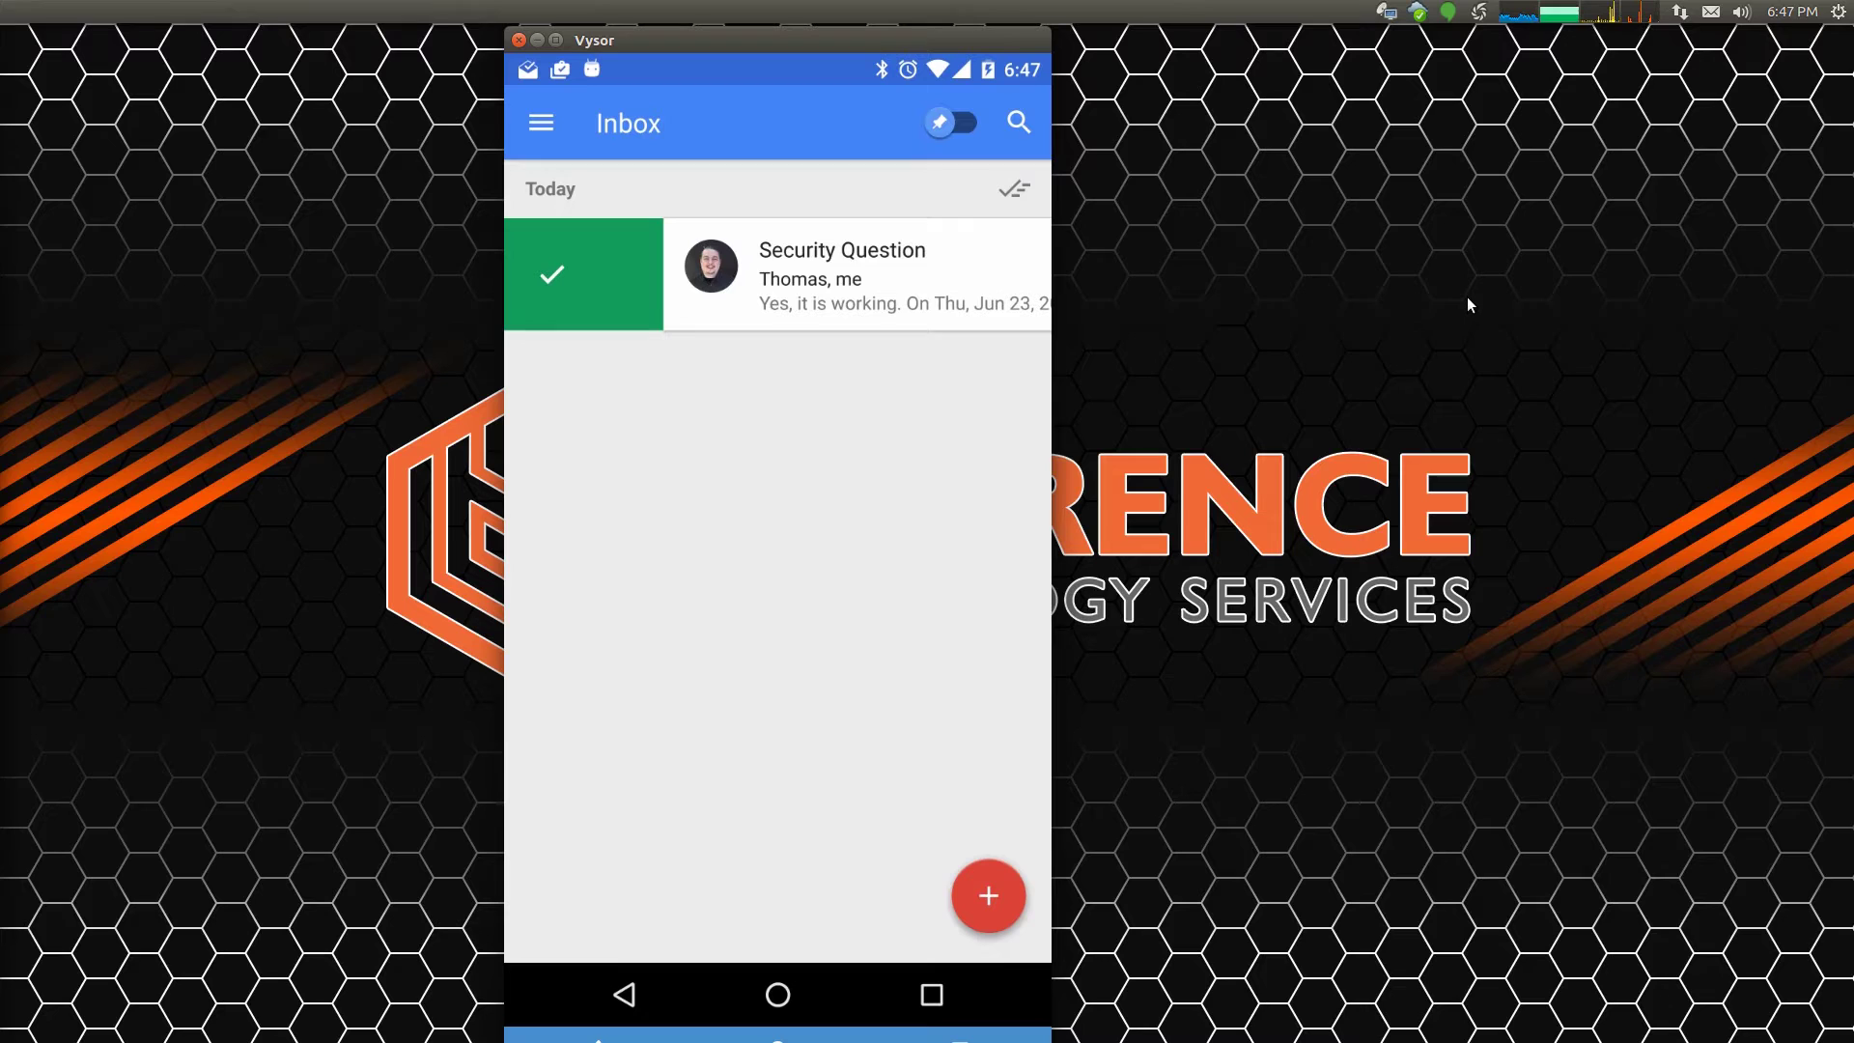
drag(1051, 287, 728, 422)
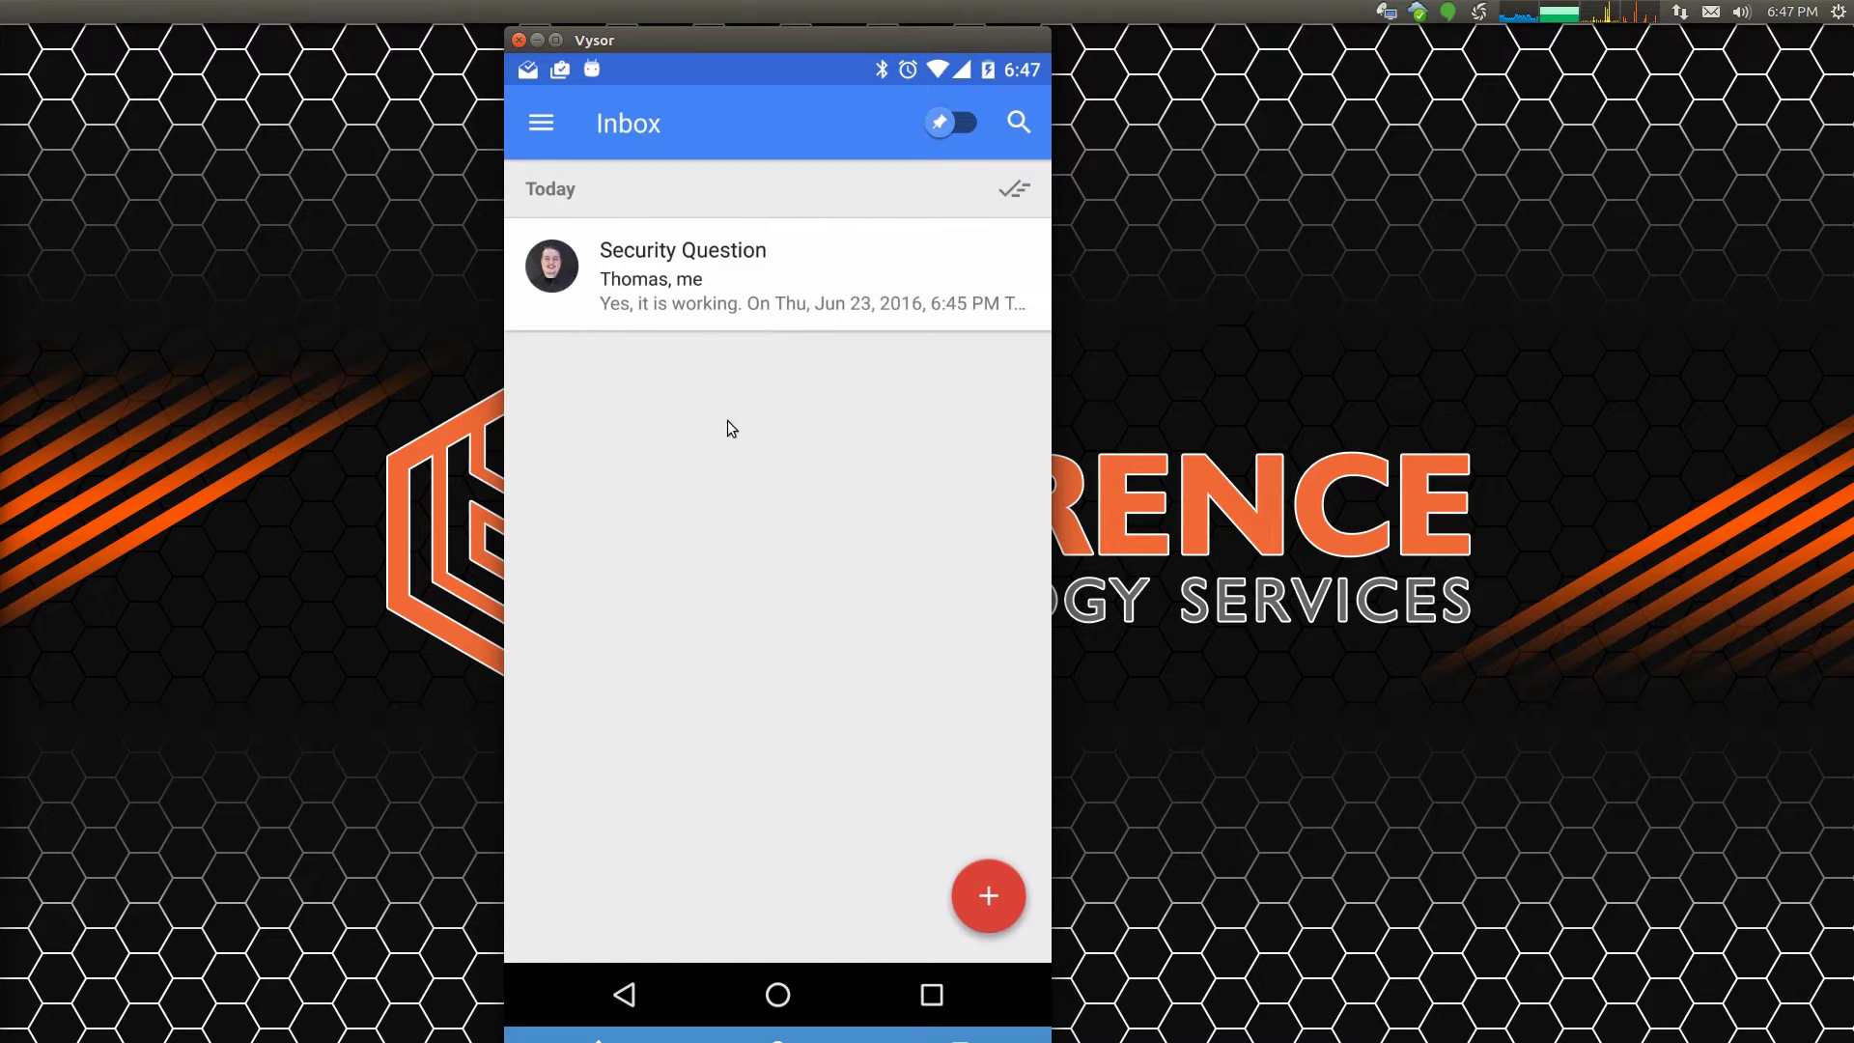
click(542, 122)
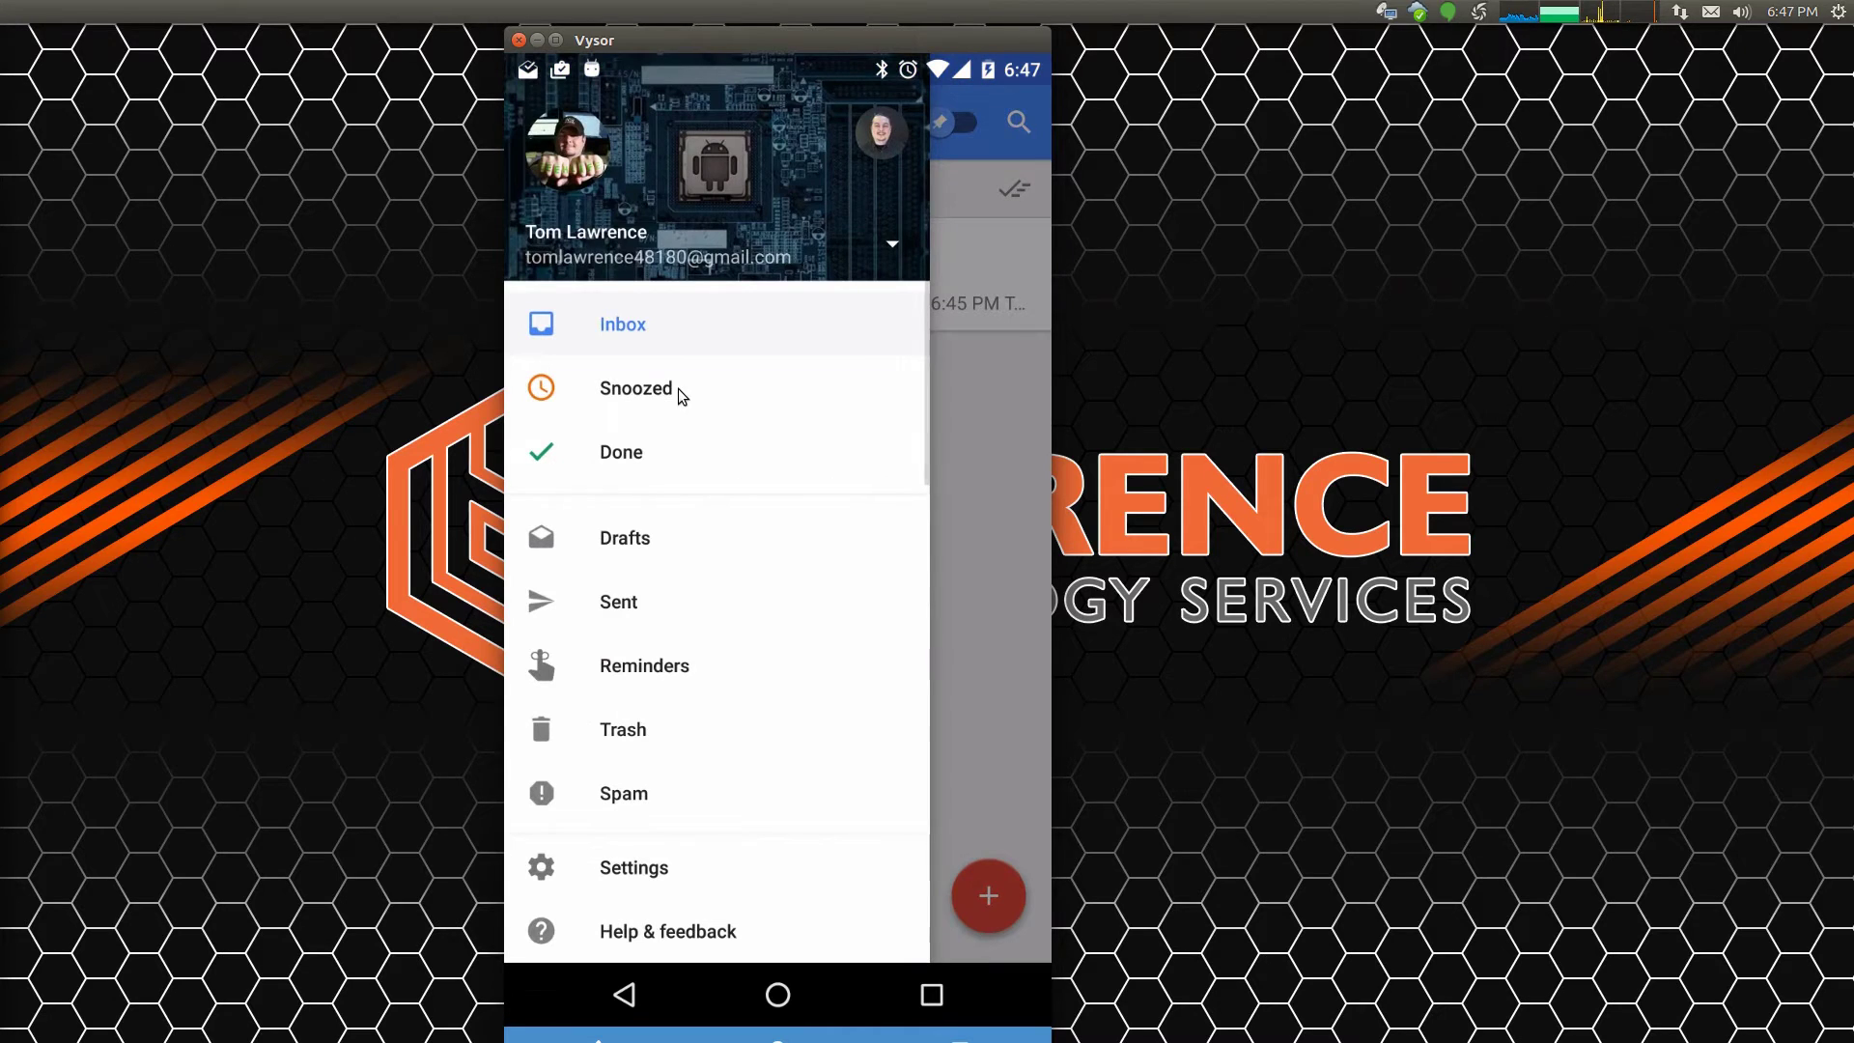
scroll(699, 617, down, 5)
scroll(699, 617, up, 5)
click(989, 480)
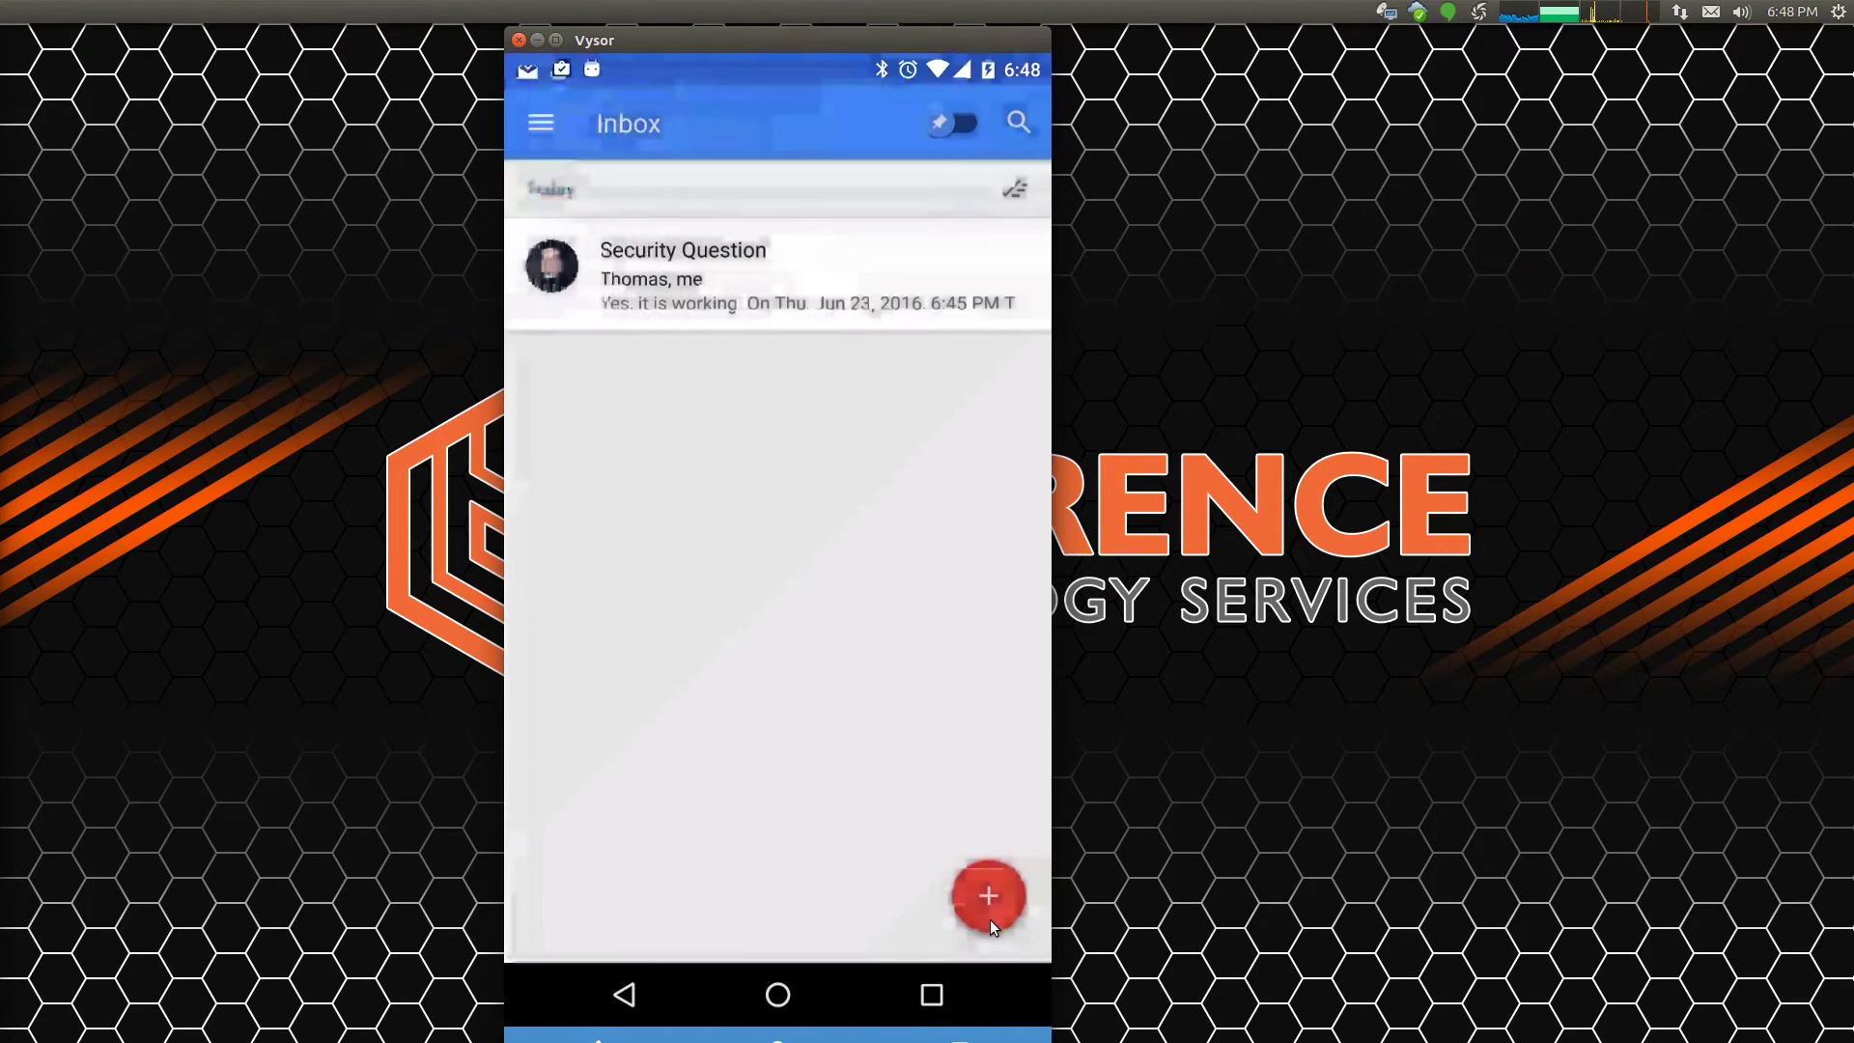
click(989, 919)
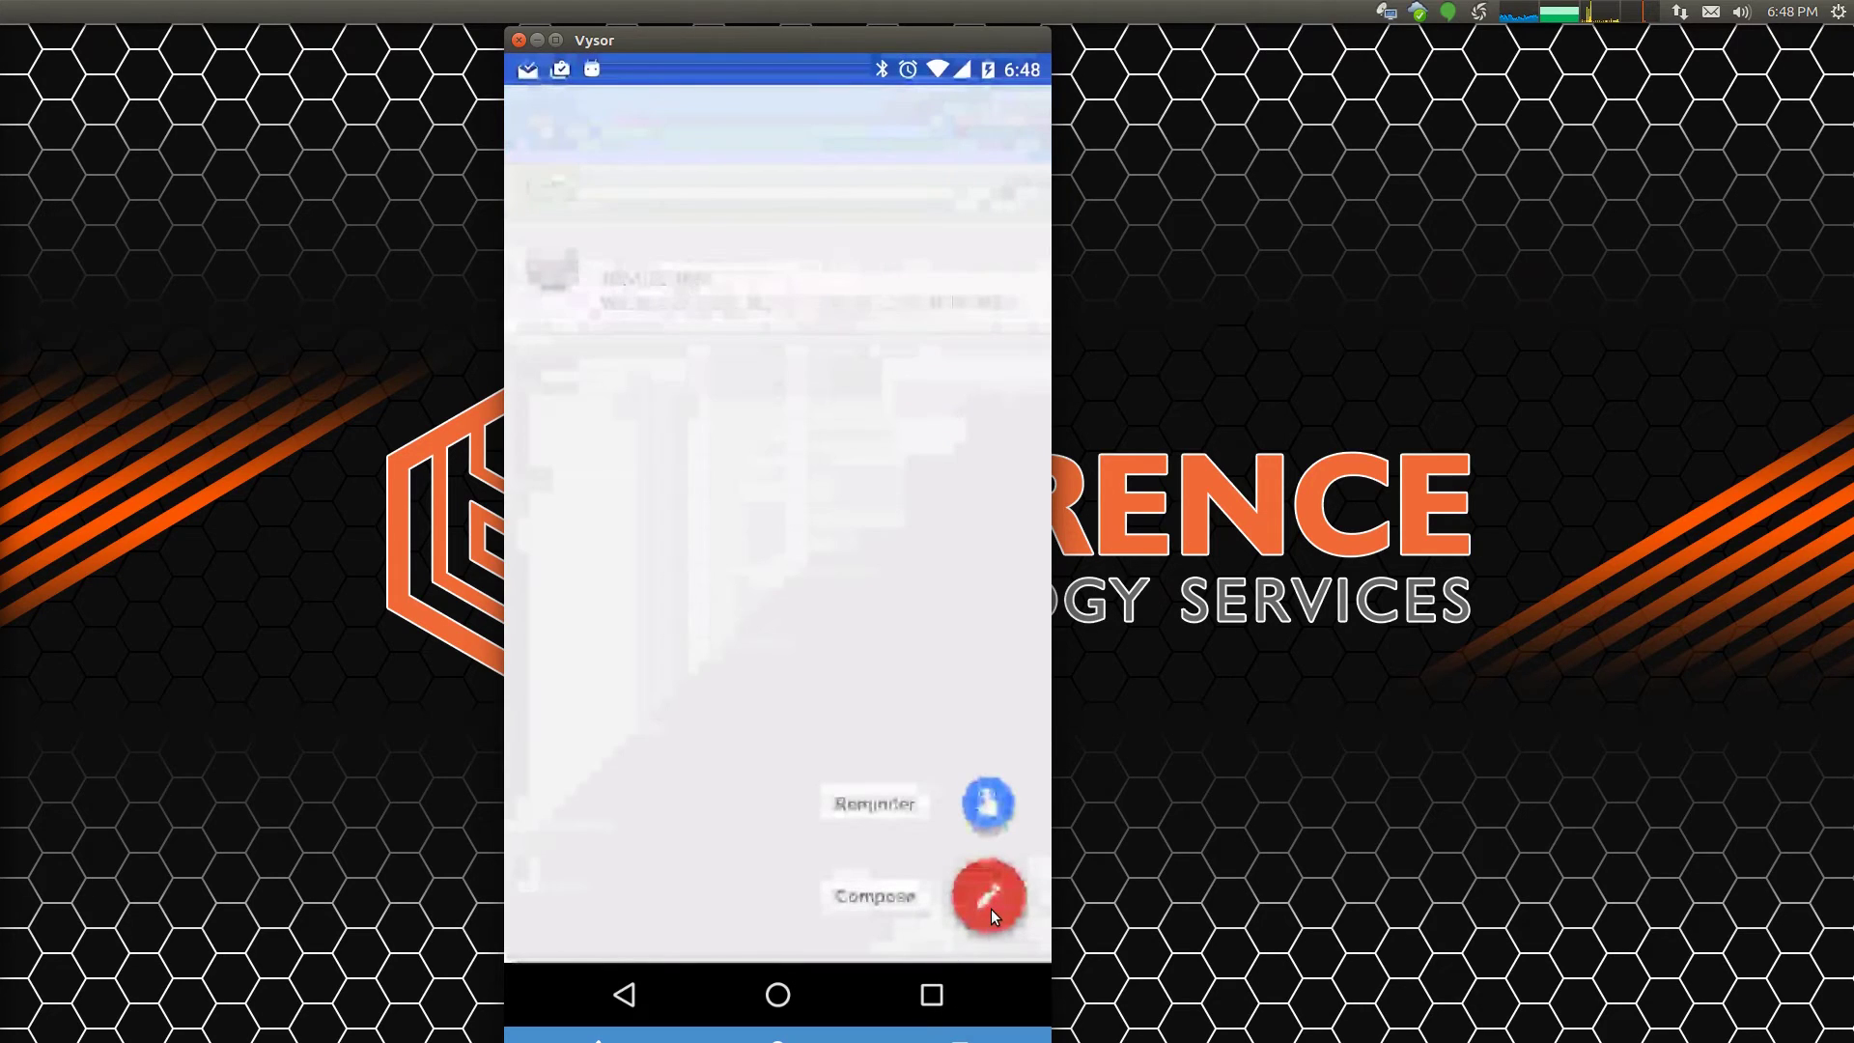
click(990, 908)
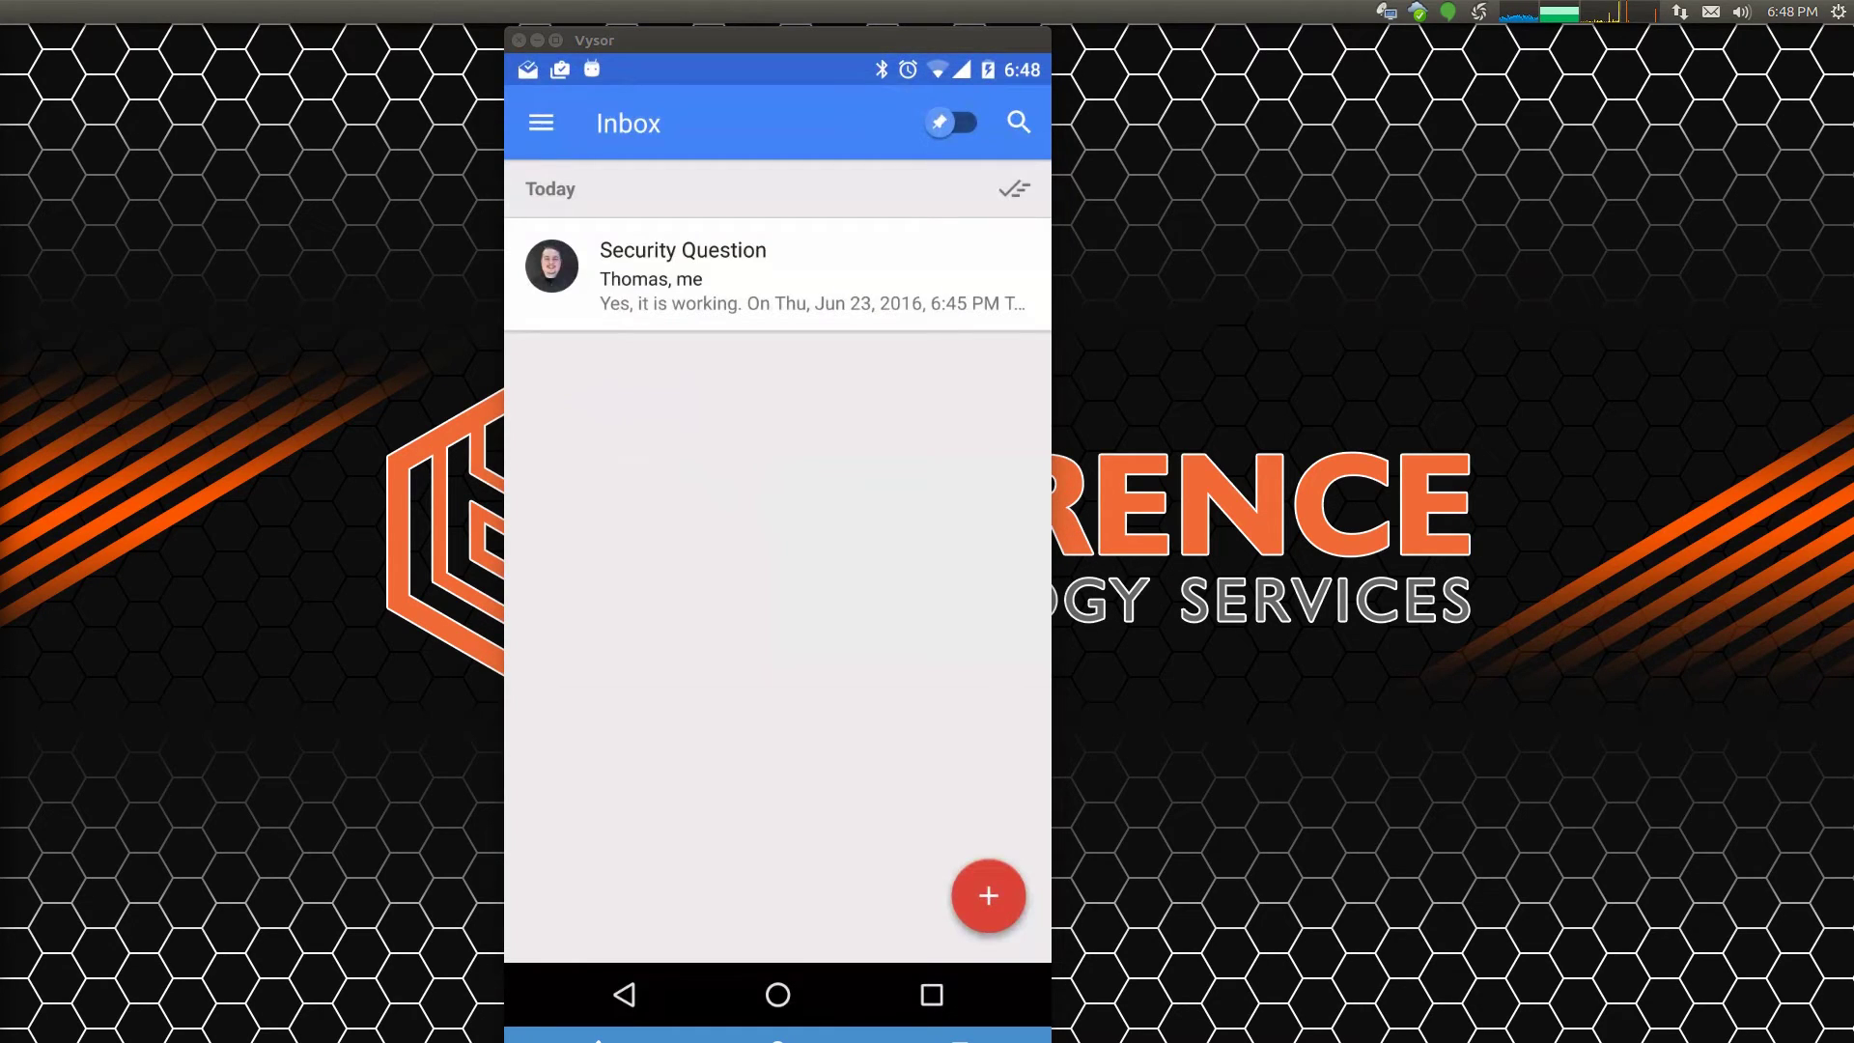